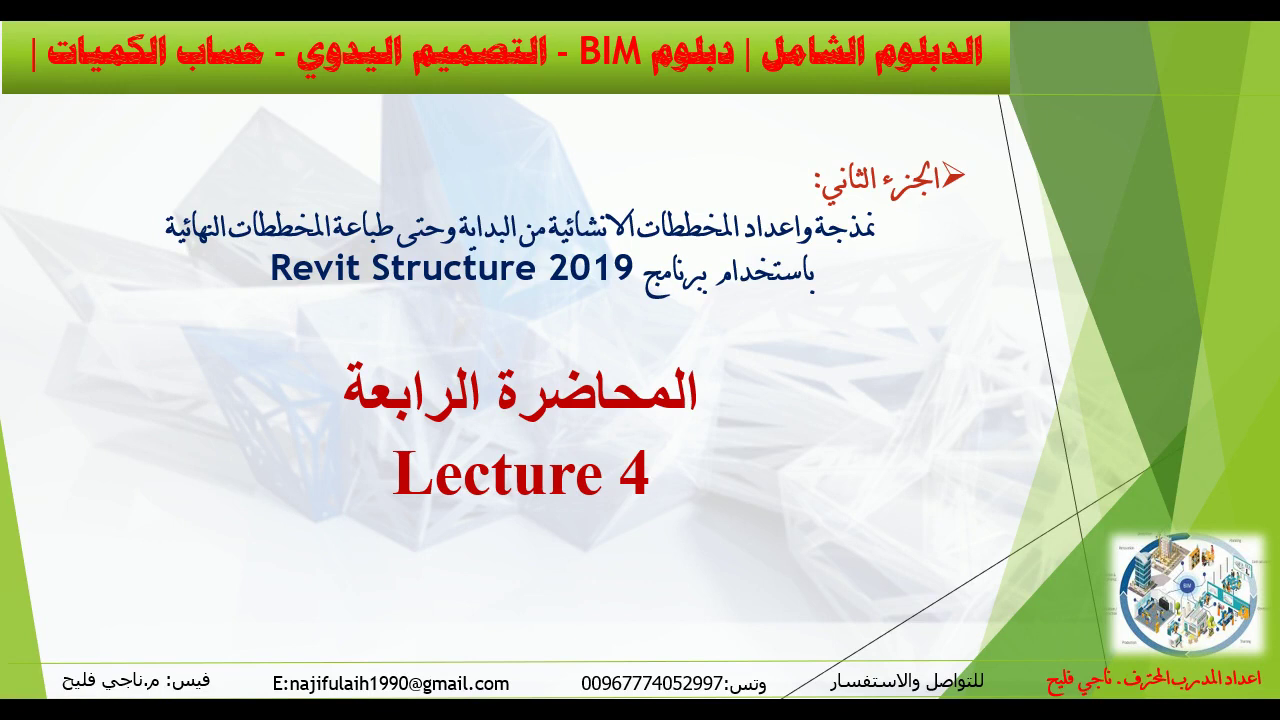
# Show the open-windows switcher over the Lecture 4 title slide in PowerPoint.
pyautogui.hotkey('alt', 'Tab')
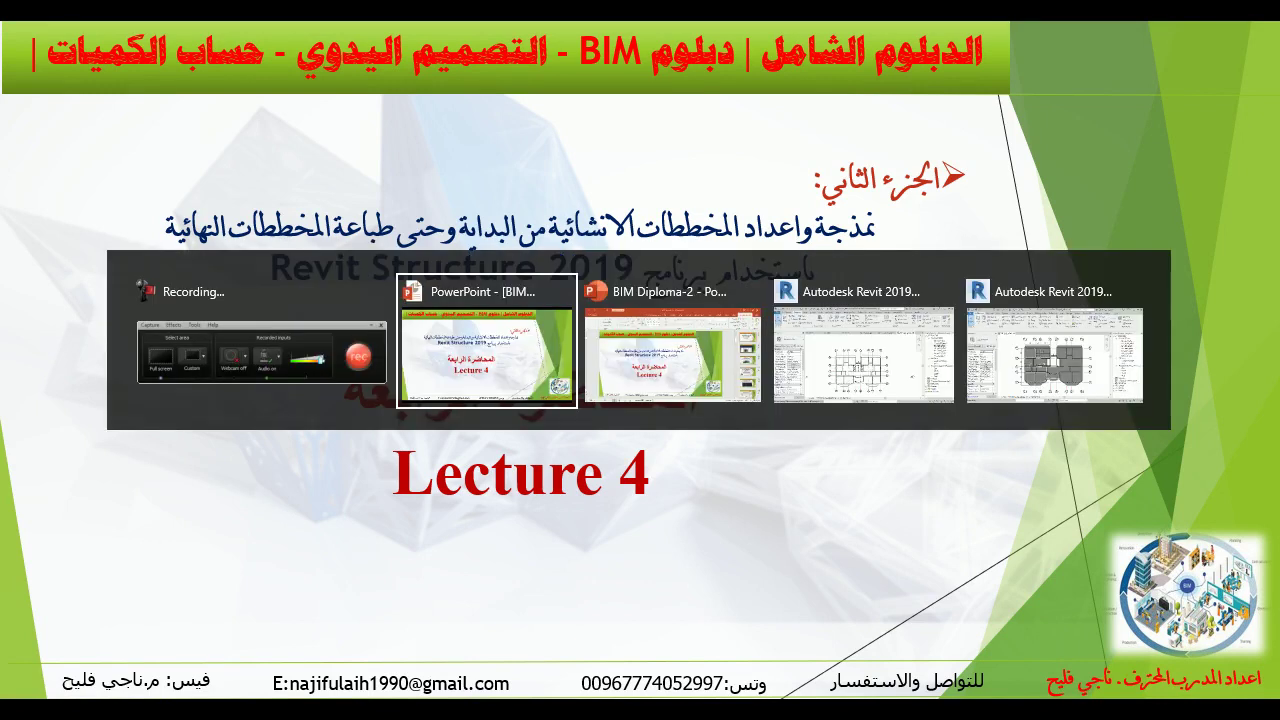
# Switch to Revit and frame the level 02 structural plan with grids 1–8 and A–E.
pyautogui.hotkey('alt', 'Tab')
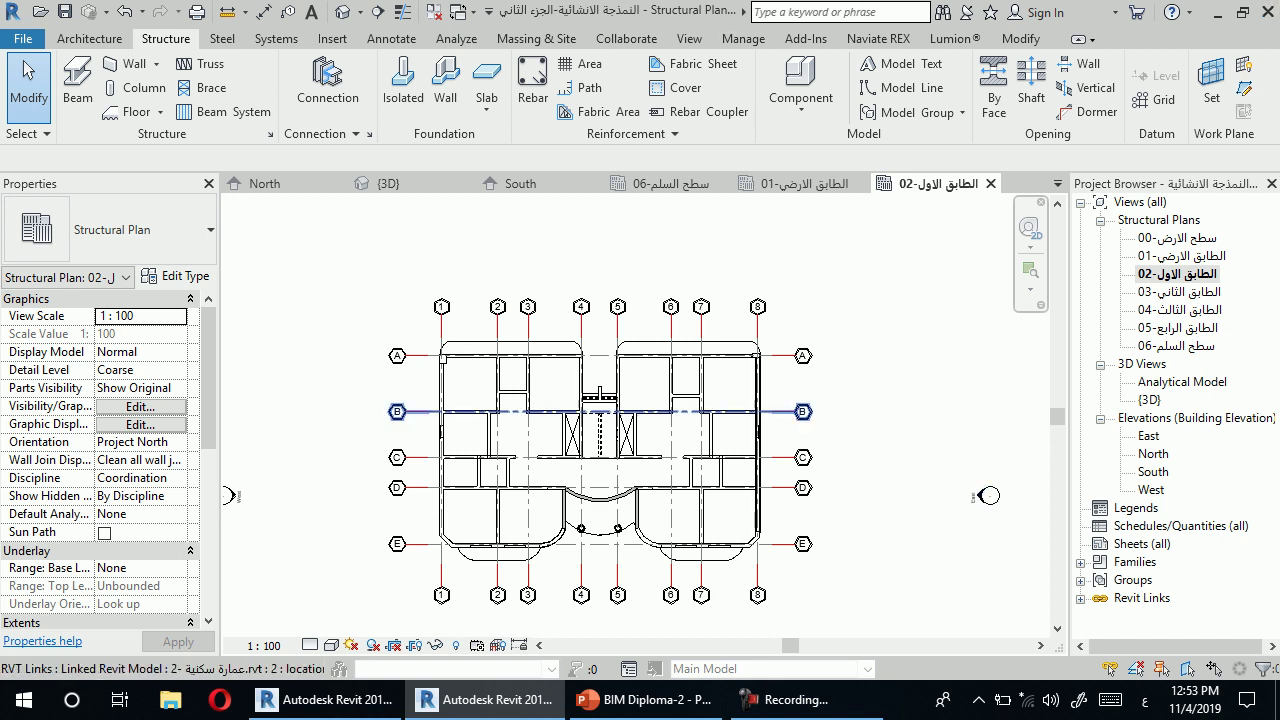
pyautogui.scroll(-1, 479, 425)
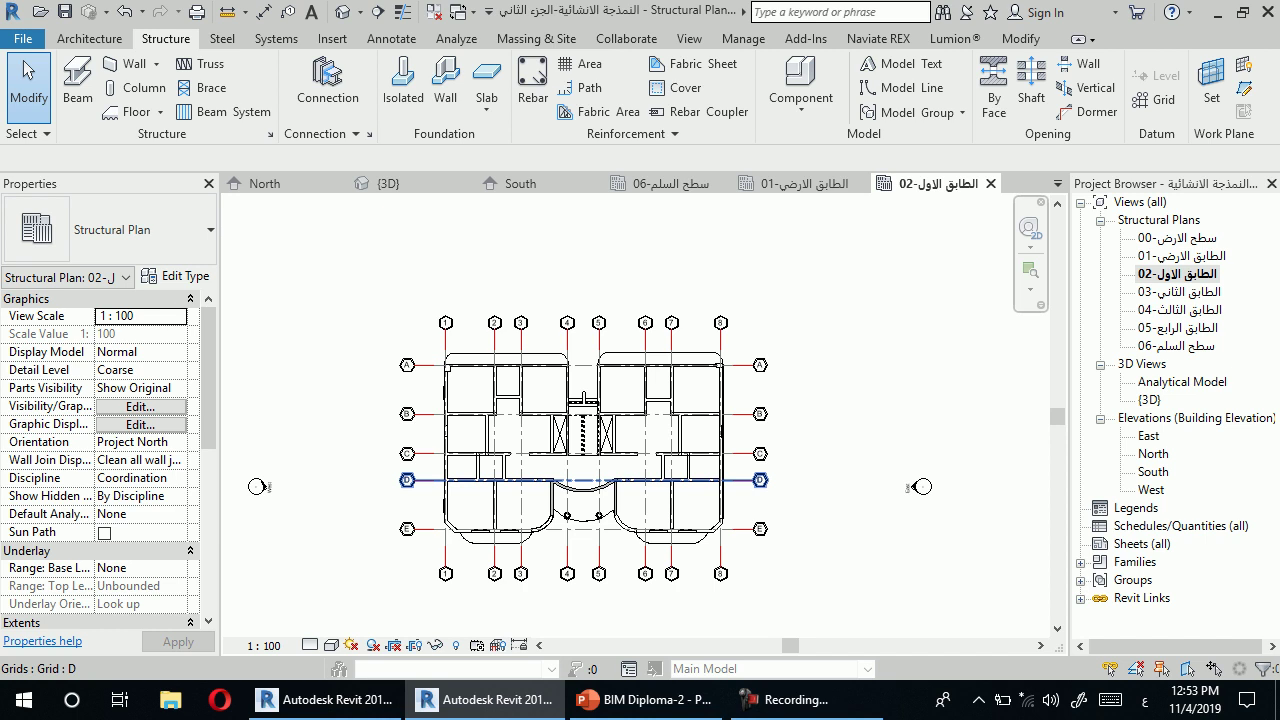
pyautogui.scroll(3, 594, 516)
pyautogui.scroll(2, 594, 516)
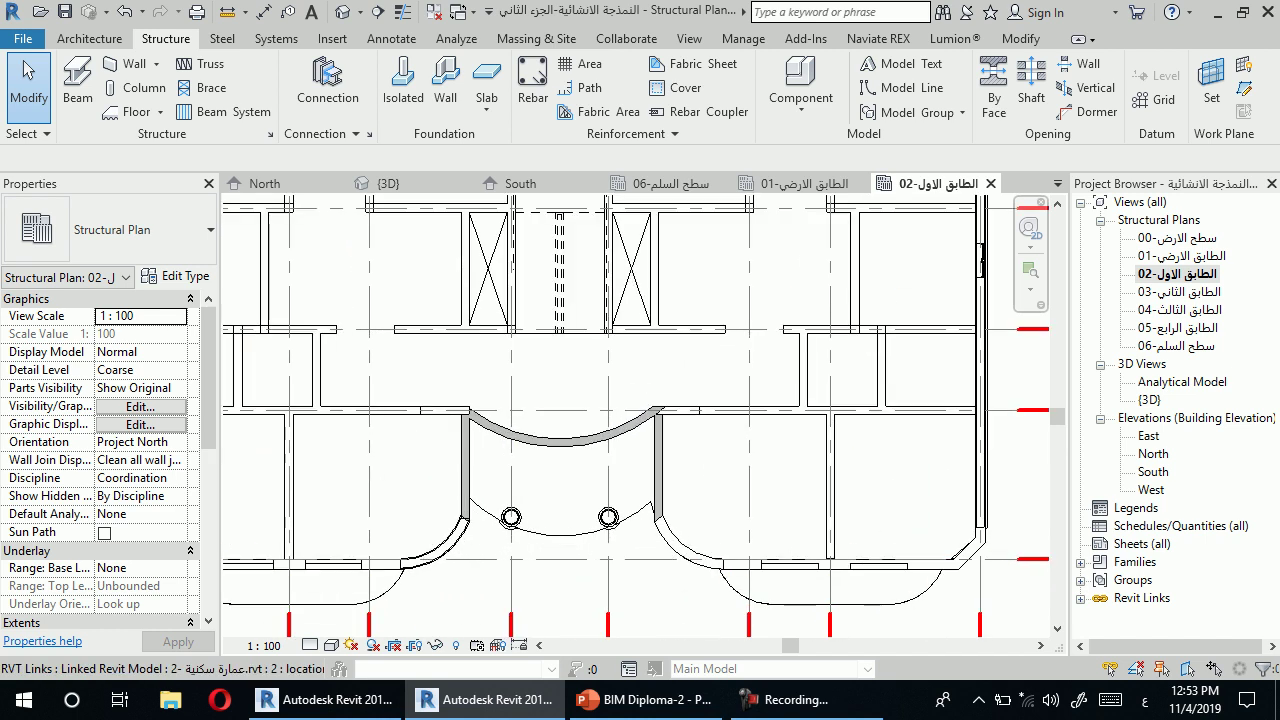
pyautogui.scroll(-1, 614, 516)
pyautogui.scroll(-1, 613, 520)
pyautogui.scroll(-1, 613, 520)
pyautogui.scroll(-1, 613, 520)
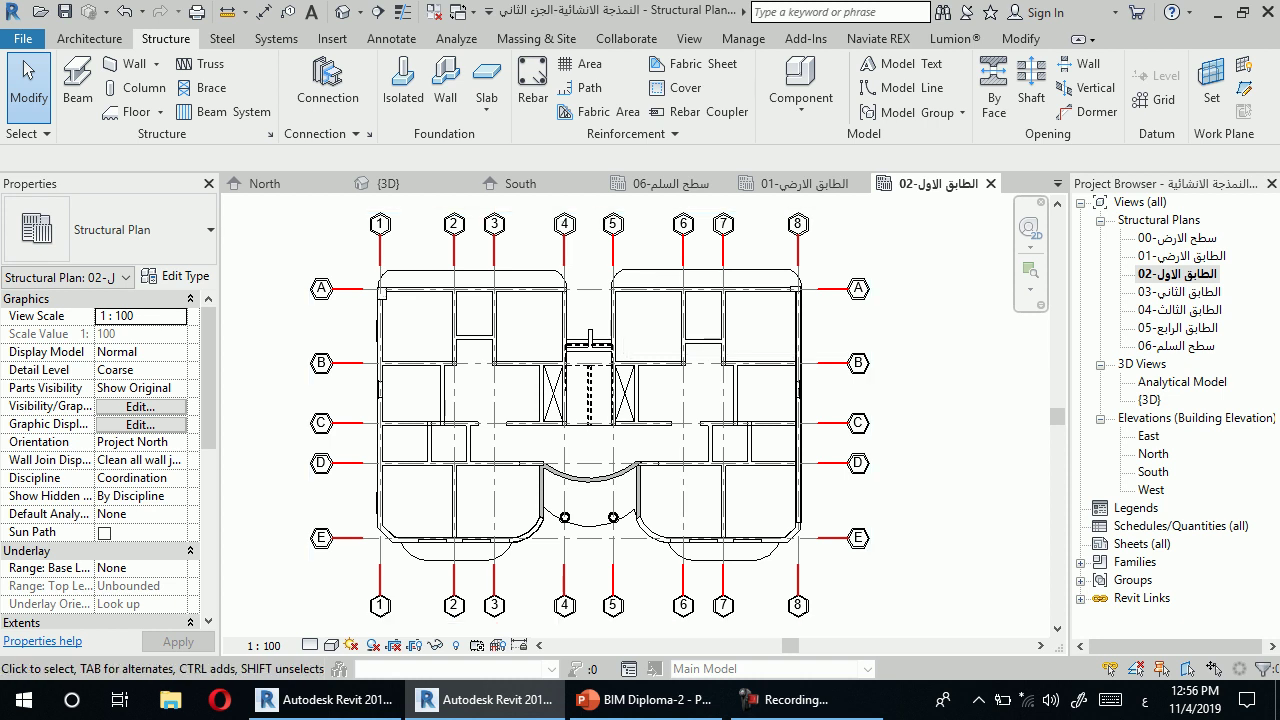
# Place an M_Concrete-Rectangular-Column 450 x 600mm loose inside the upper-left room.
pyautogui.scroll(2, 385, 292)
pyautogui.scroll(2, 360, 295)
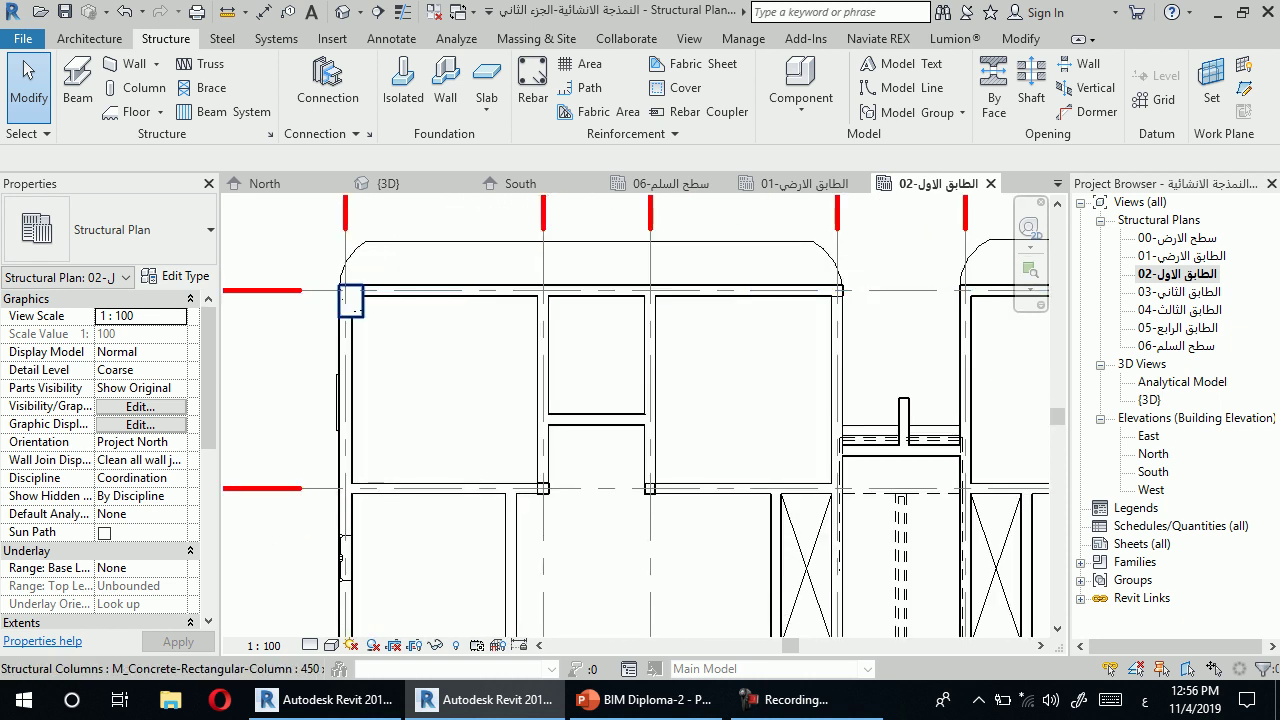
pyautogui.click(352, 303)
pyautogui.press('Escape')
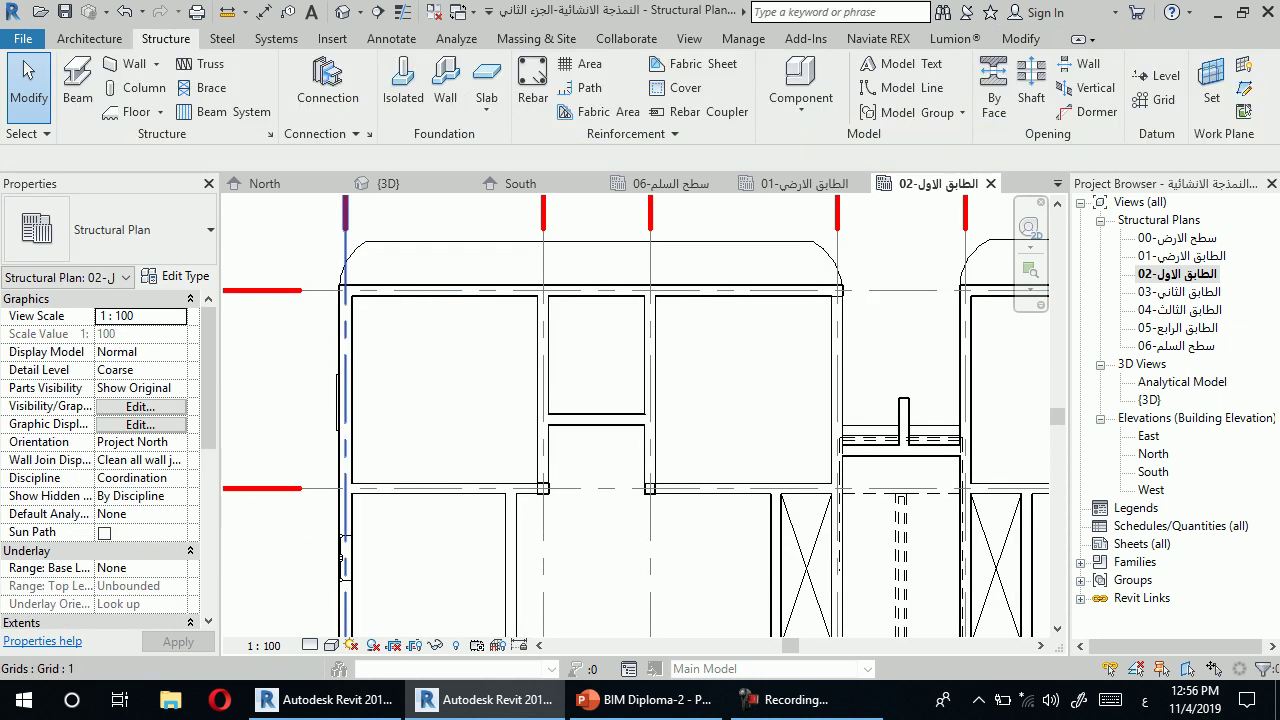
pyautogui.click(133, 87)
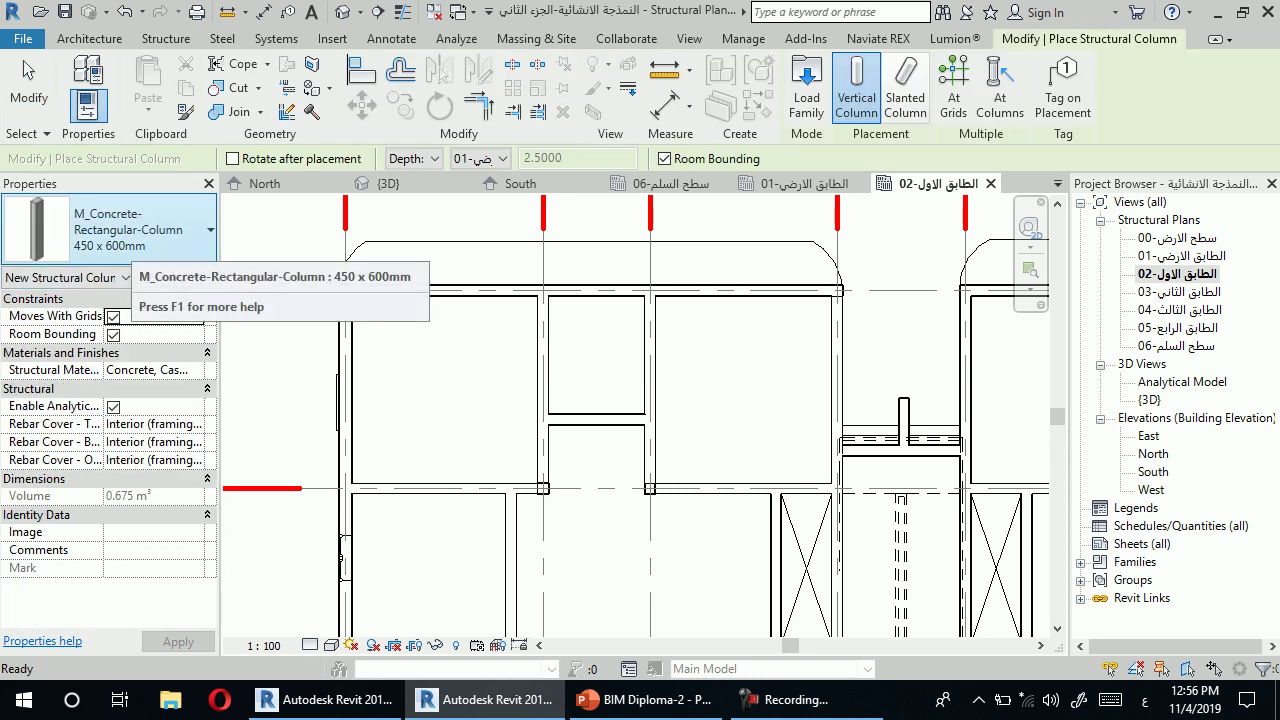
pyautogui.click(435, 466)
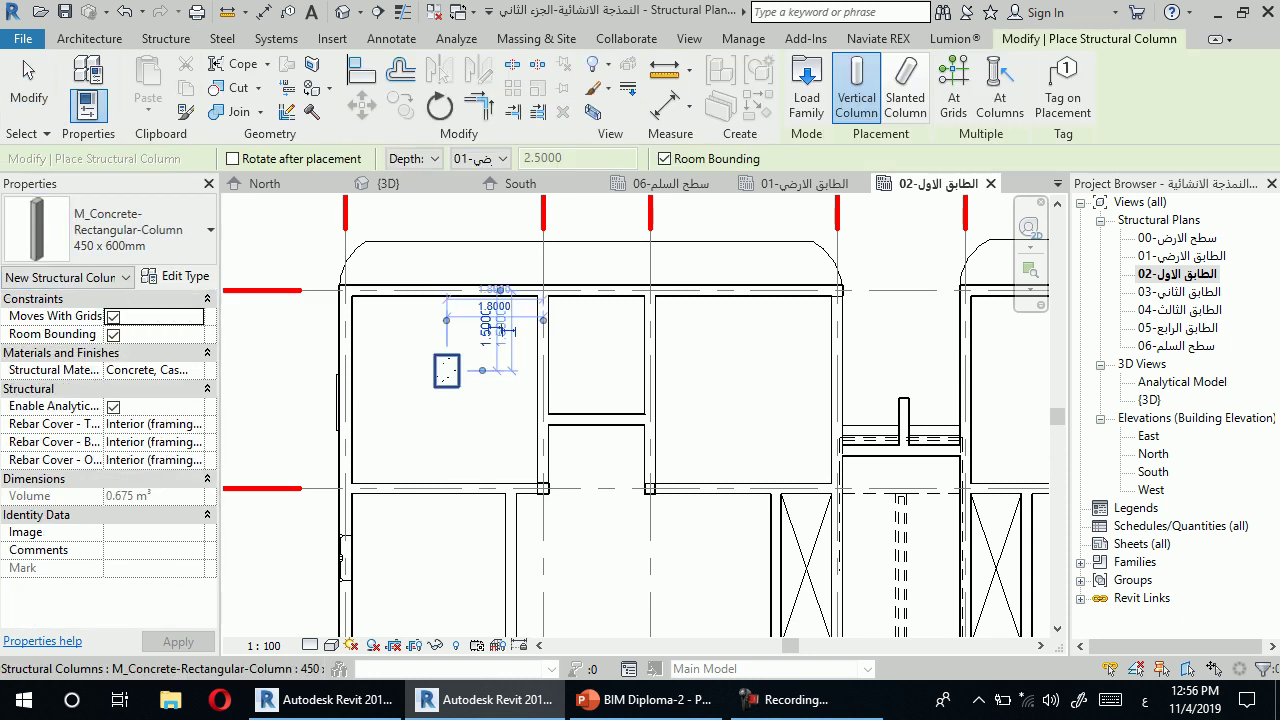
pyautogui.scroll(-1, 447, 370)
pyautogui.scroll(-1, 432, 290)
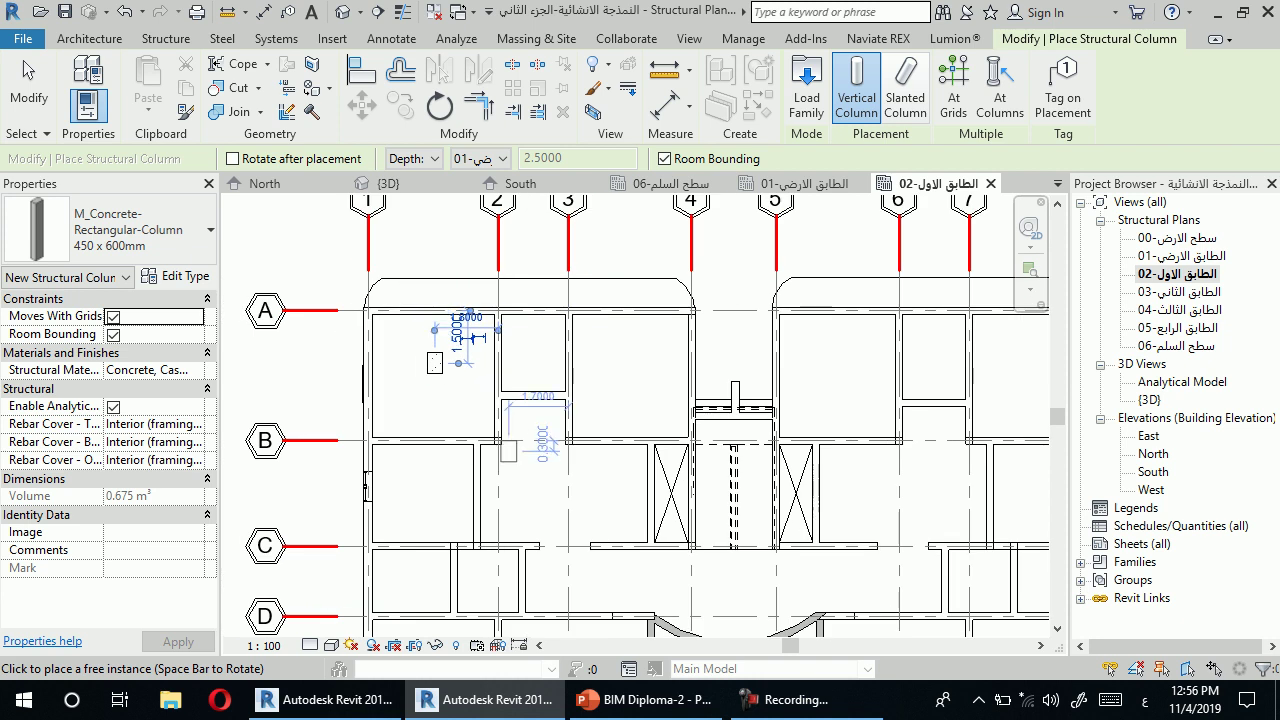
pyautogui.scroll(2, 432, 288)
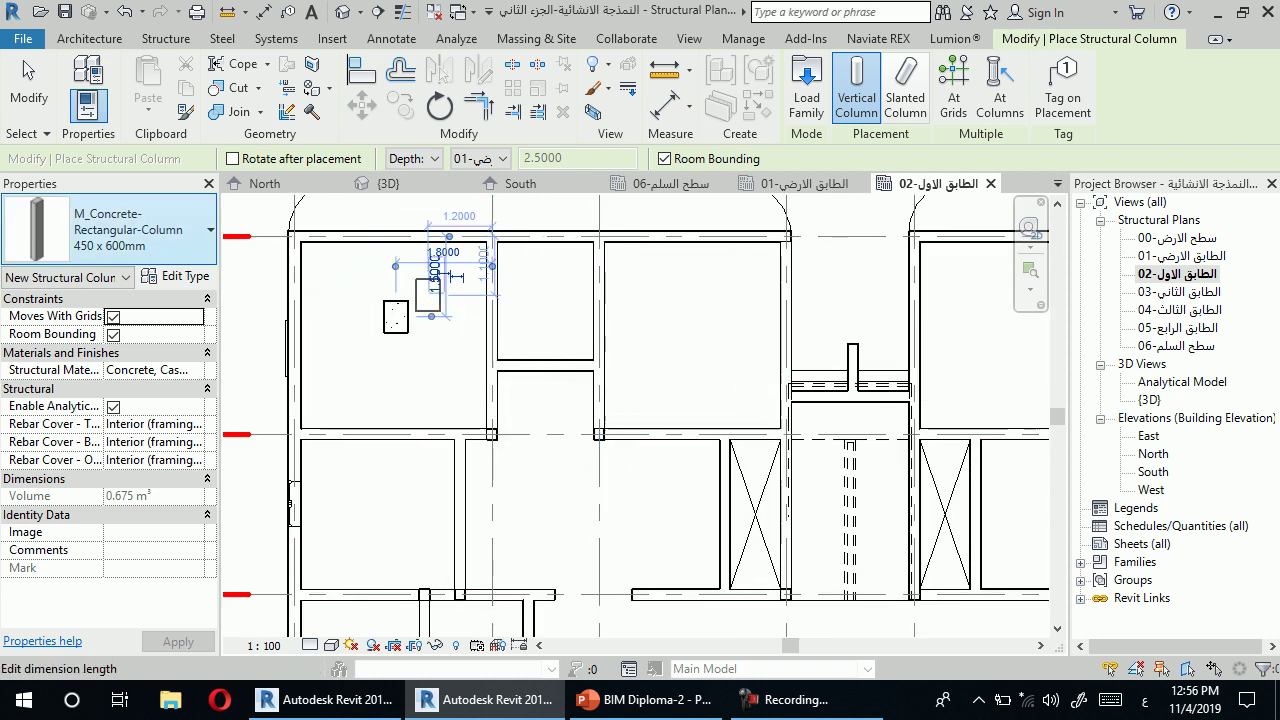
# Duplicate the 450 x 600mm column type as 450 x 600mm 2 with width b of 0.2.
pyautogui.click(177, 276)
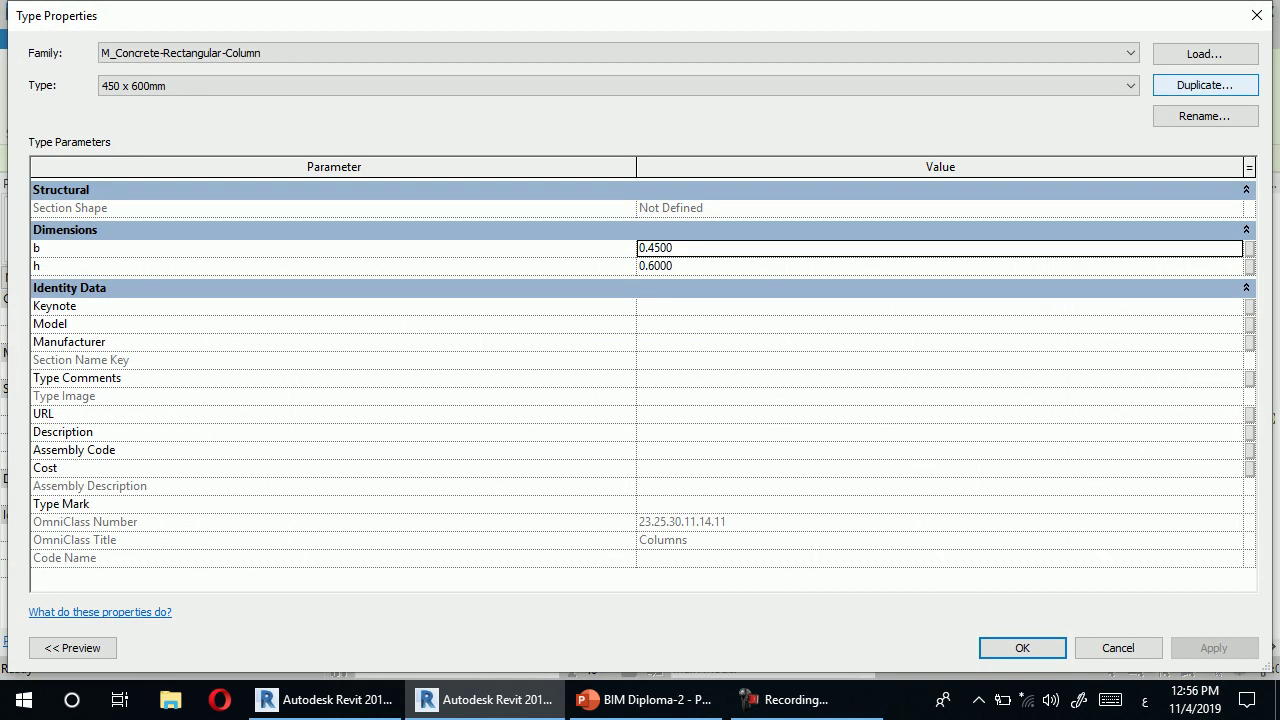
pyautogui.click(1205, 85)
pyautogui.click(640, 385)
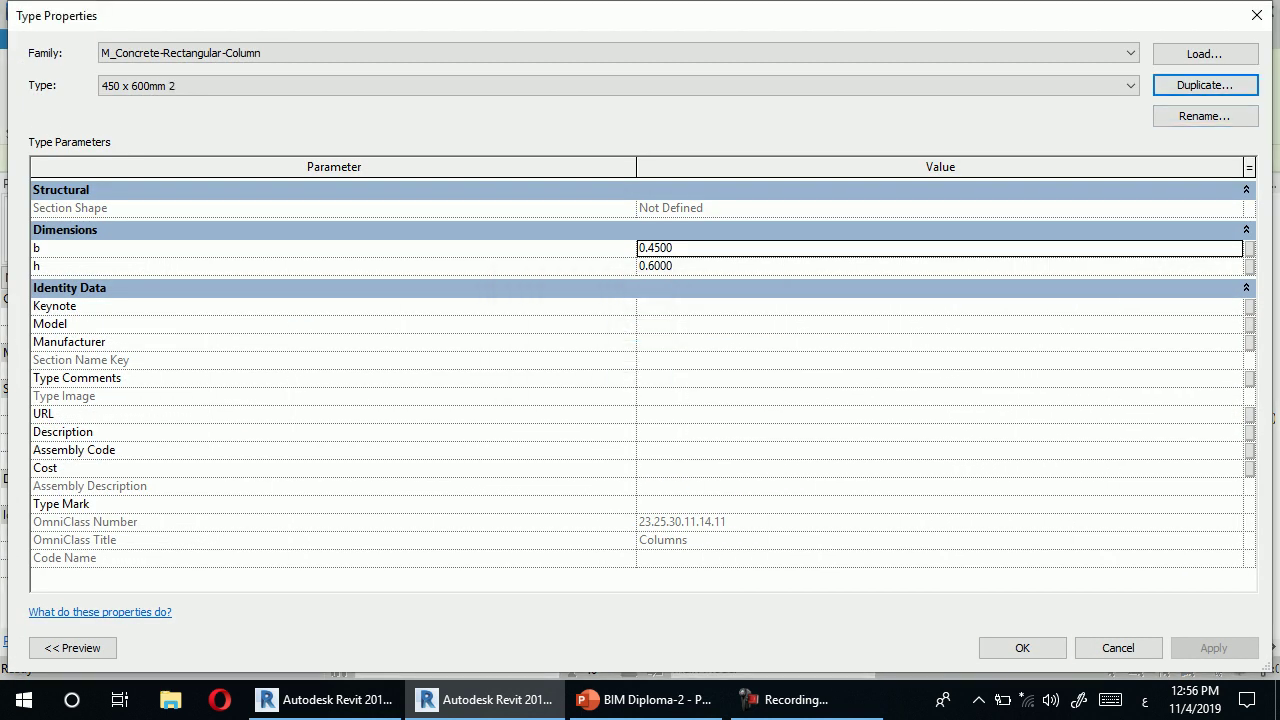
pyautogui.press('Down')
pyautogui.press('Up')
pyautogui.press('End')
pyautogui.press('BackSpace')
pyautogui.press('BackSpace')
pyautogui.press('BackSpace')
pyautogui.press('BackSpace')
pyautogui.write('2')
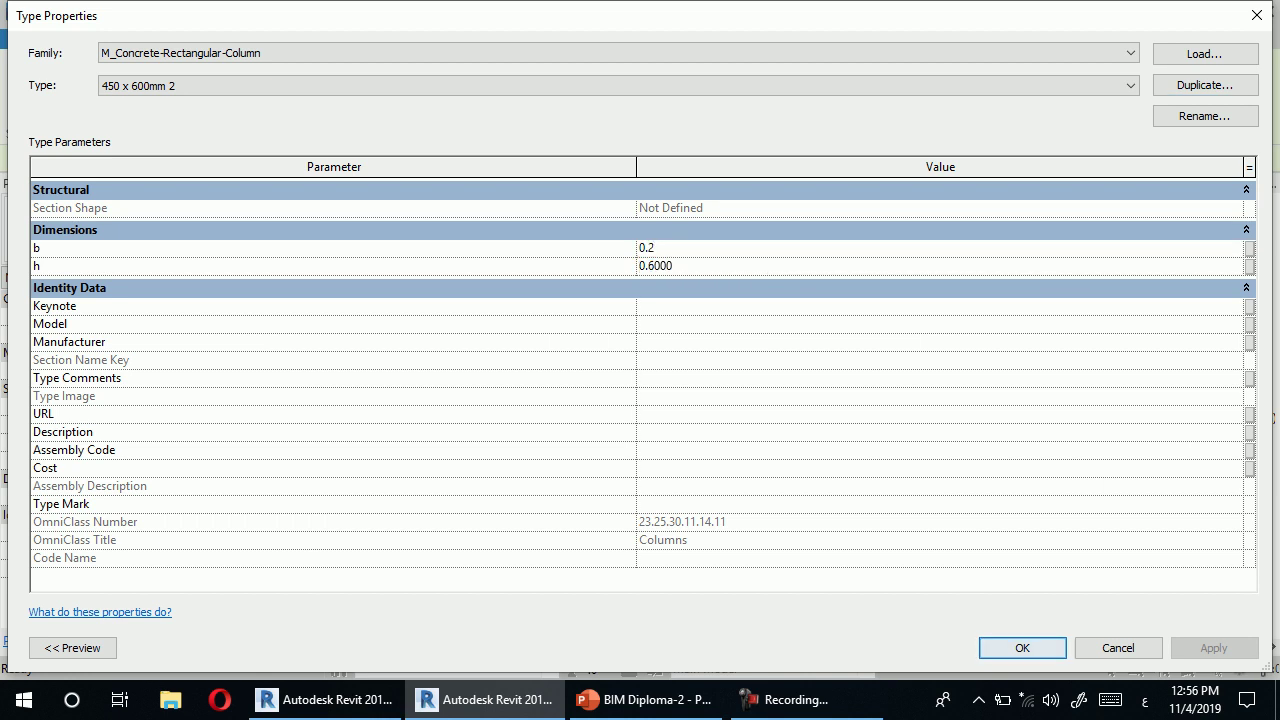
pyautogui.press('Return')
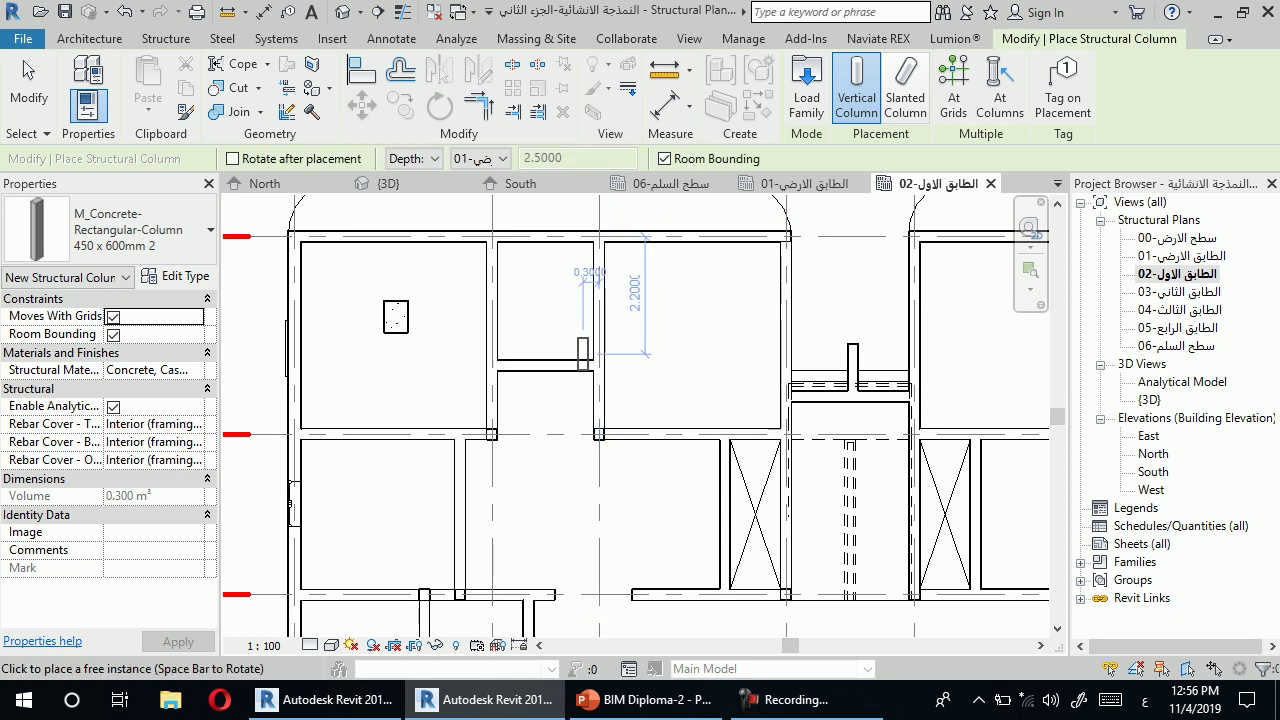
# Place the 450 x 600mm 2 column rotated horizontally at grid intersection B-3.
pyautogui.press('space')
pyautogui.scroll(1, 587, 343)
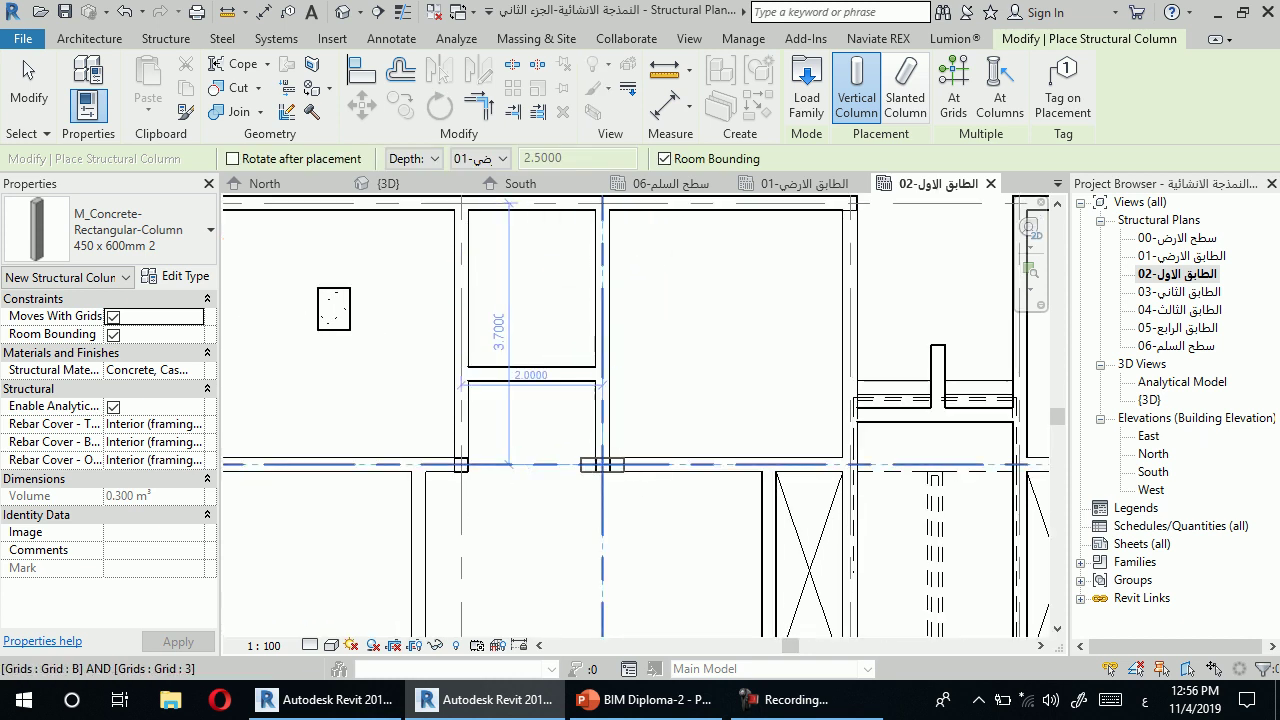
pyautogui.click(584, 465)
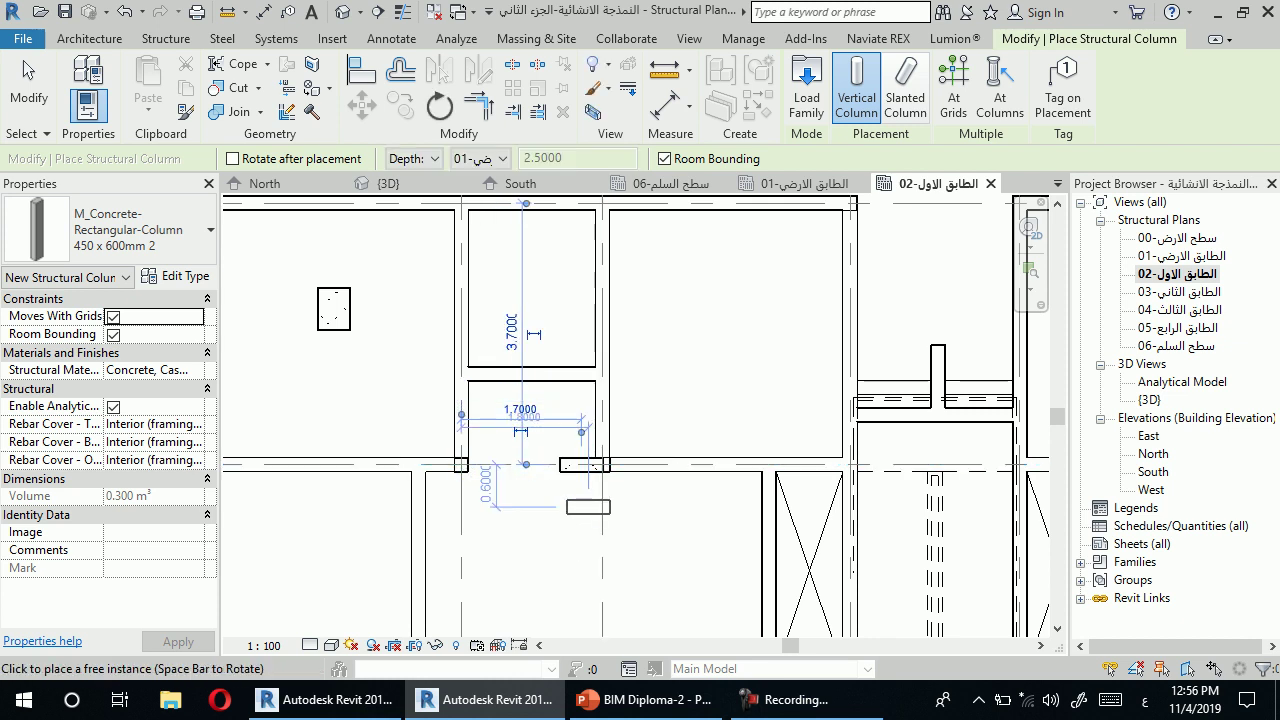
pyautogui.press('Escape')
pyautogui.press('Escape')
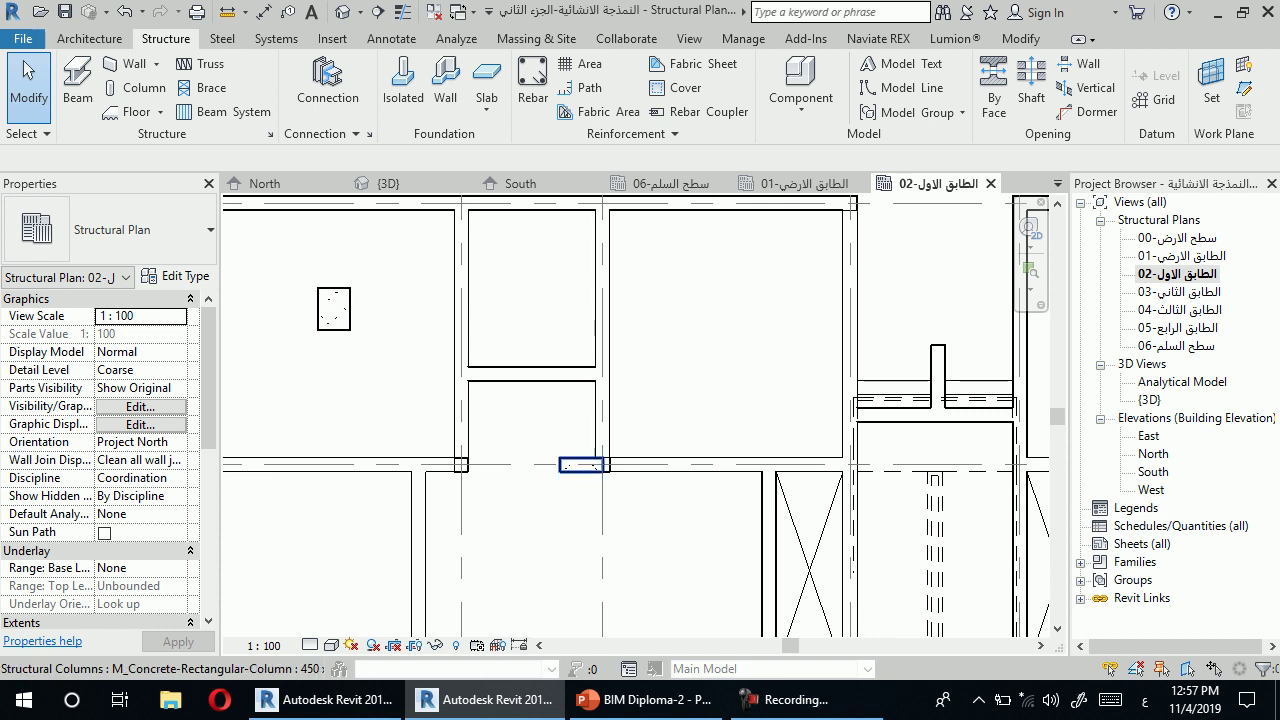
pyautogui.click(583, 465)
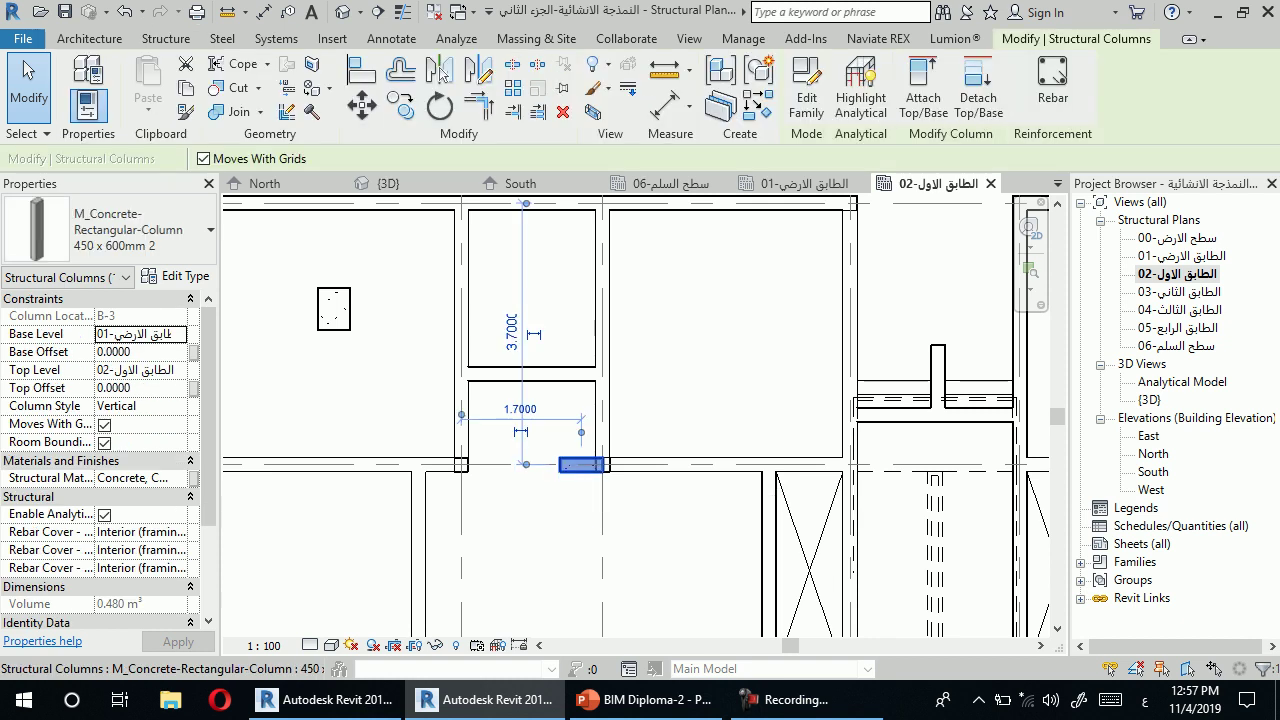
pyautogui.press('Escape')
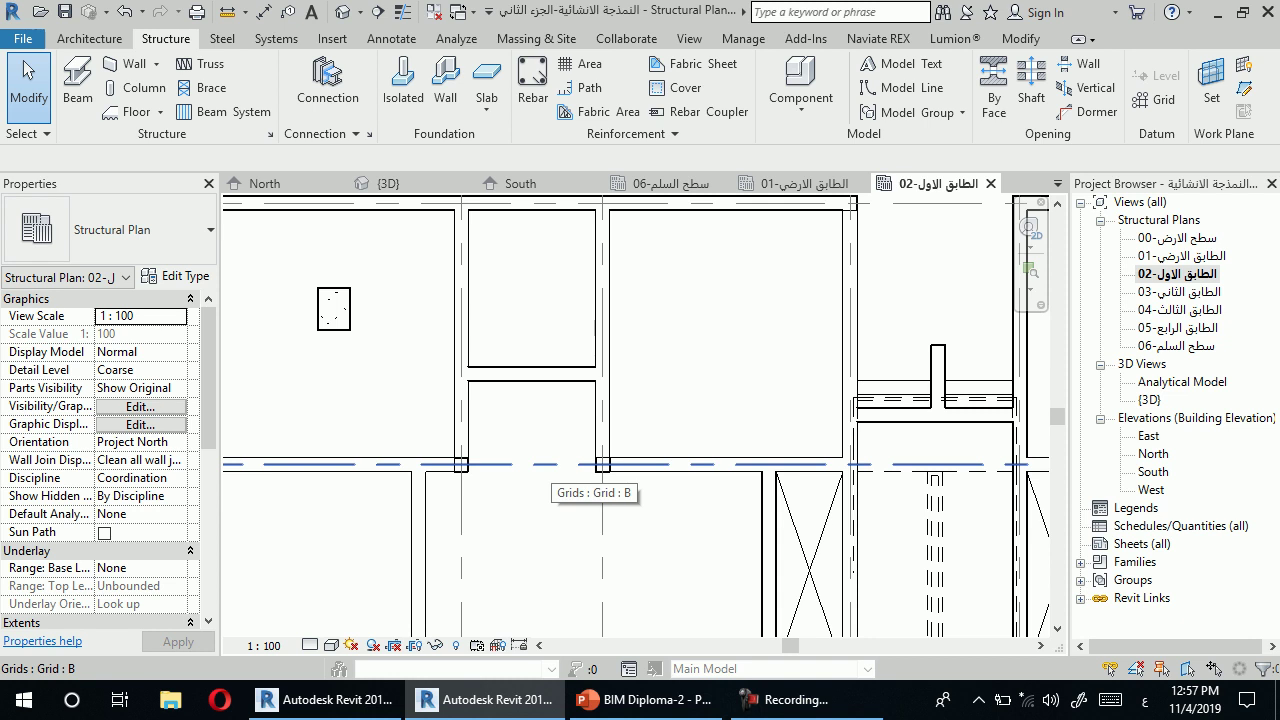
# Delete the stray column inside the upper-left room and zoom out.
pyautogui.scroll(-1, 585, 468)
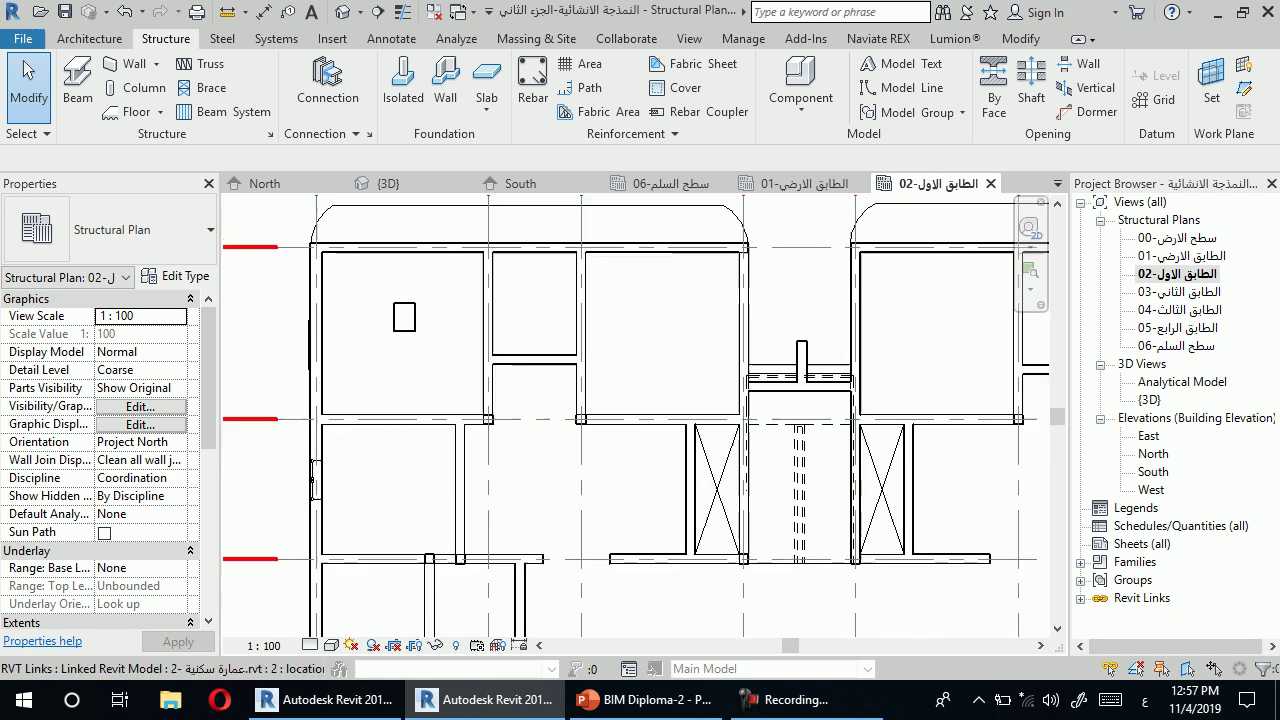
pyautogui.scroll(-1, 585, 468)
pyautogui.scroll(-1, 585, 468)
pyautogui.click(412, 319)
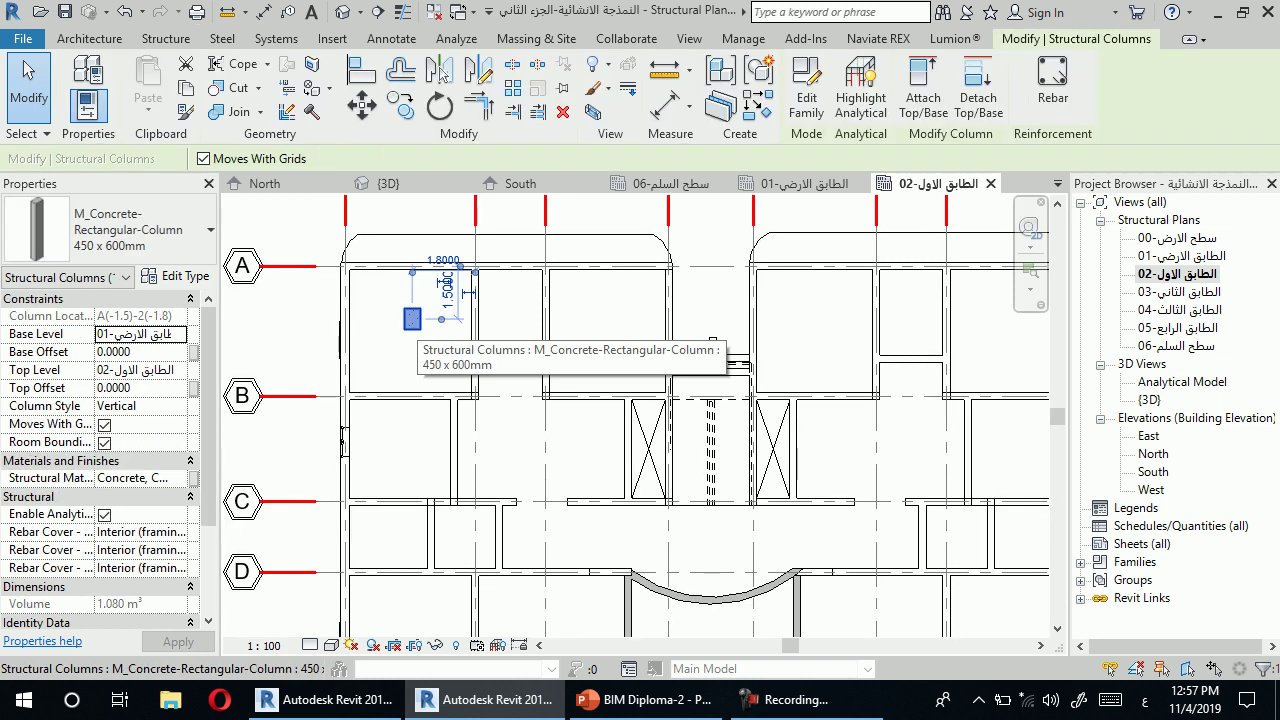
pyautogui.press('Delete')
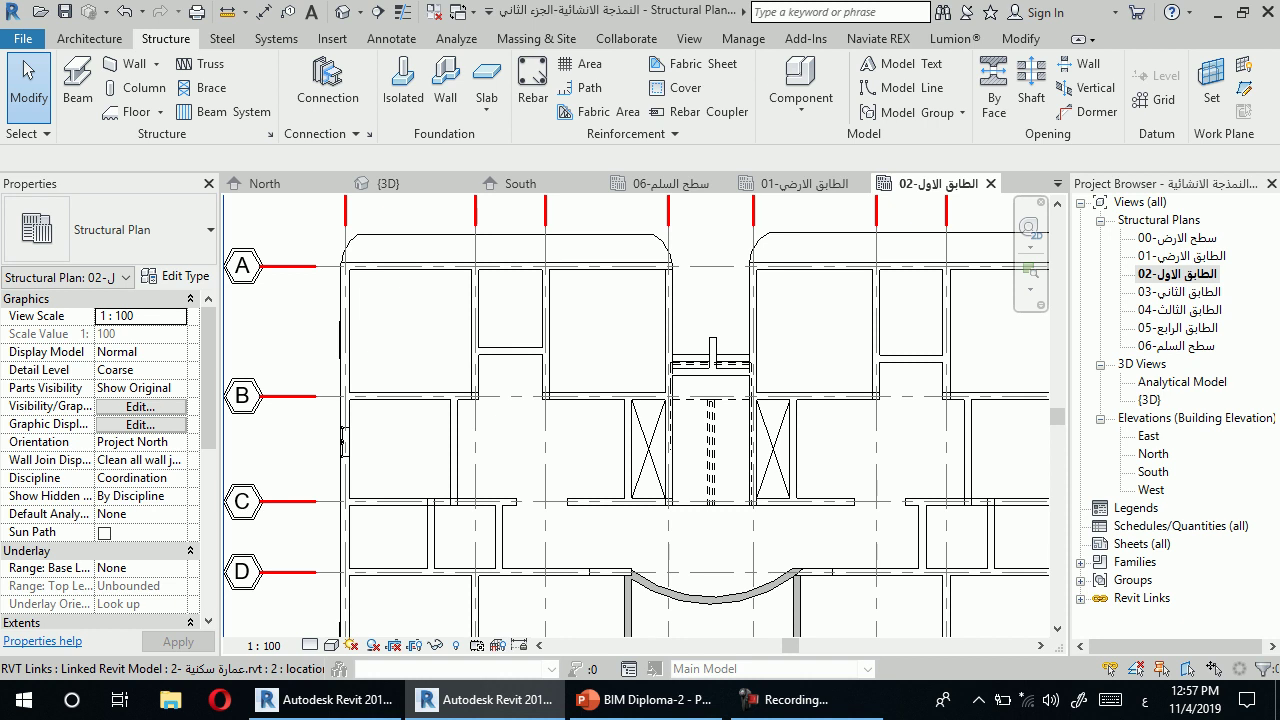
pyautogui.scroll(-2, 390, 307)
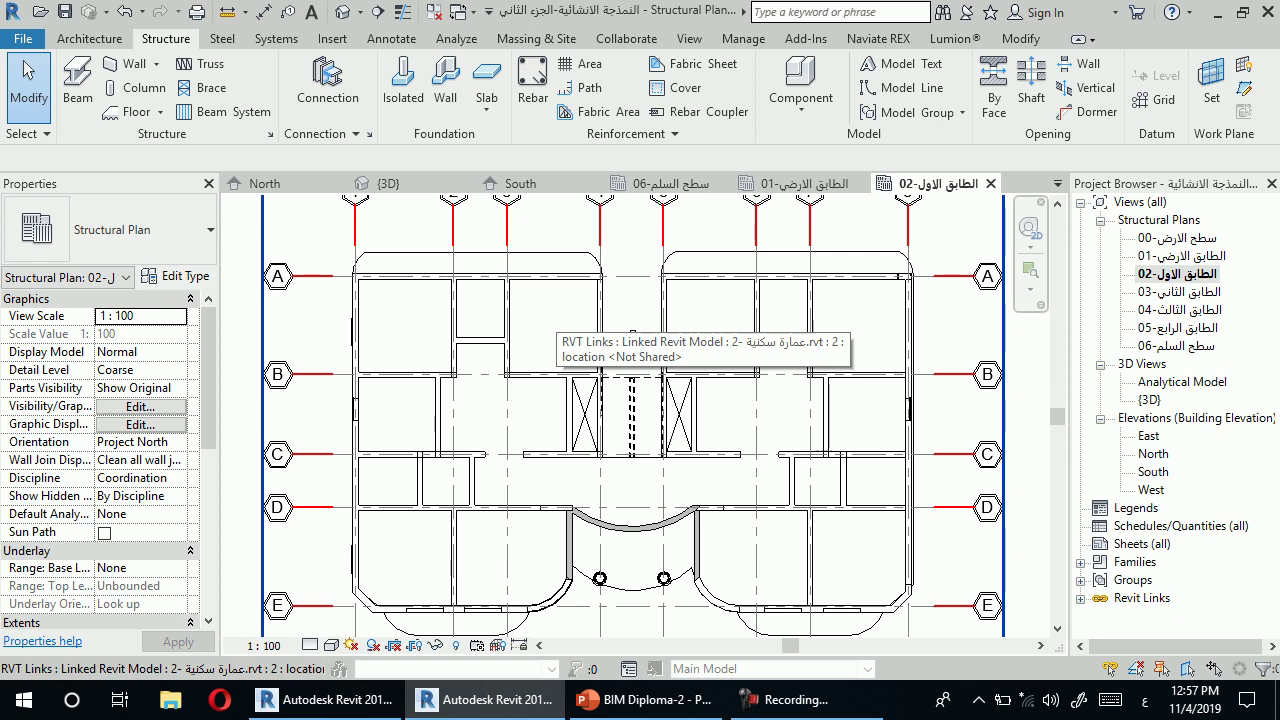
# Place a column at the grid A-1 corner and switch the plan to shaded display.
pyautogui.click(135, 87)
pyautogui.scroll(2, 361, 289)
pyautogui.scroll(1, 361, 289)
pyautogui.scroll(2, 361, 289)
pyautogui.scroll(1, 361, 289)
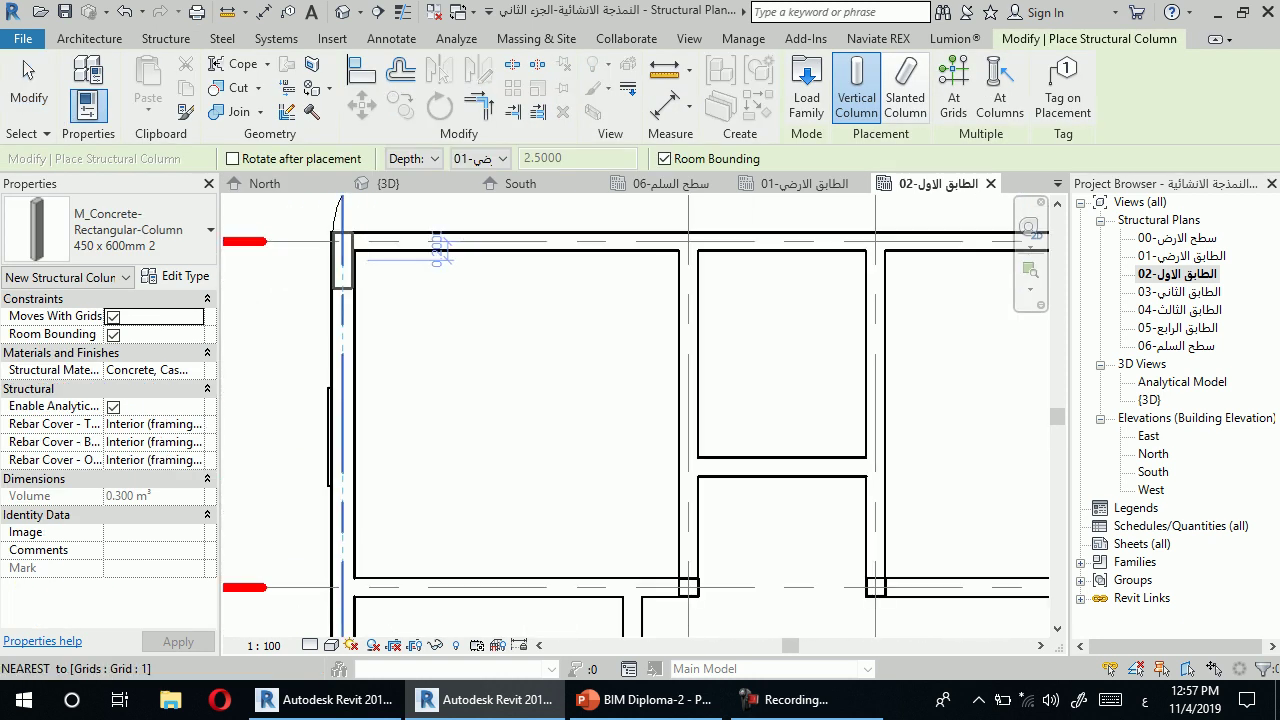
pyautogui.click(342, 268)
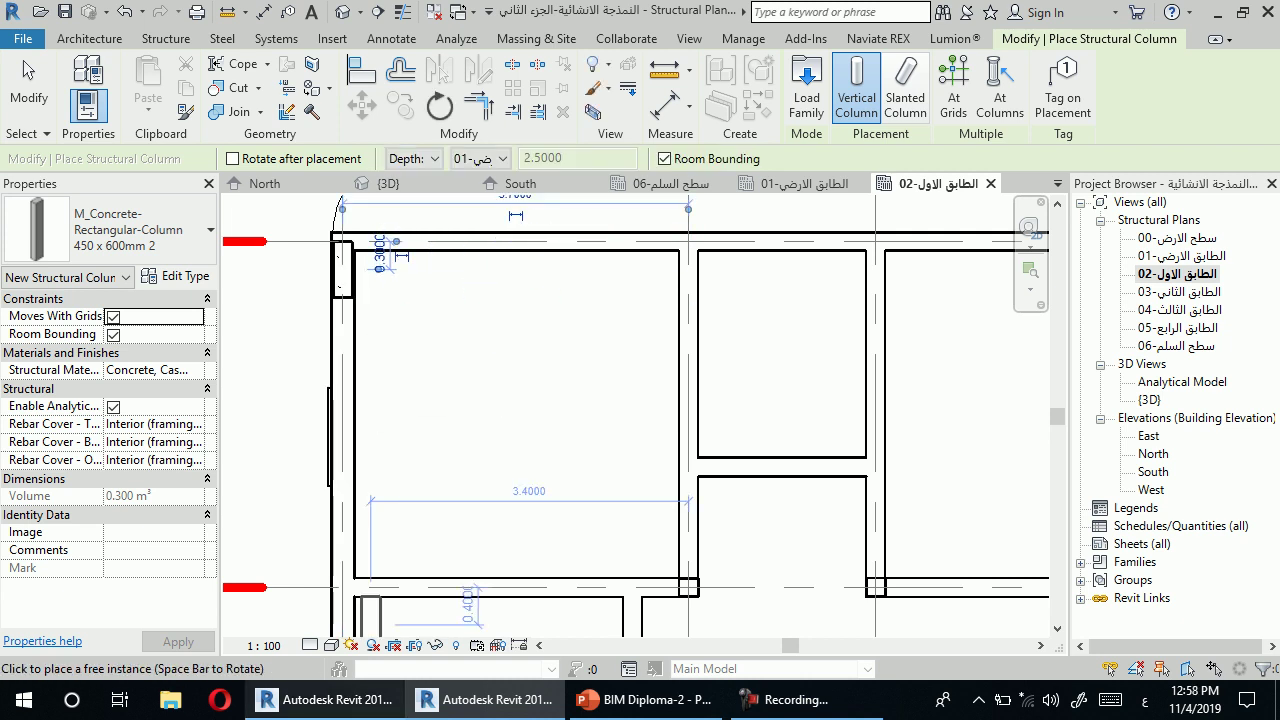
pyautogui.click(331, 645)
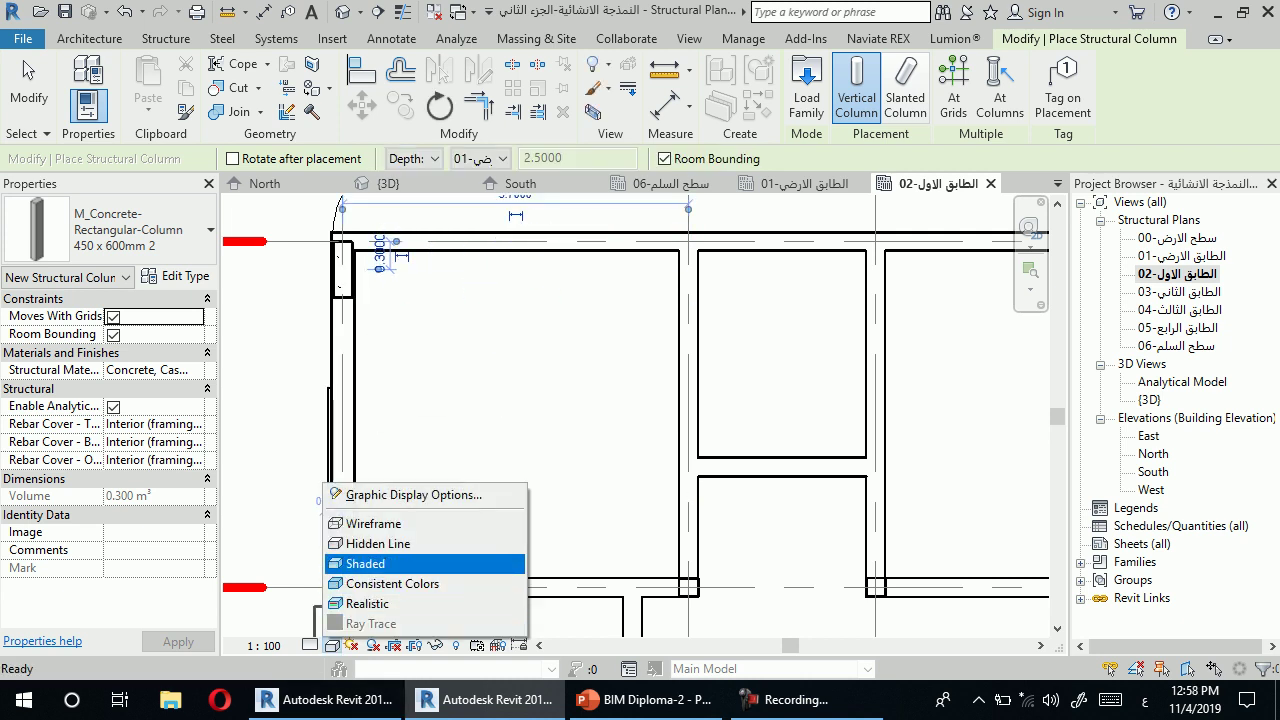
pyautogui.click(365, 563)
pyautogui.press('Escape')
pyautogui.press('Escape')
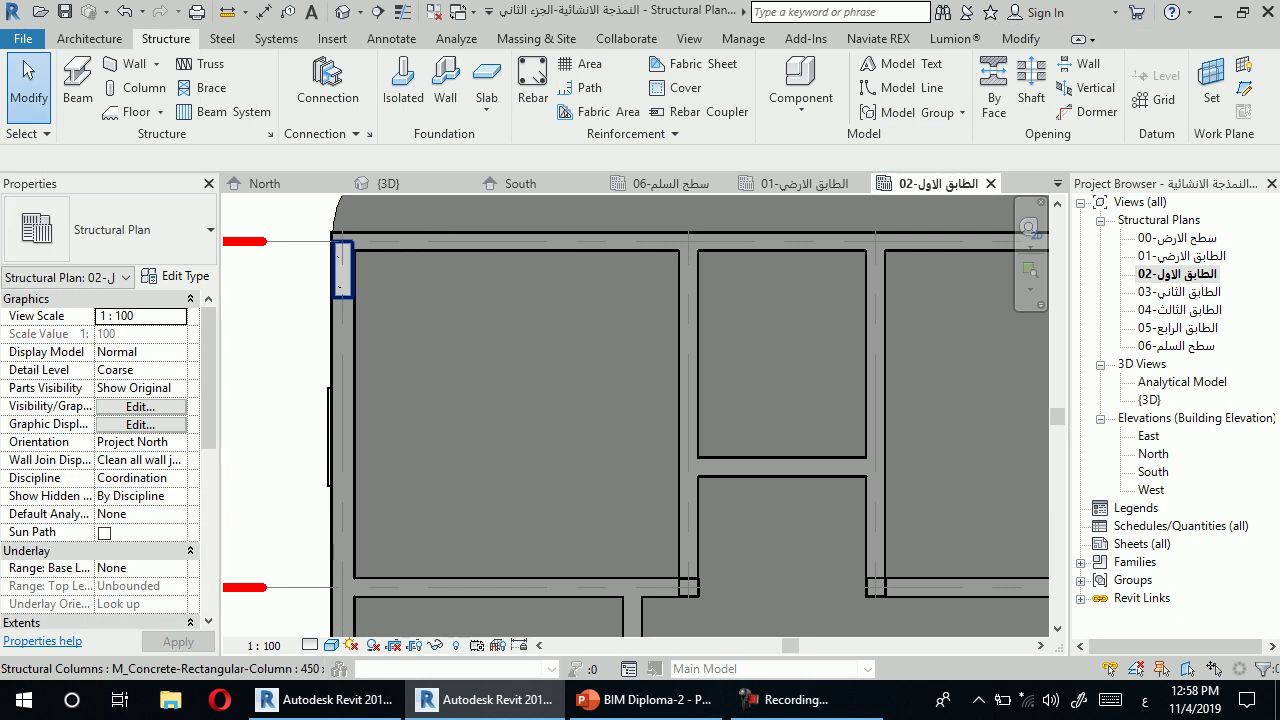
pyautogui.click(342, 268)
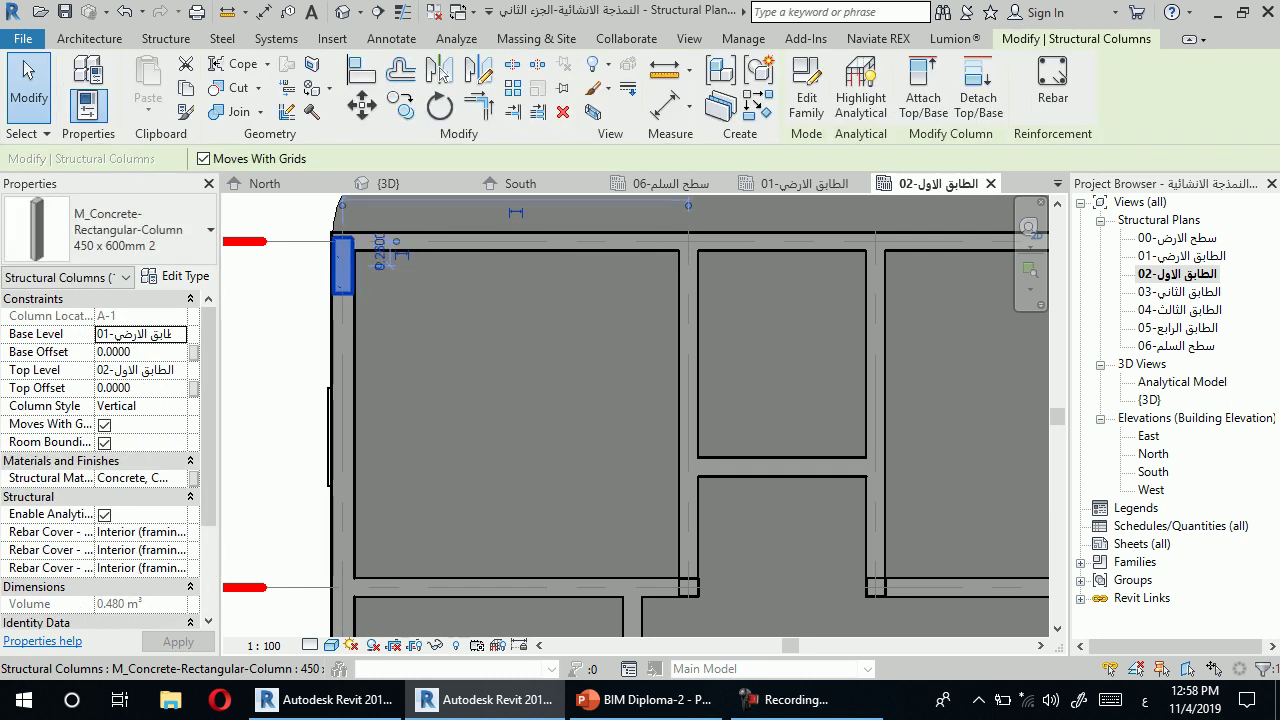
# Set the level 03 structural plan's discipline to Coordination, then return to the 02 plan.
pyautogui.doubleClick(1179, 291)
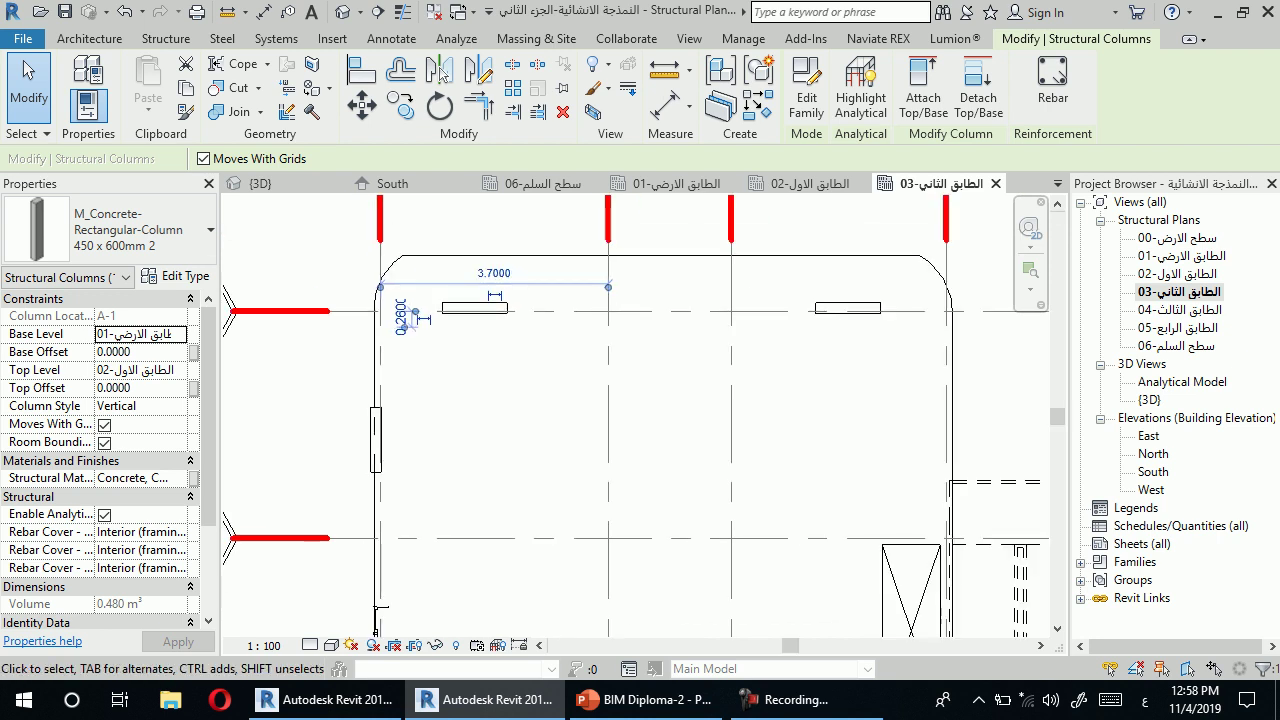
pyautogui.scroll(-2, 364, 450)
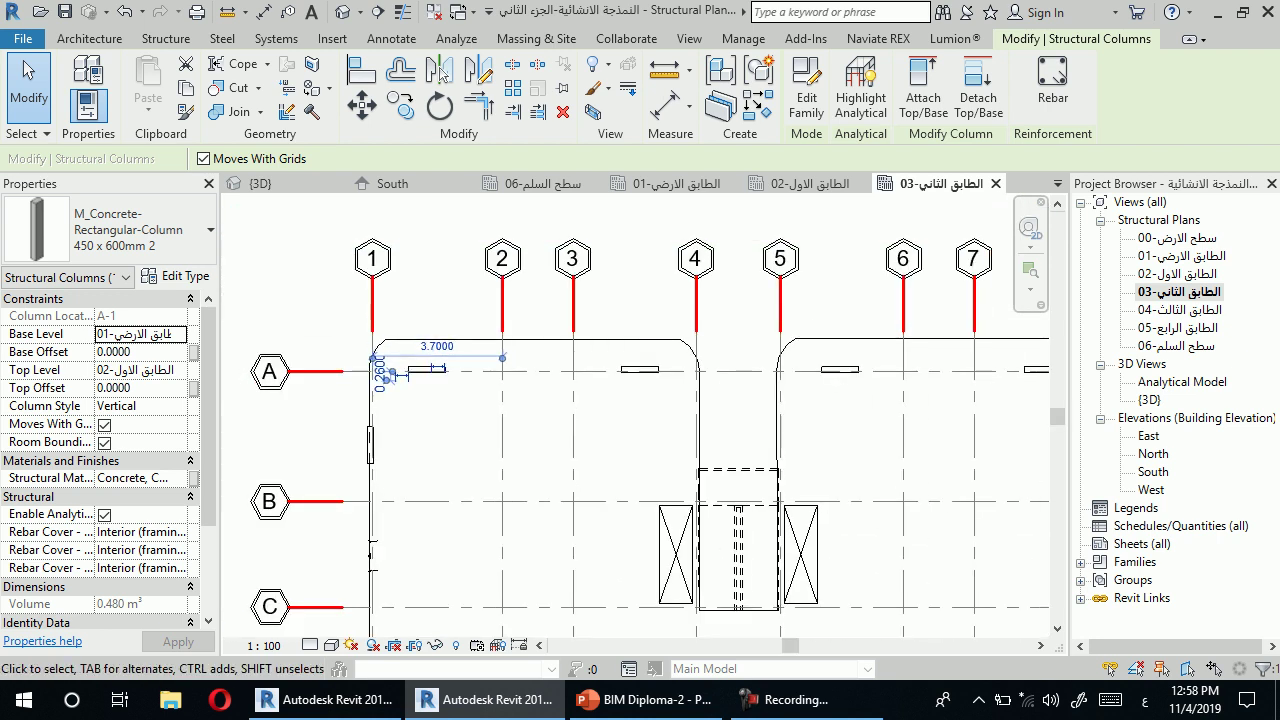
pyautogui.press('Escape')
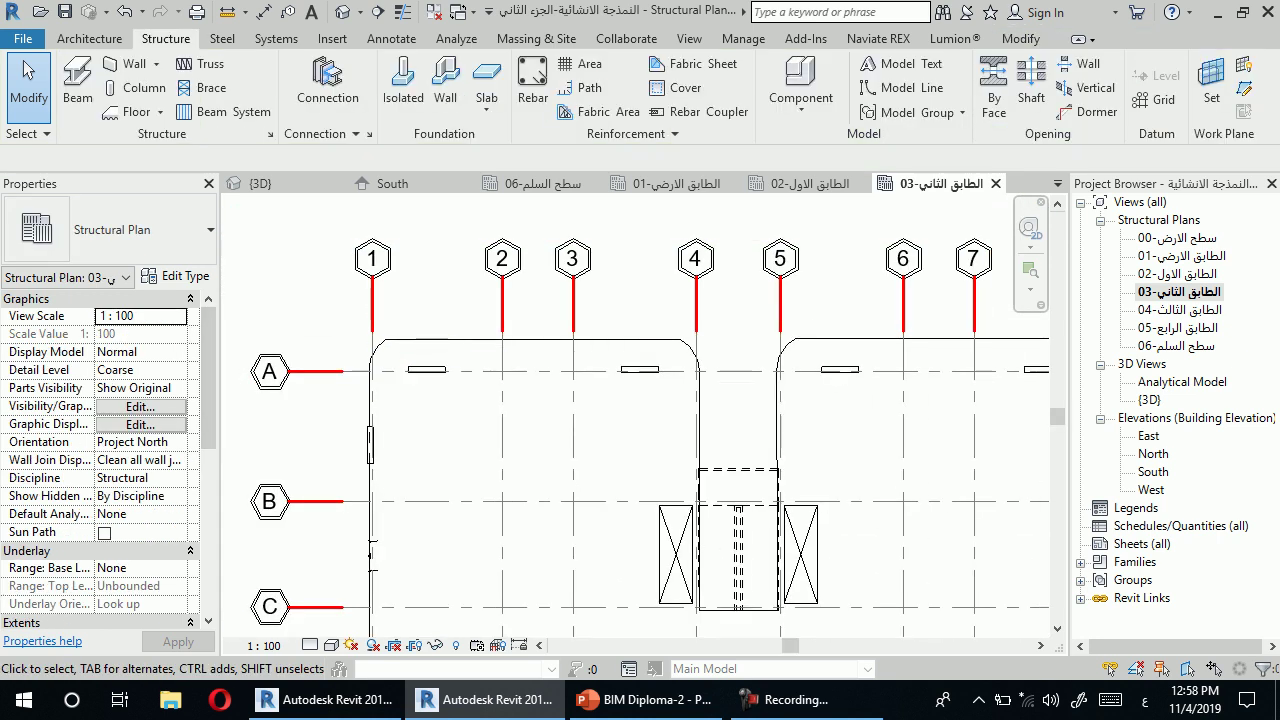
pyautogui.click(140, 478)
pyautogui.click(130, 575)
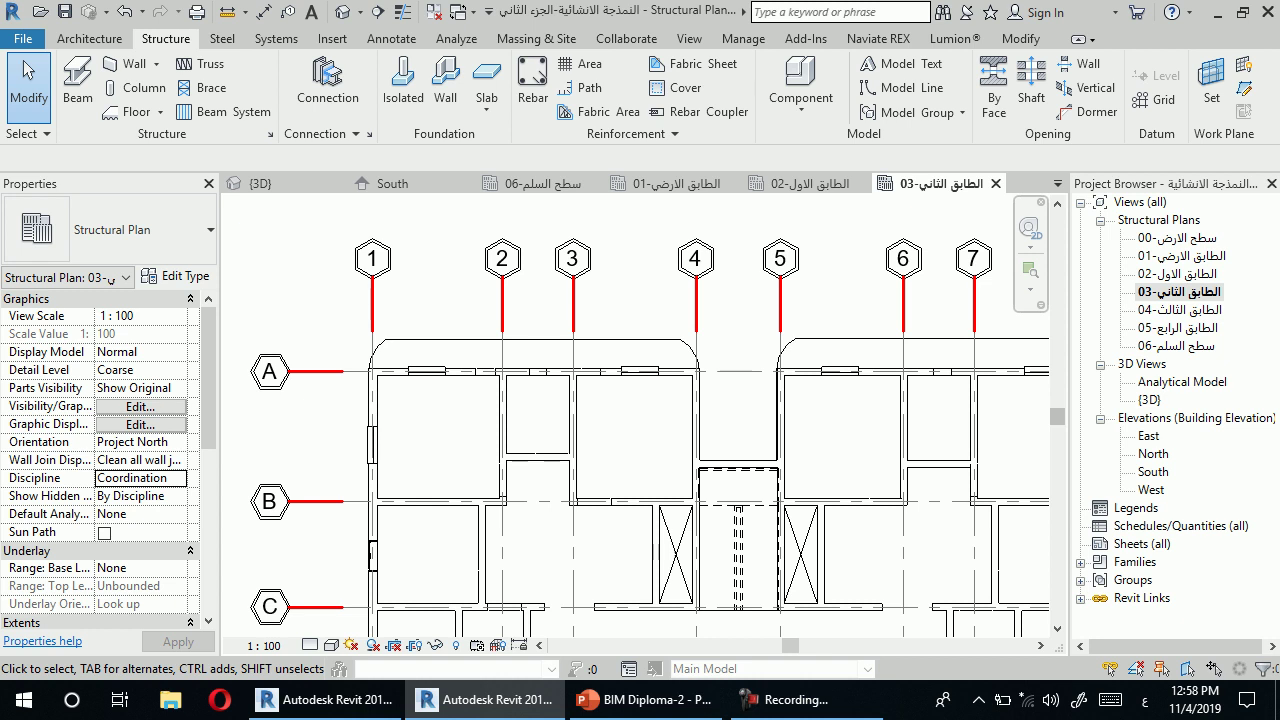
pyautogui.scroll(-1, 460, 292)
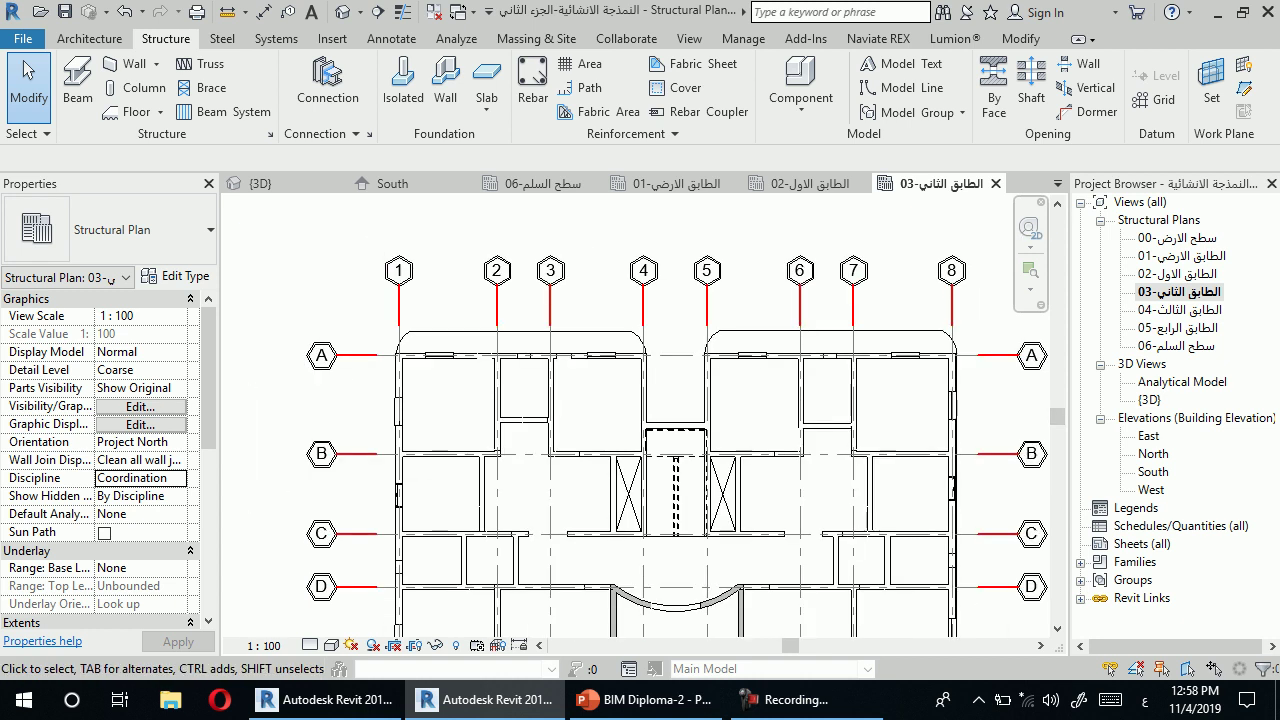
pyautogui.scroll(-1, 460, 292)
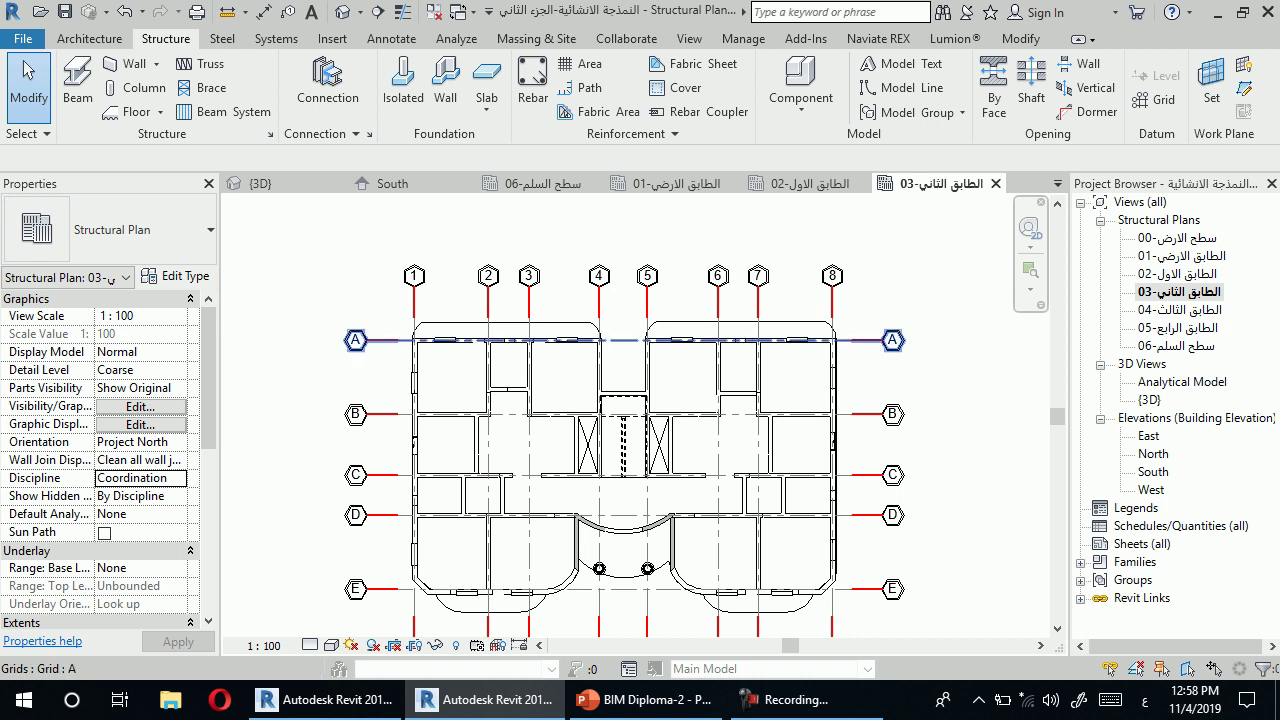
pyautogui.hotkey('ctrl', 'Tab')
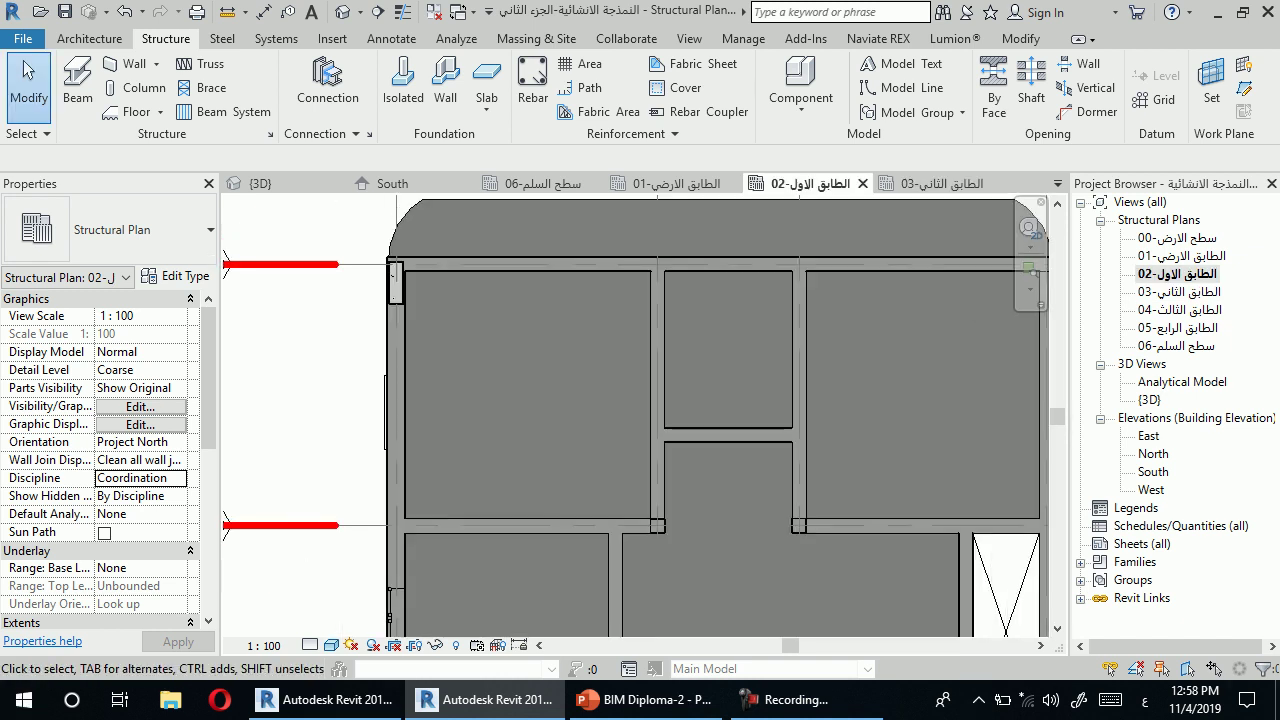
# Pick the column at grid A-1, then select the linked building model behind it.
pyautogui.scroll(-2, 309, 325)
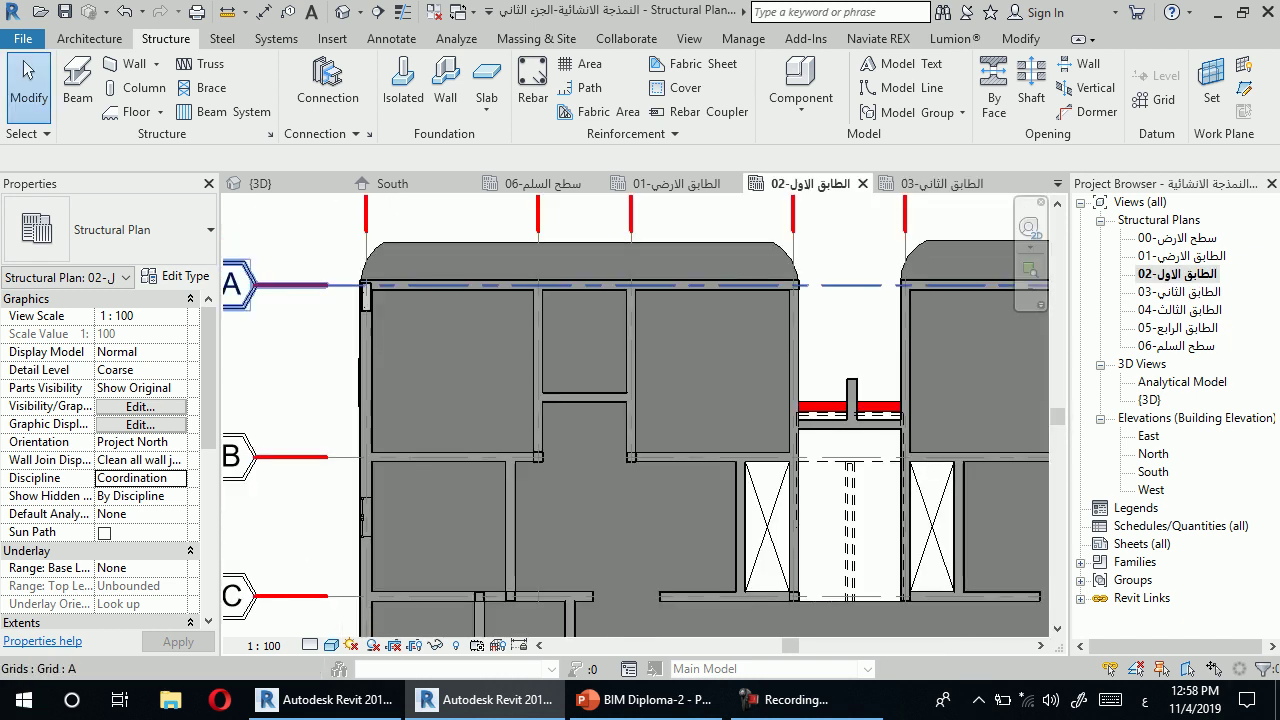
pyautogui.scroll(-2, 342, 285)
pyautogui.scroll(-1, 342, 285)
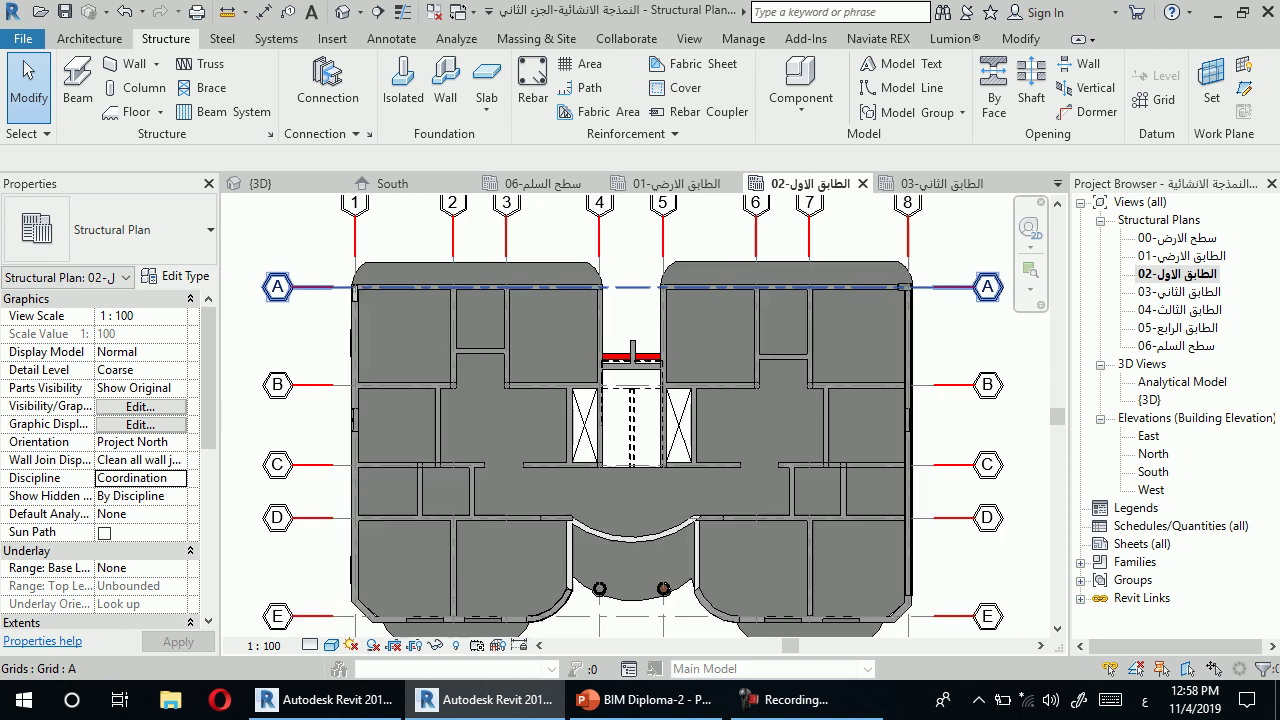
pyautogui.scroll(2, 355, 293)
pyautogui.scroll(1, 357, 290)
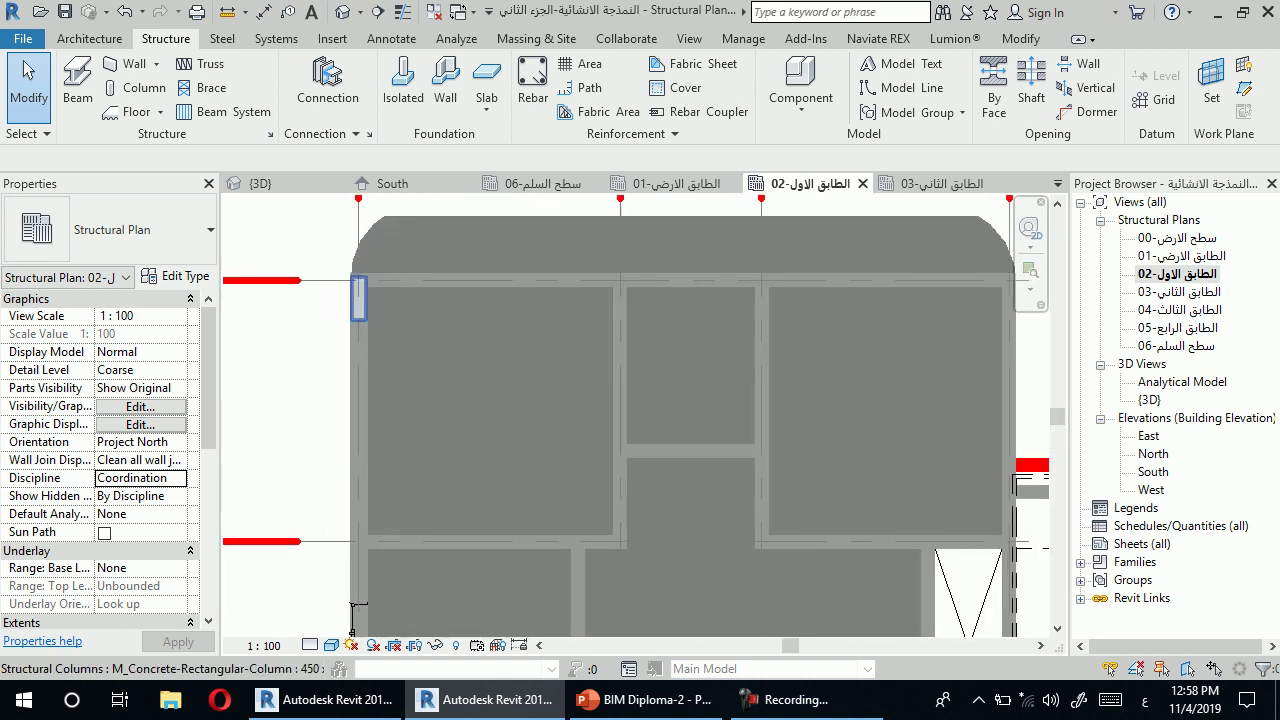
pyautogui.click(358, 298)
pyautogui.click(410, 290)
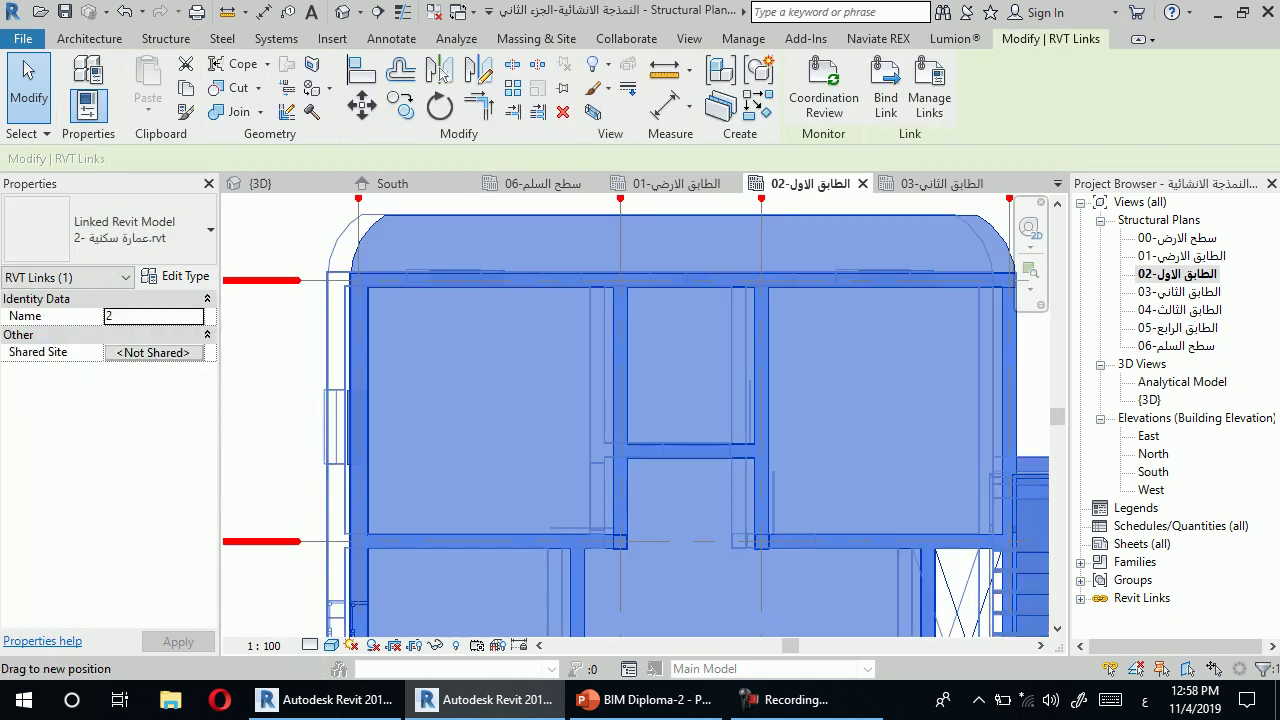
# Release the linked building selection and zoom out to the full 02 plan.
pyautogui.scroll(-2, 635, 415)
pyautogui.scroll(-1, 635, 415)
pyautogui.press('Escape')
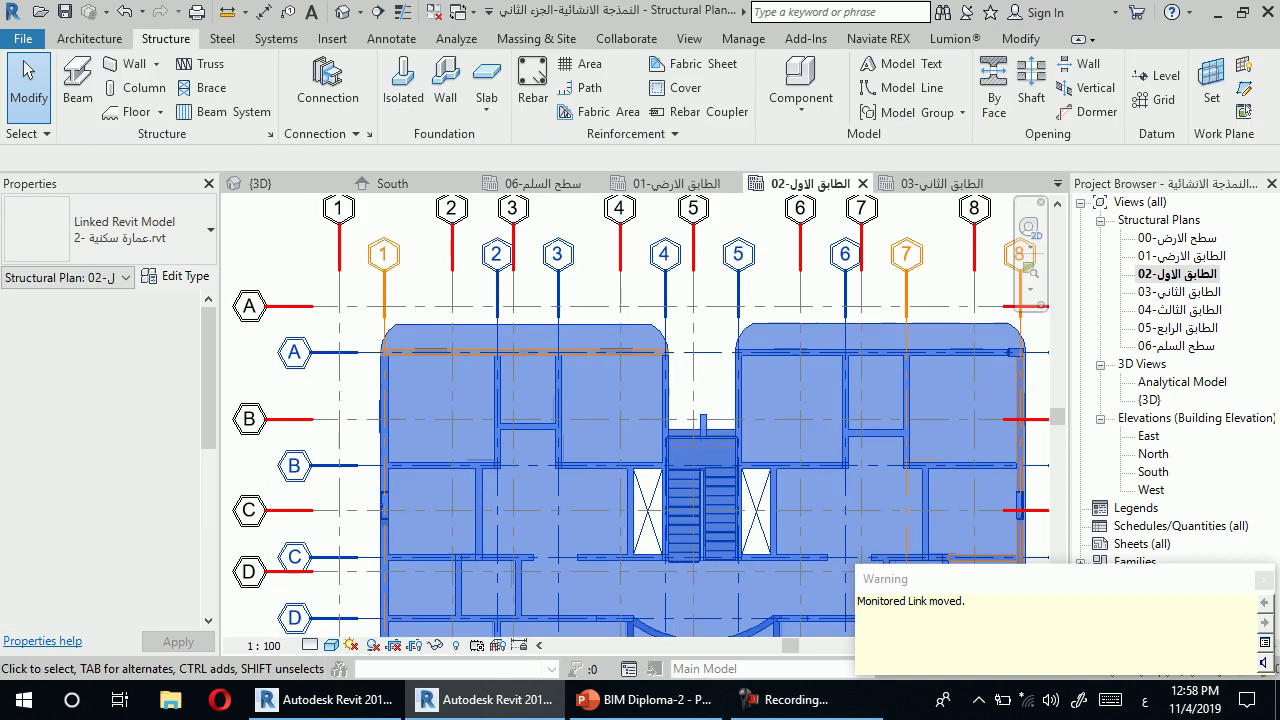
pyautogui.scroll(-1, 436, 274)
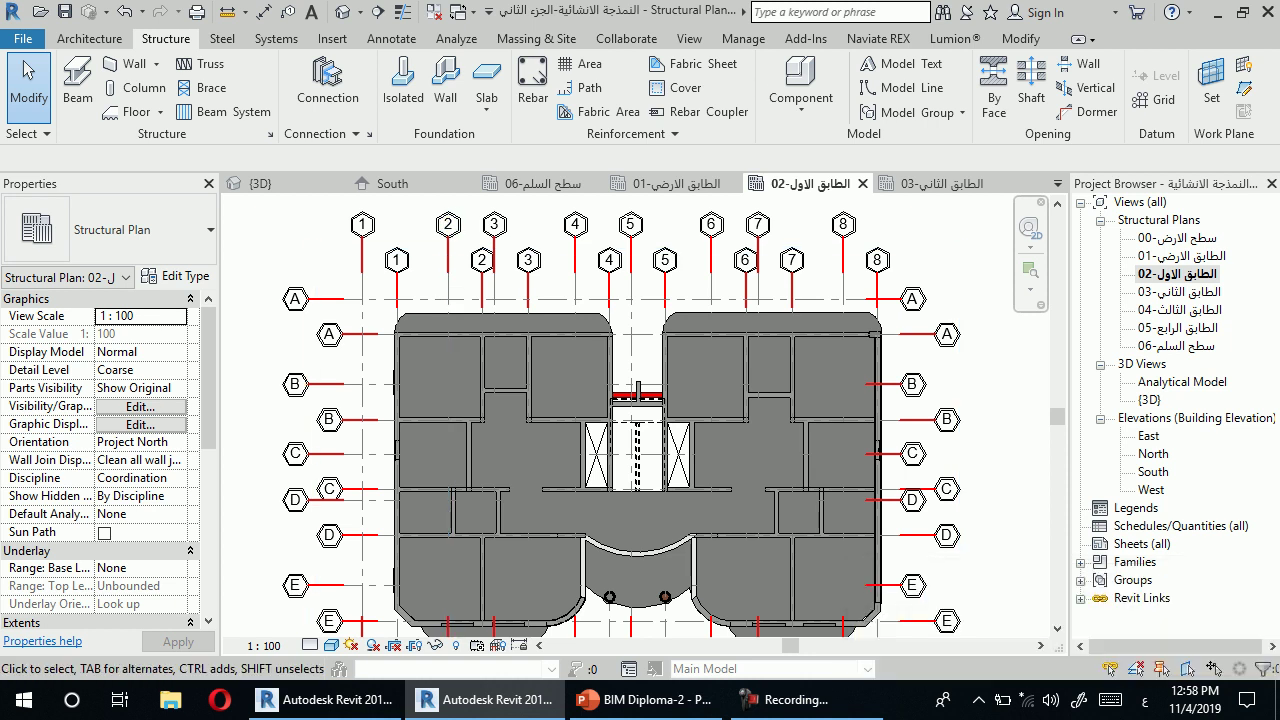
pyautogui.scroll(-2, 470, 316)
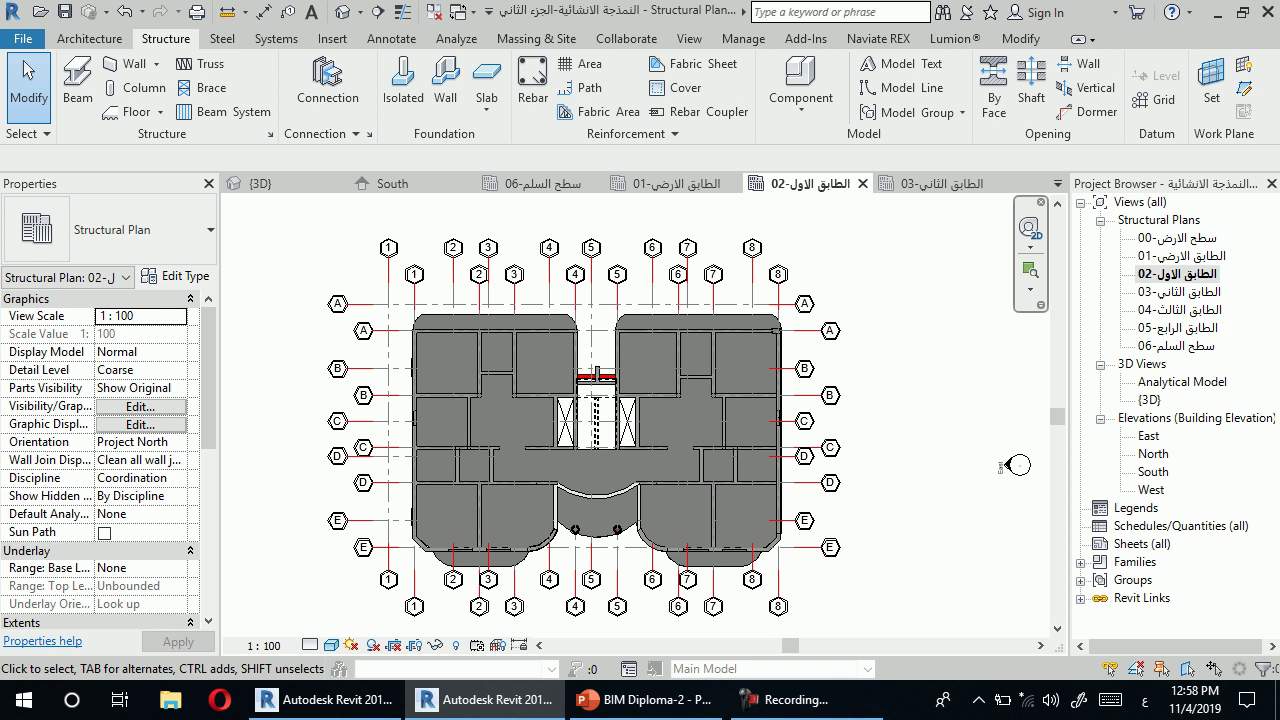
pyautogui.scroll(4, 440, 370)
pyautogui.scroll(-1, 350, 372)
pyautogui.scroll(-2, 350, 372)
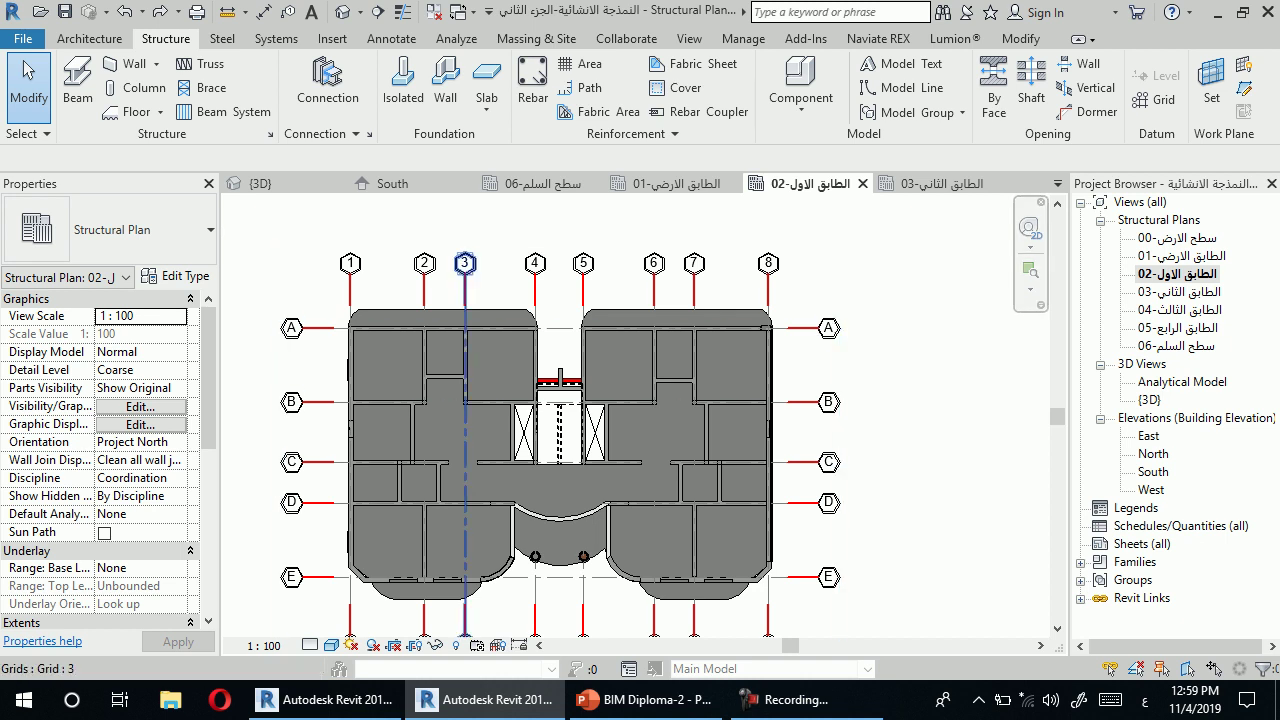
pyautogui.scroll(2, 472, 341)
pyautogui.scroll(-1, 471, 317)
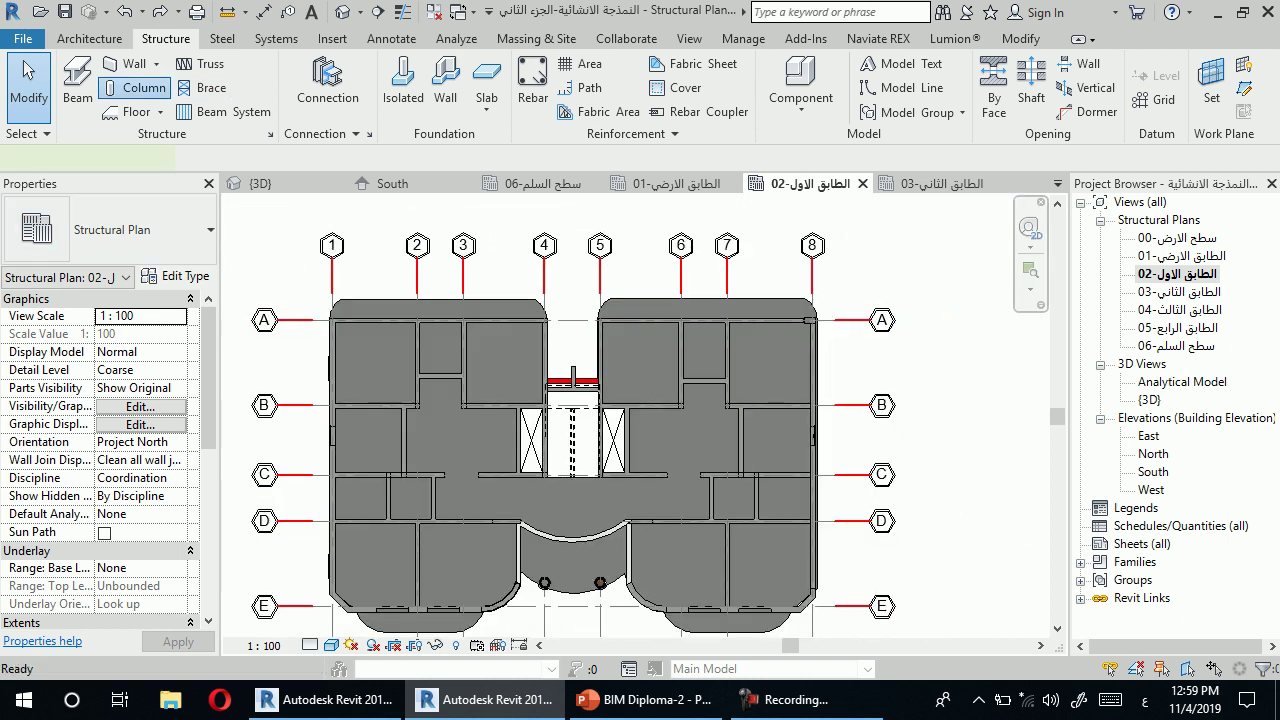
# Place 450 x 600mm concrete columns at grid intersections 1/C and 3/B.
pyautogui.click(135, 87)
pyautogui.scroll(2, 340, 318)
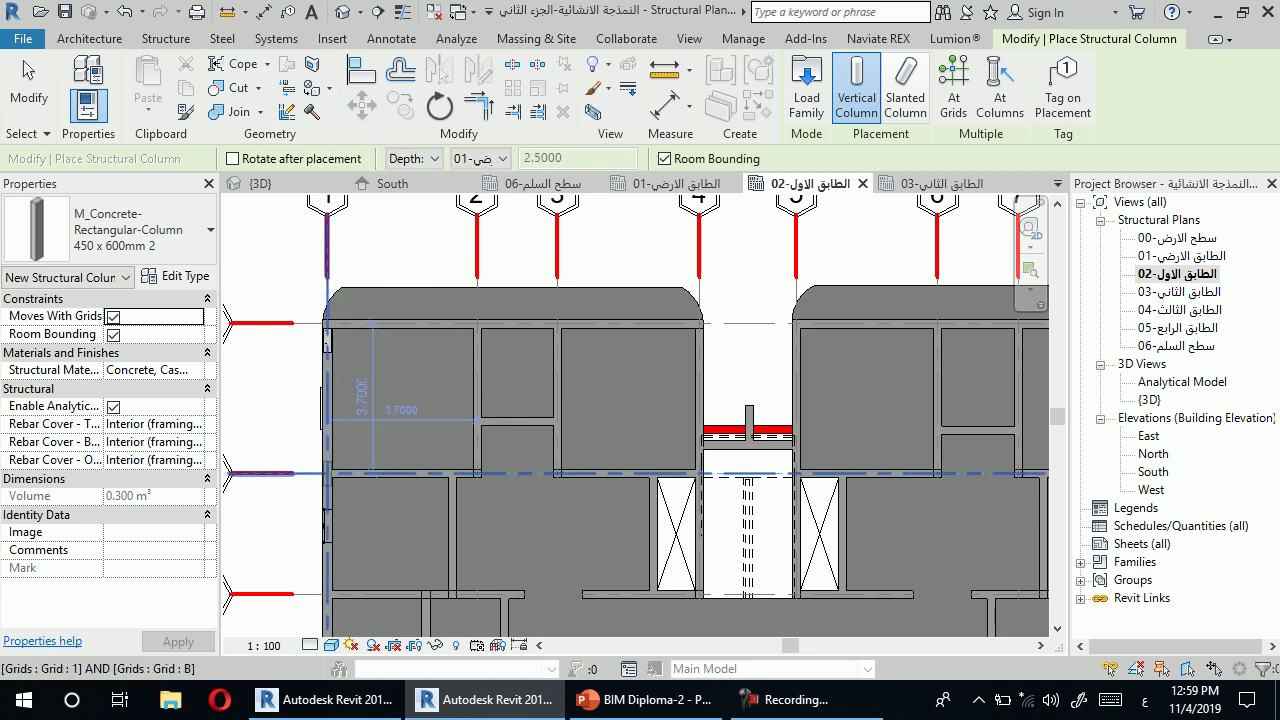
pyautogui.scroll(-2, 425, 305)
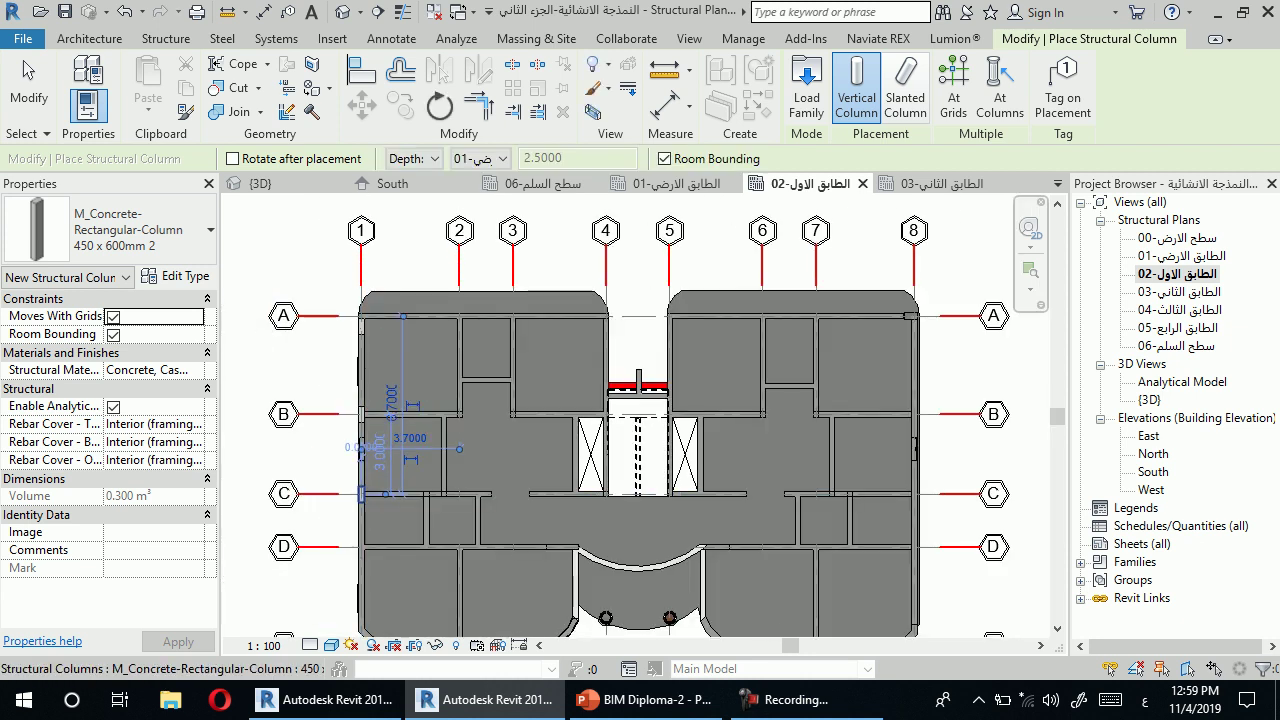
pyautogui.click(361, 493)
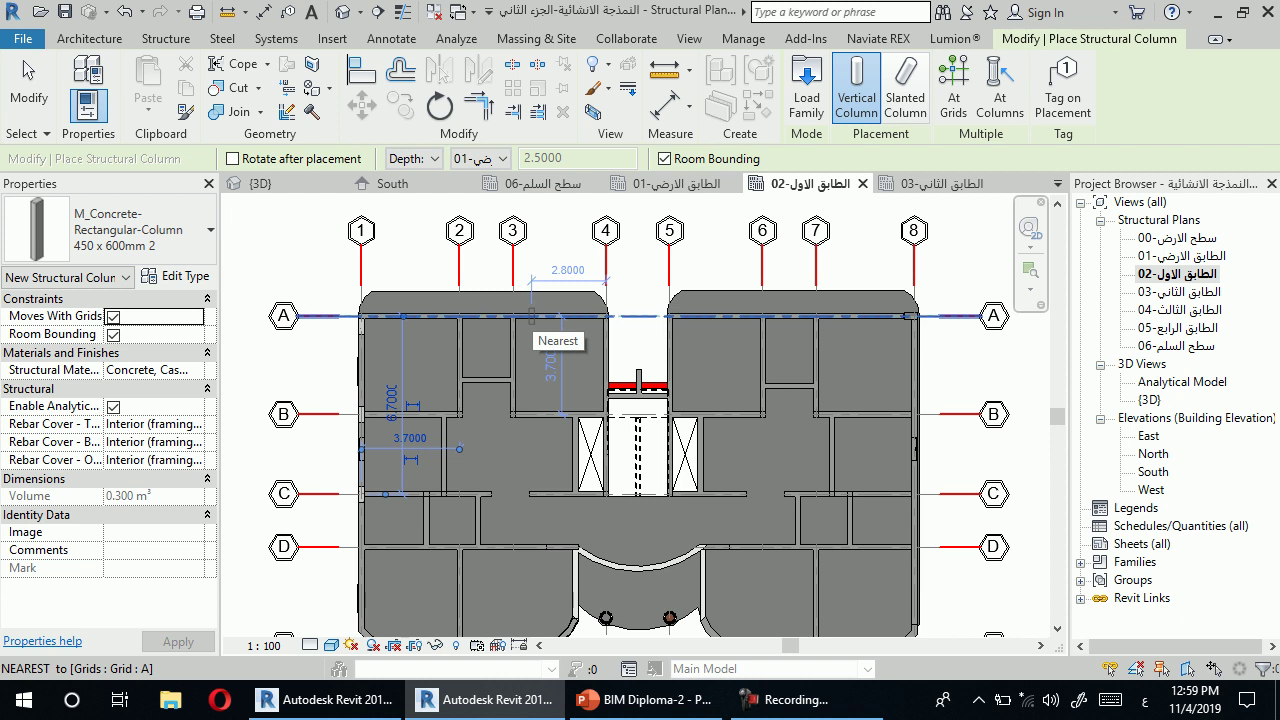
pyautogui.scroll(2, 531, 318)
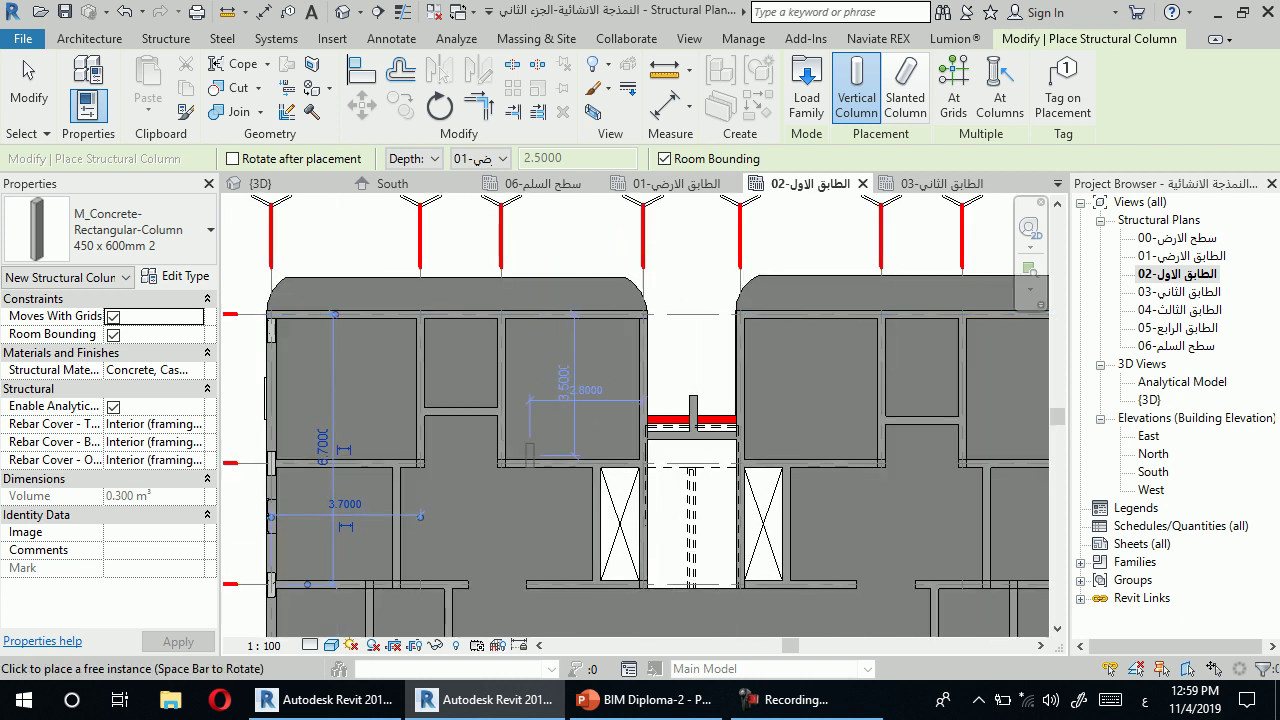
pyautogui.click(501, 463)
pyautogui.press('Escape')
pyautogui.press('Escape')
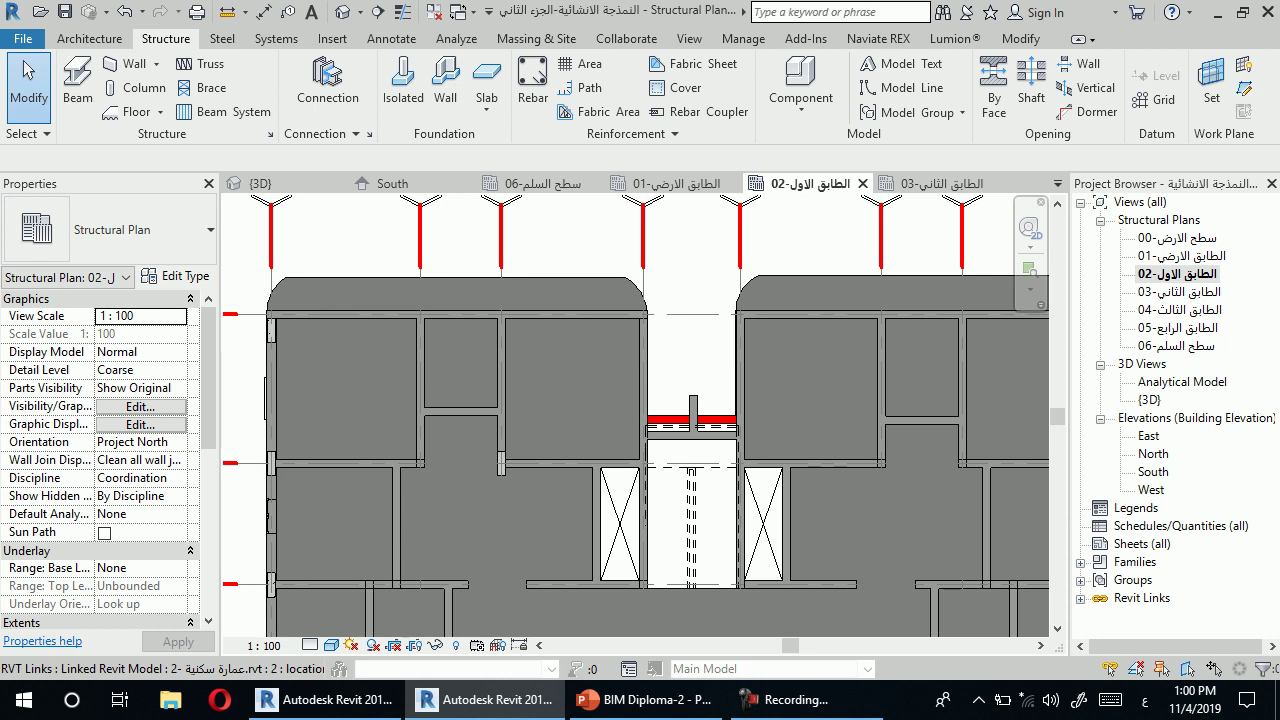
pyautogui.scroll(-2, 419, 317)
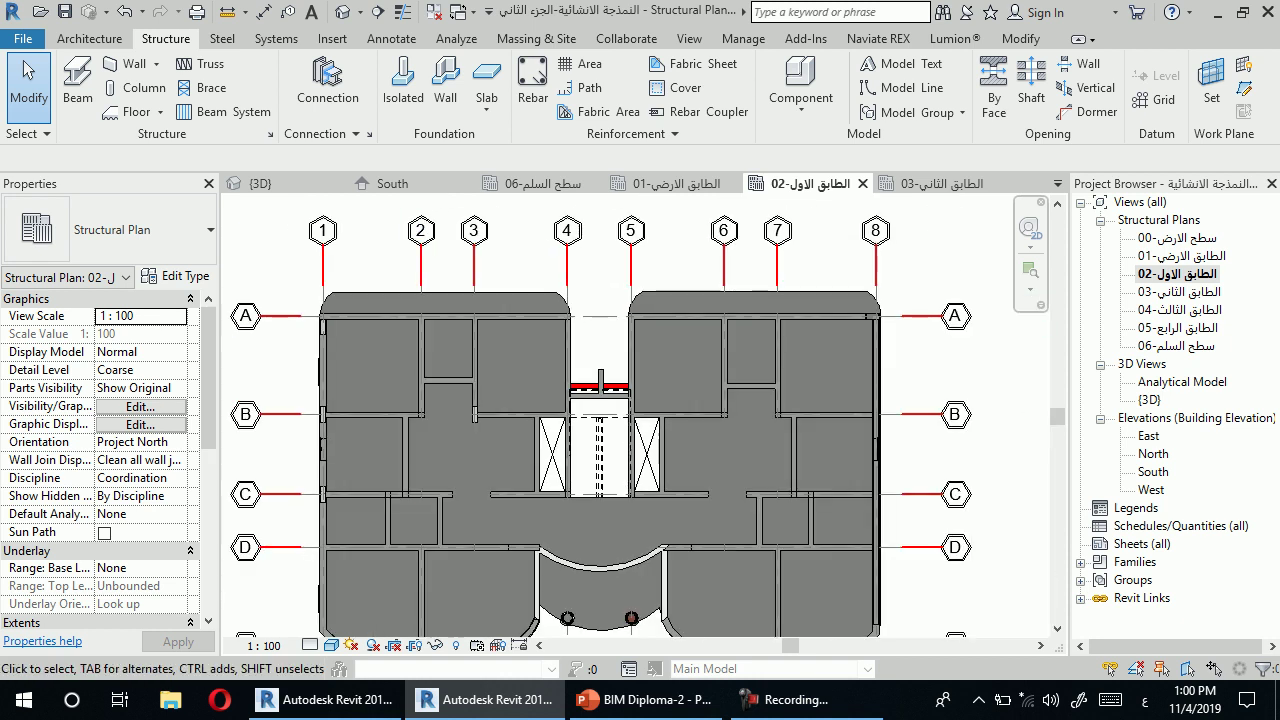
pyautogui.scroll(1, 495, 430)
pyautogui.scroll(1, 490, 415)
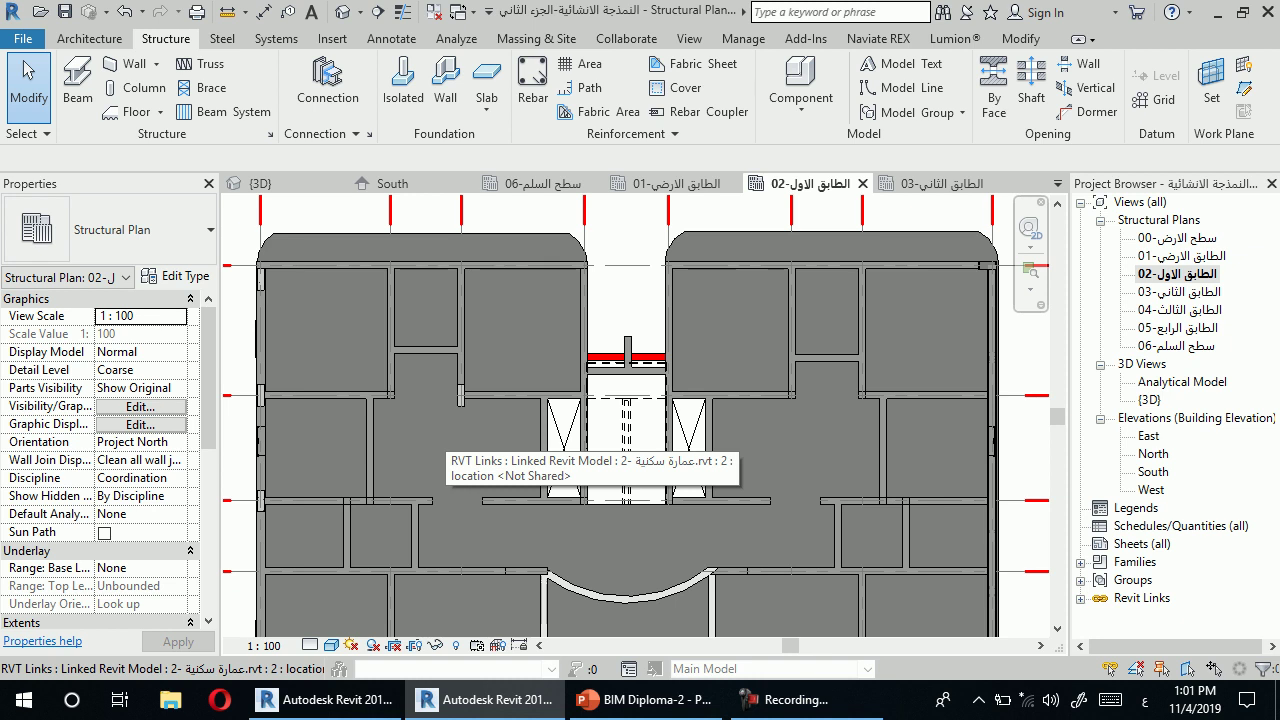
pyautogui.click(785, 700)
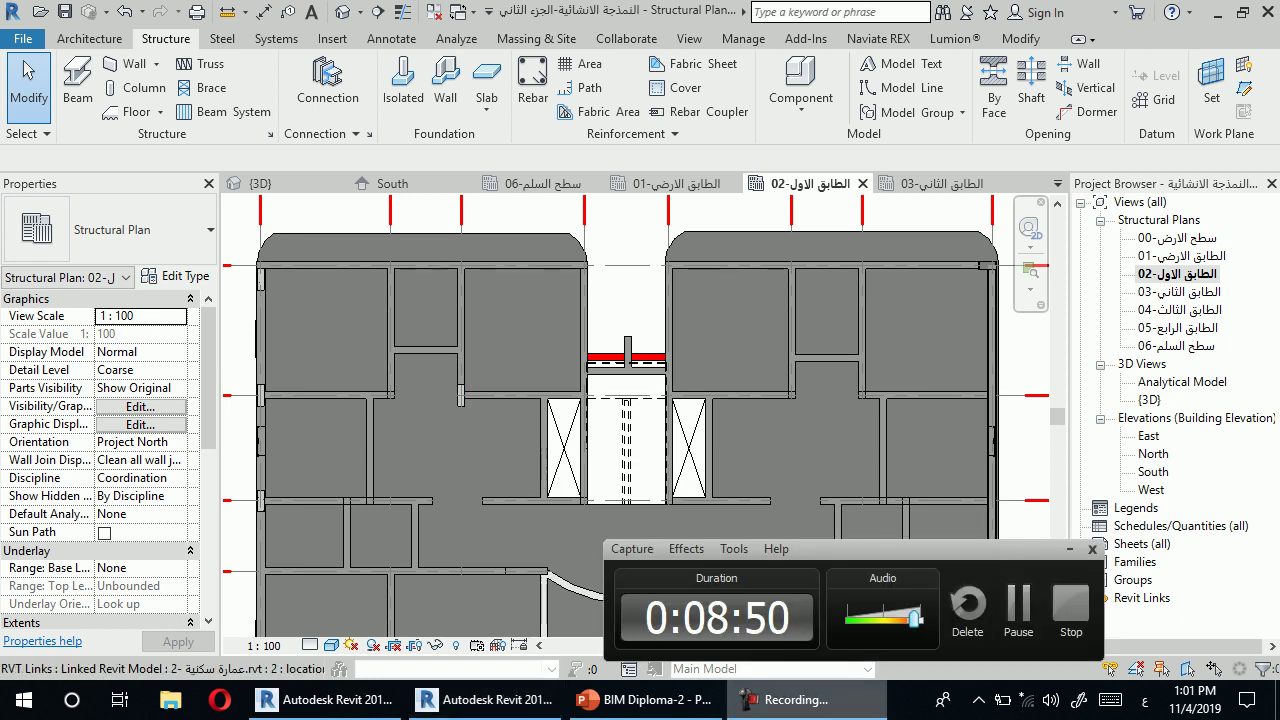
pyautogui.scroll(-2, 683, 405)
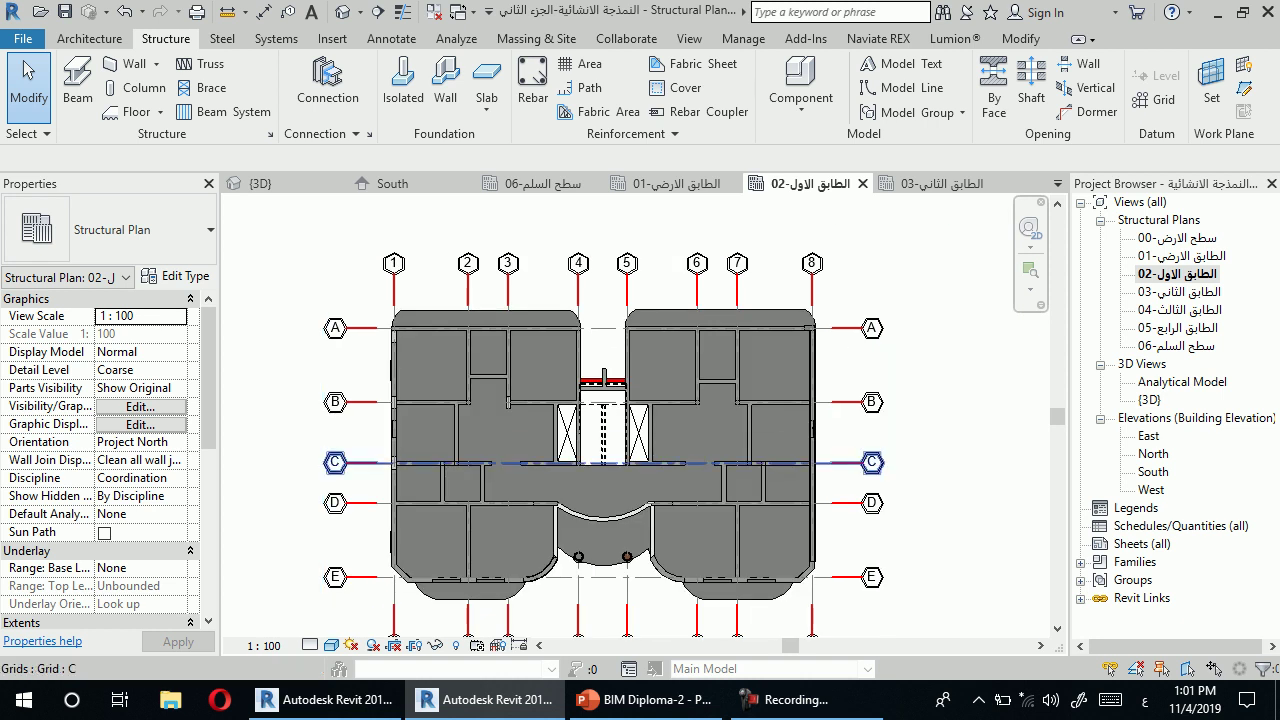
pyautogui.moveTo(736, 478); pyautogui.dragTo(700, 461, button='middle')
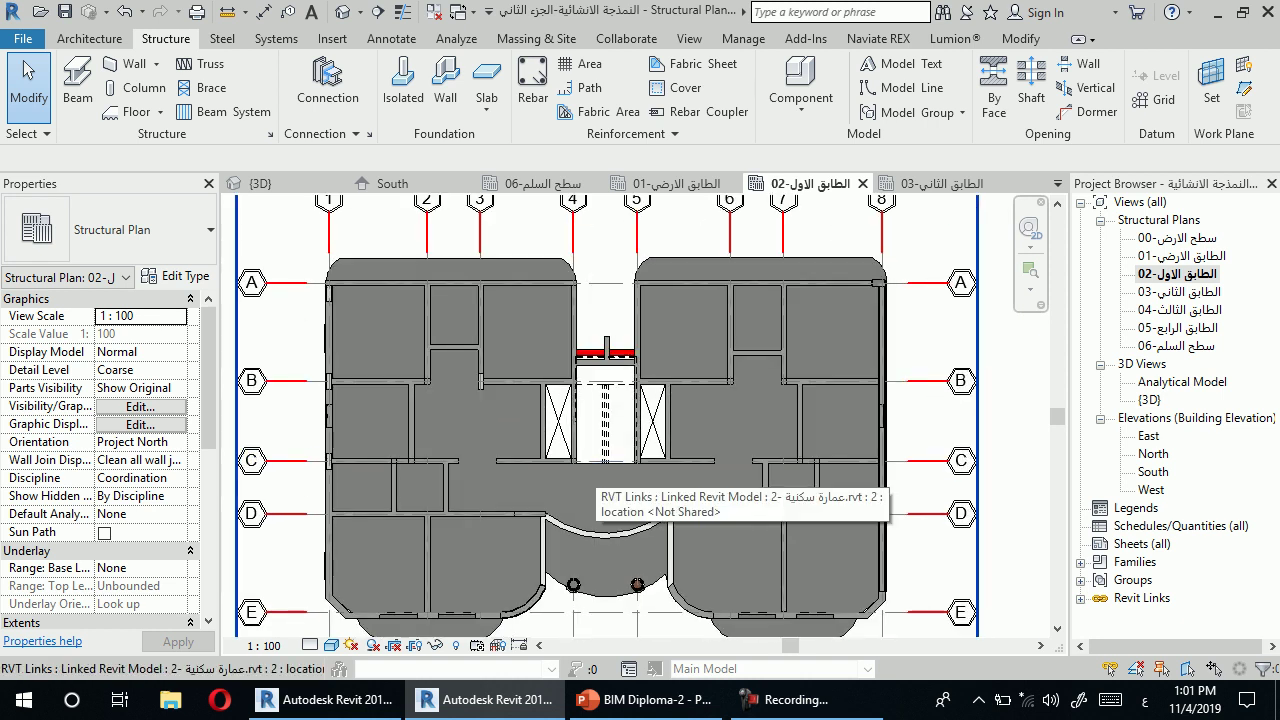
pyautogui.scroll(2, 482, 395)
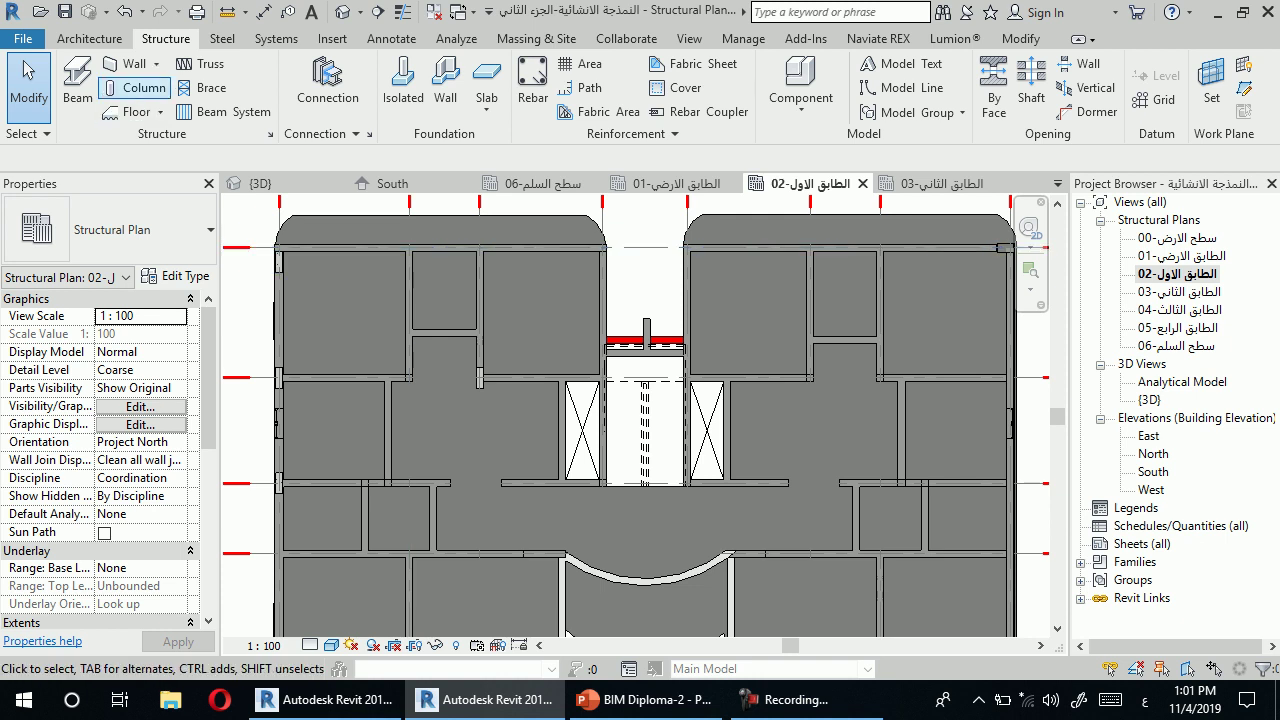
# Place two more 450 x 600mm concrete rectangular columns at interior wall junctions on level 02.
pyautogui.click(135, 88)
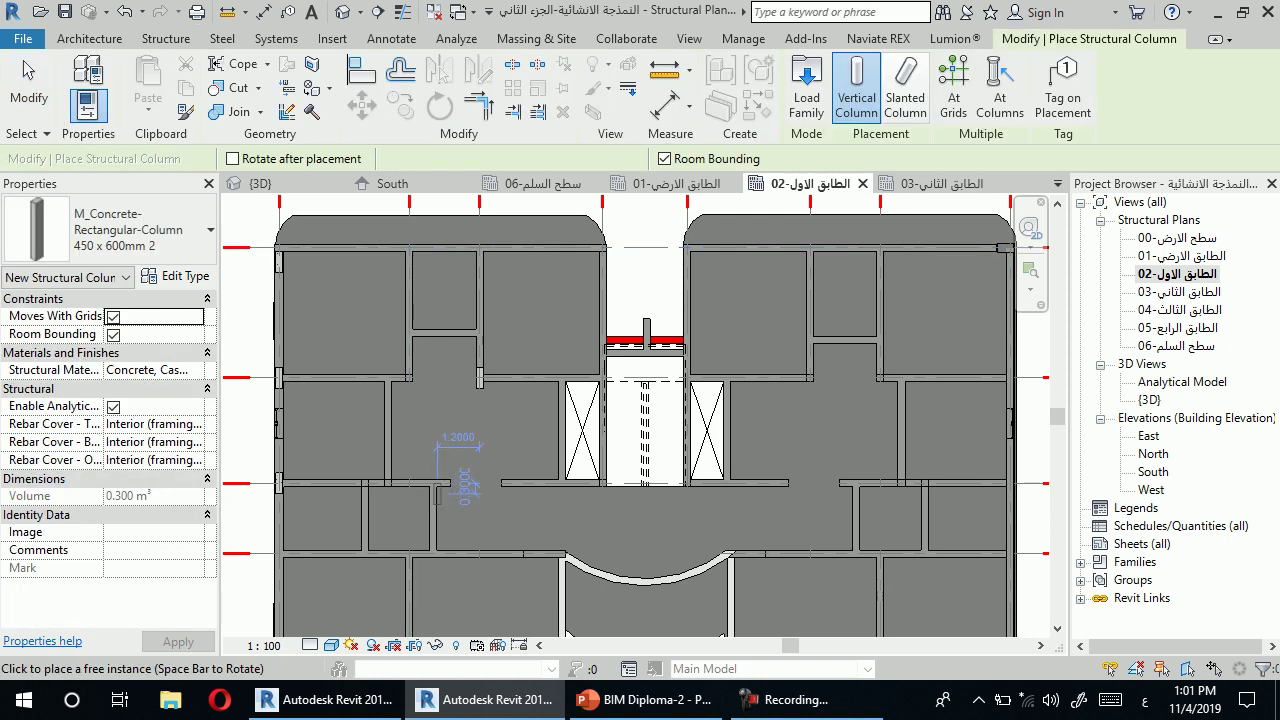
pyautogui.click(437, 493)
pyautogui.click(385, 390)
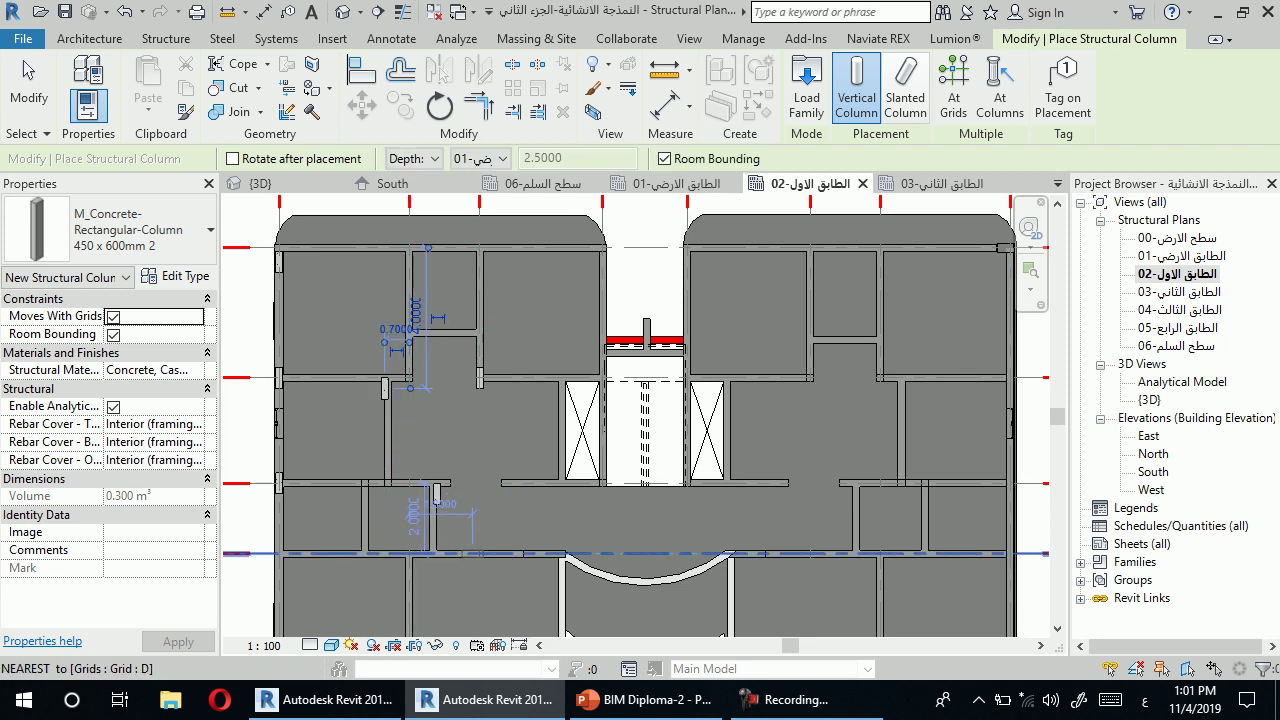
pyautogui.scroll(2, 437, 493)
pyautogui.scroll(-2, 512, 545)
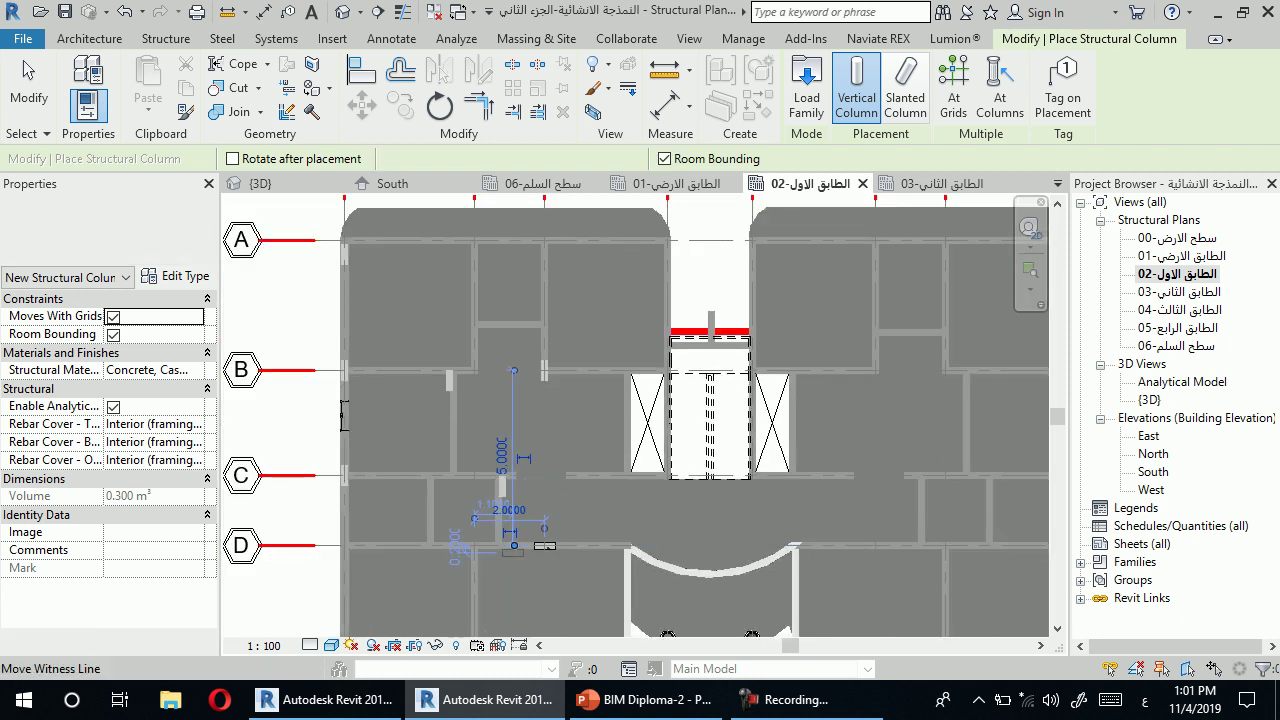
pyautogui.scroll(-3, 545, 546)
pyautogui.scroll(3, 565, 465)
pyautogui.scroll(2, 565, 465)
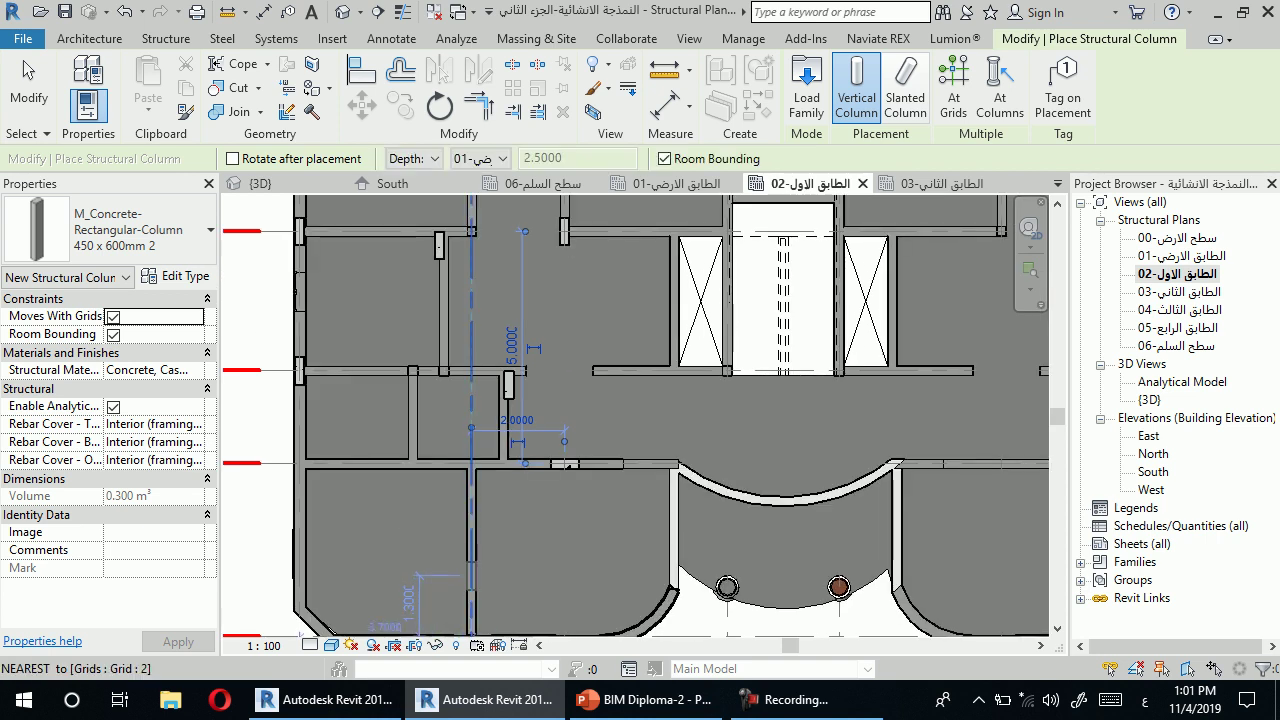
pyautogui.scroll(-3, 470, 578)
pyautogui.scroll(2, 472, 580)
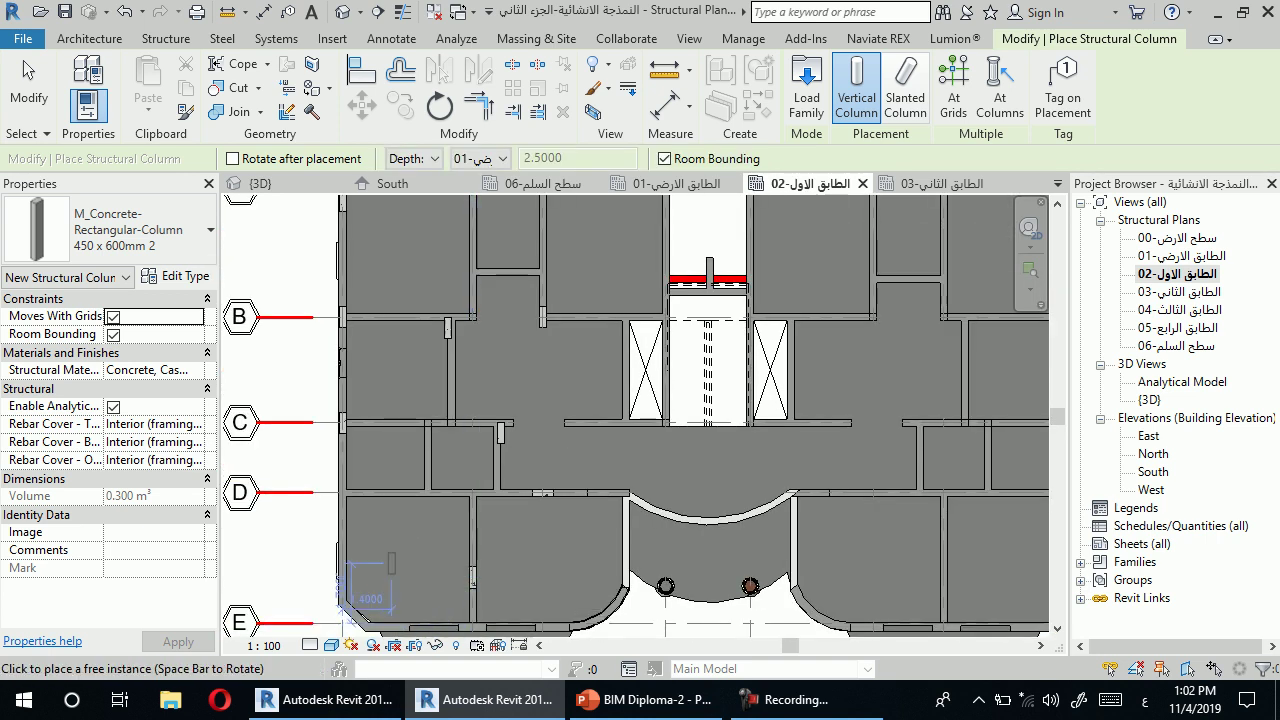
pyautogui.scroll(-1, 389, 562)
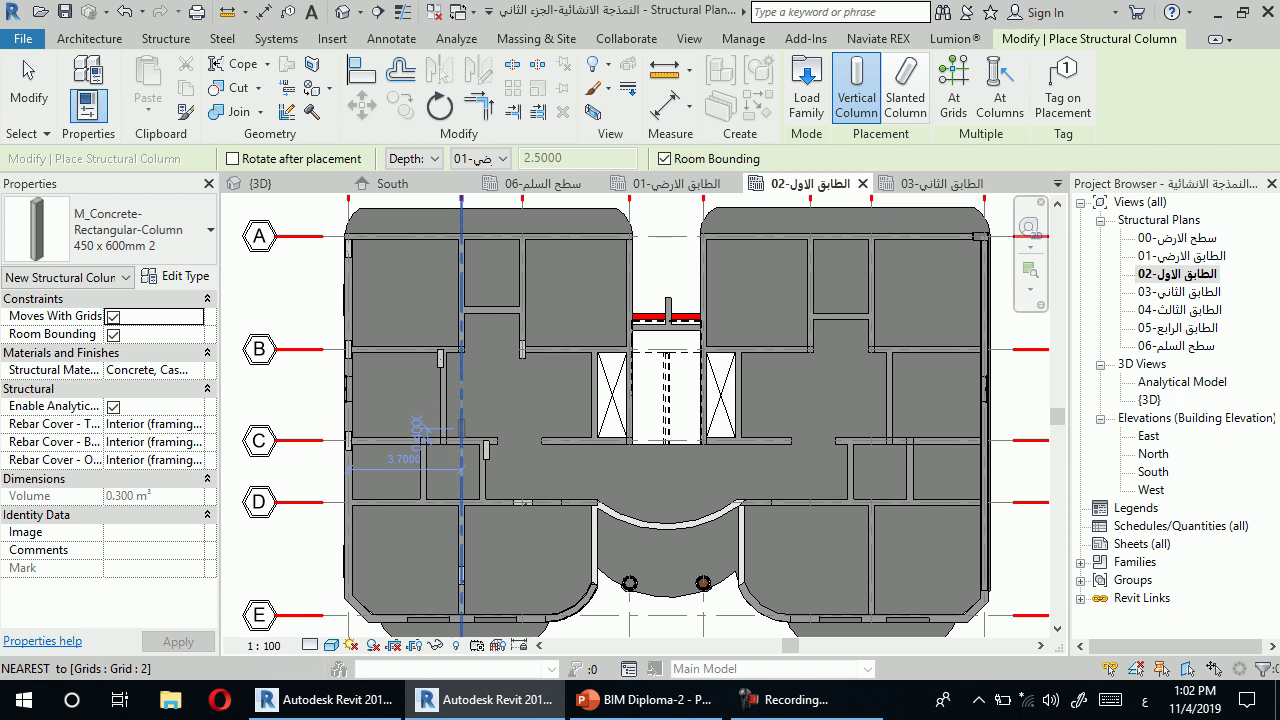
pyautogui.press('Escape')
pyautogui.scroll(-1, 461, 420)
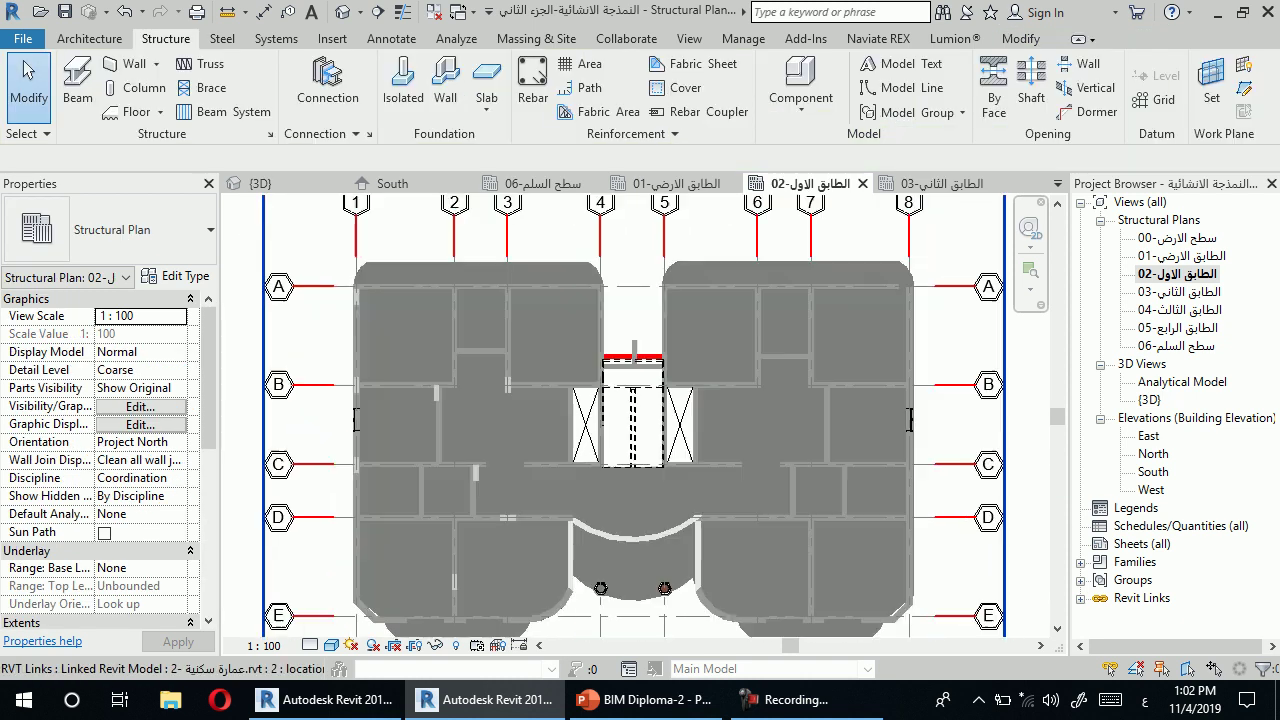
pyautogui.scroll(2, 455, 420)
pyautogui.scroll(2, 426, 437)
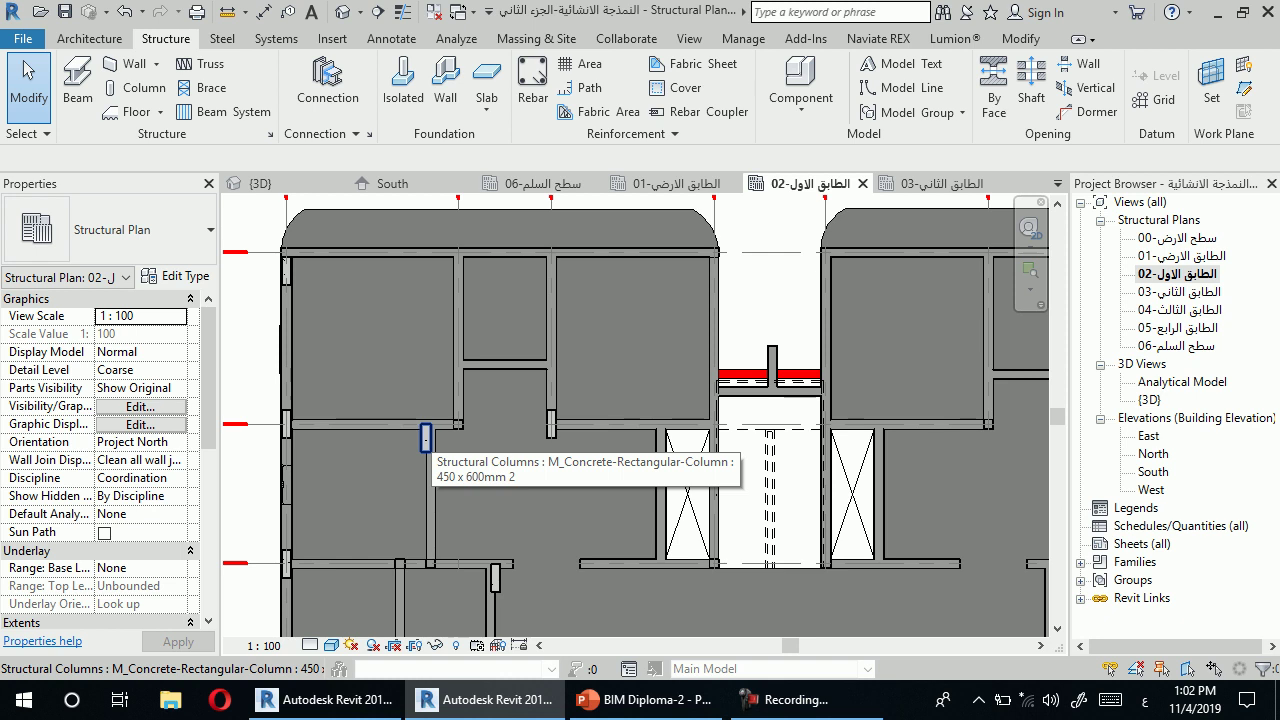
pyautogui.scroll(-3, 426, 437)
pyautogui.scroll(2, 700, 420)
pyautogui.scroll(2, 700, 420)
pyautogui.scroll(1, 520, 528)
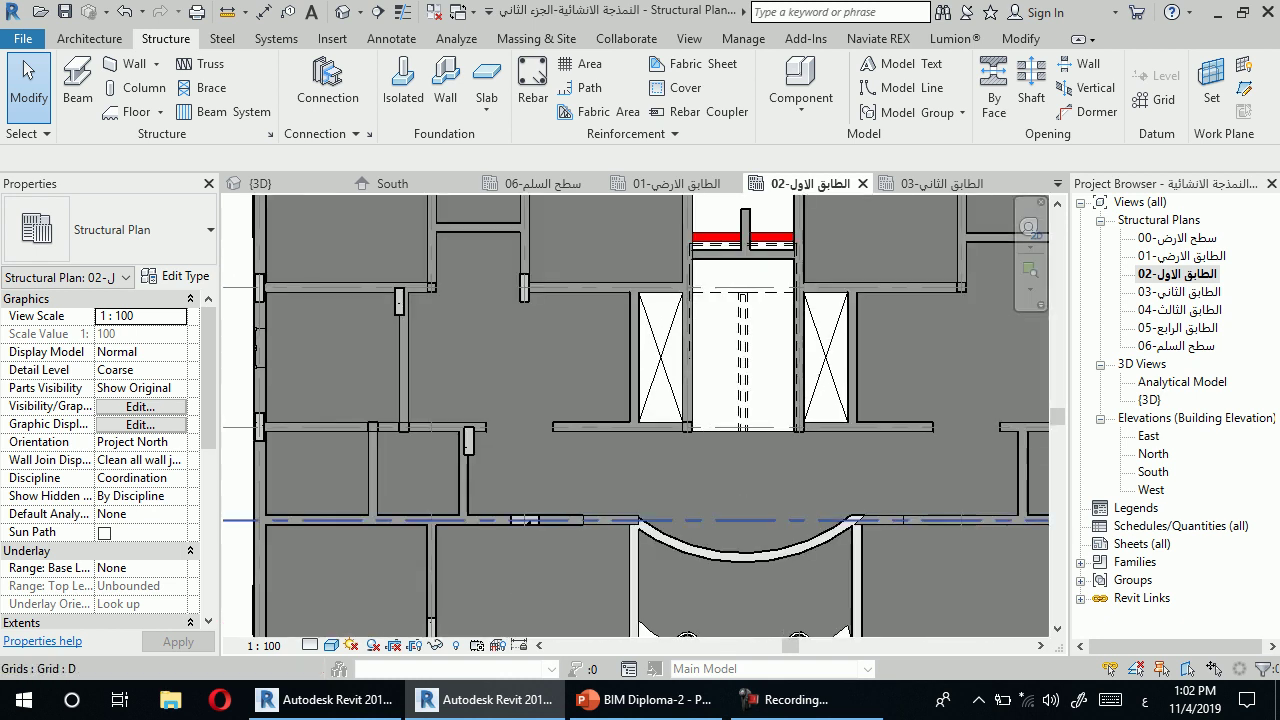
pyautogui.scroll(-3, 527, 521)
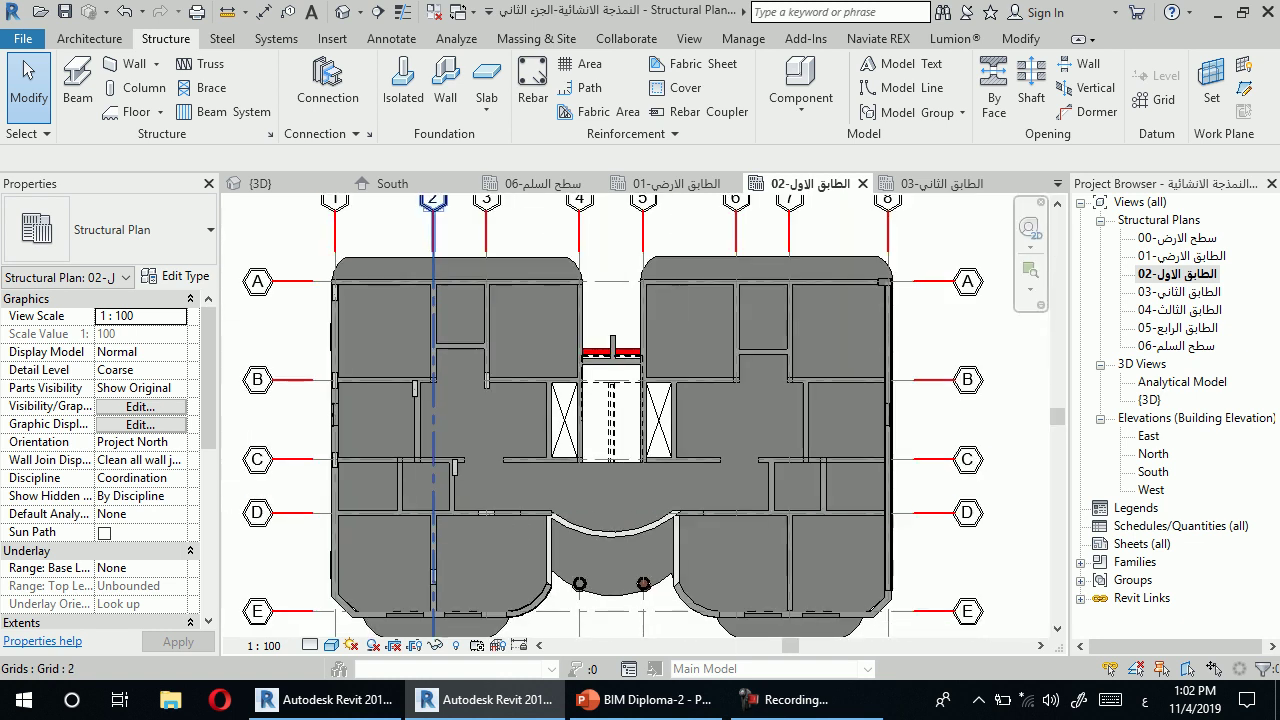
pyautogui.scroll(3, 527, 521)
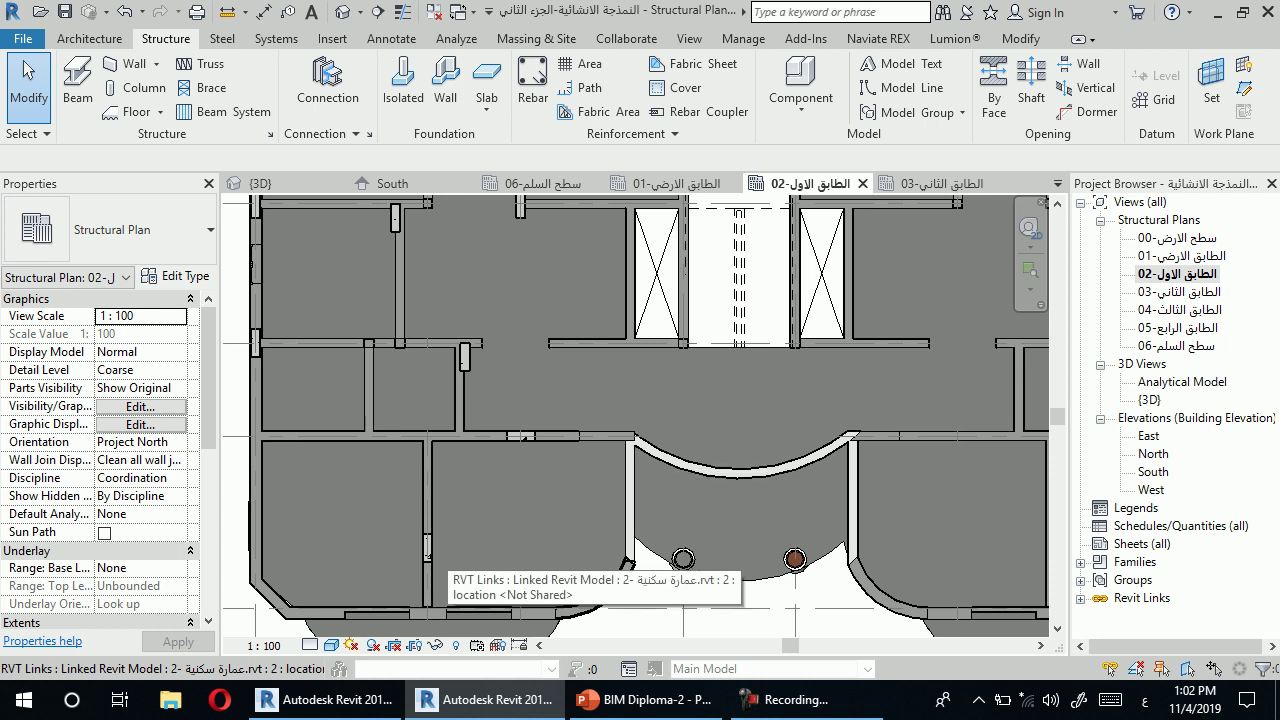
pyautogui.scroll(-1, 425, 560)
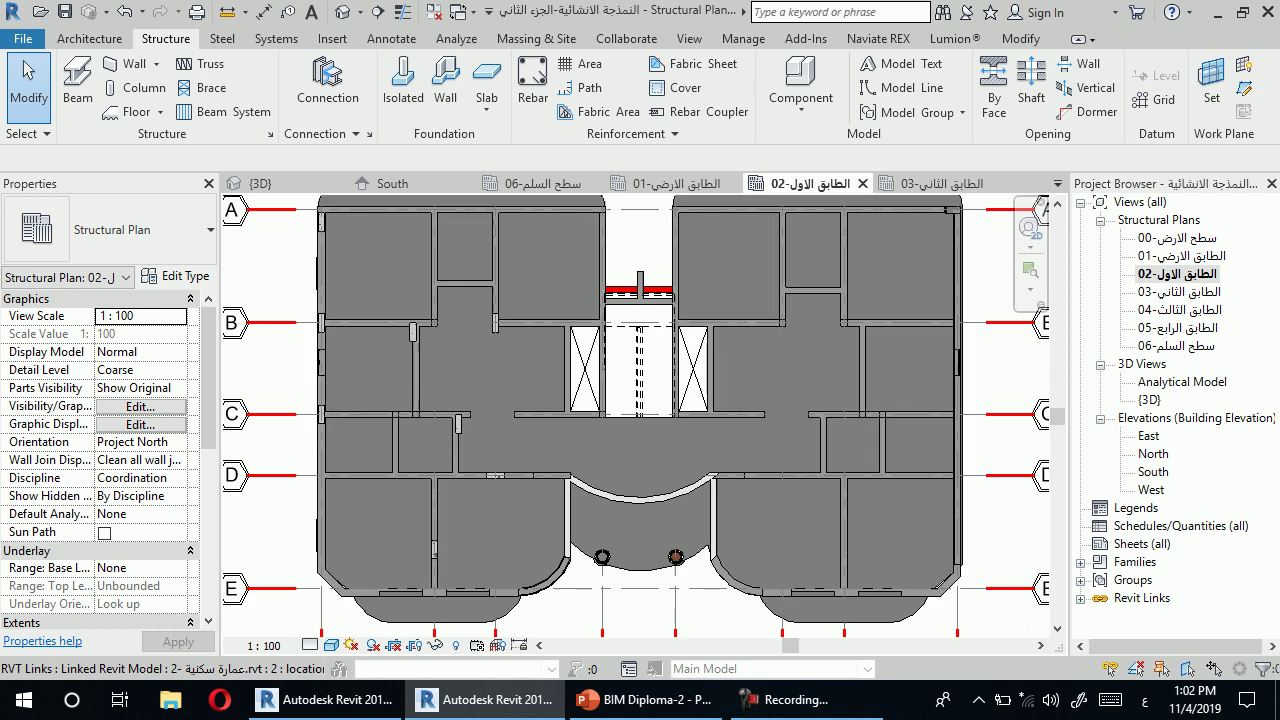
pyautogui.scroll(-1, 425, 560)
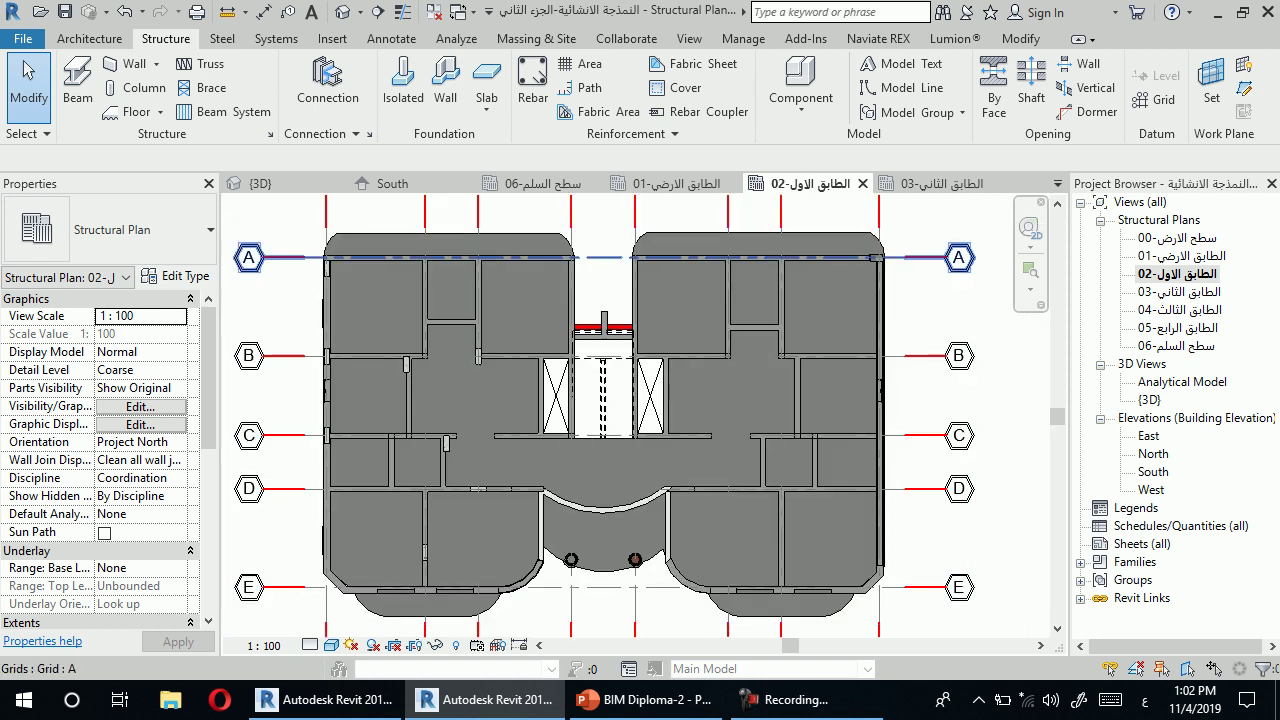
pyautogui.scroll(1, 490, 260)
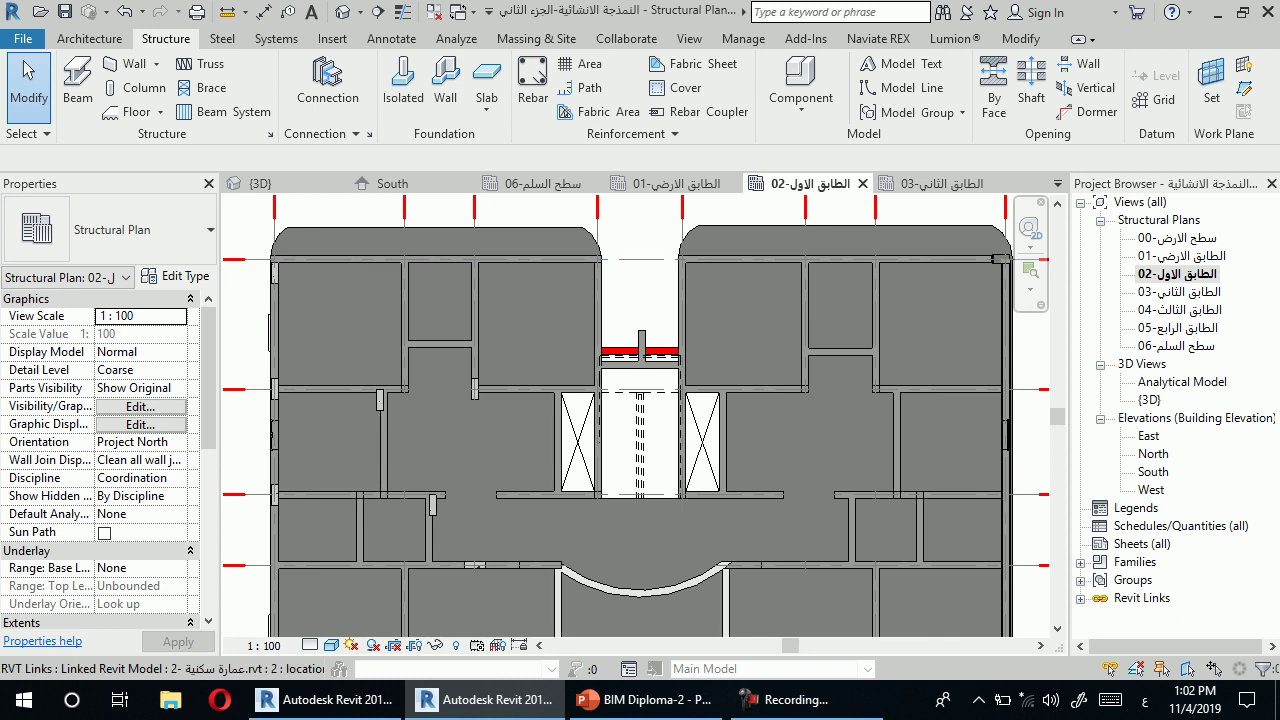
pyautogui.scroll(-3, 440, 270)
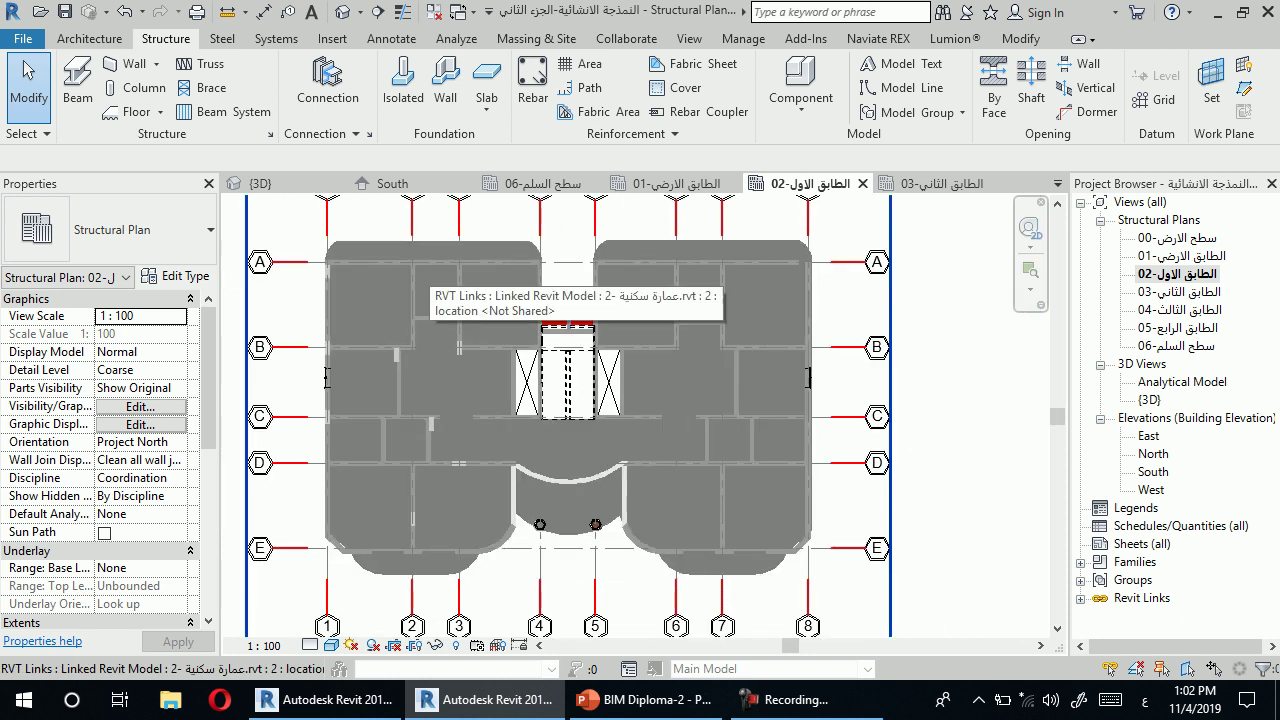
pyautogui.scroll(2, 437, 266)
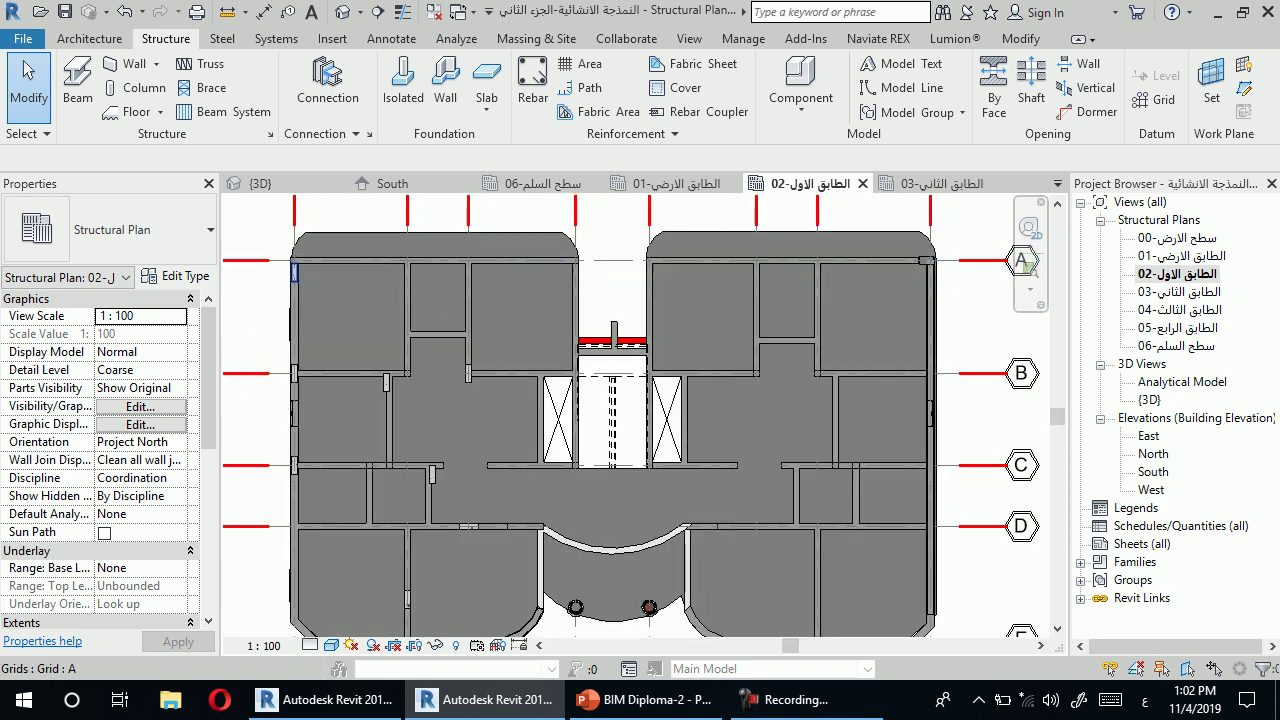
# Select the existing concrete column, start a same-type column with CS, then cancel it.
pyautogui.click(386, 382)
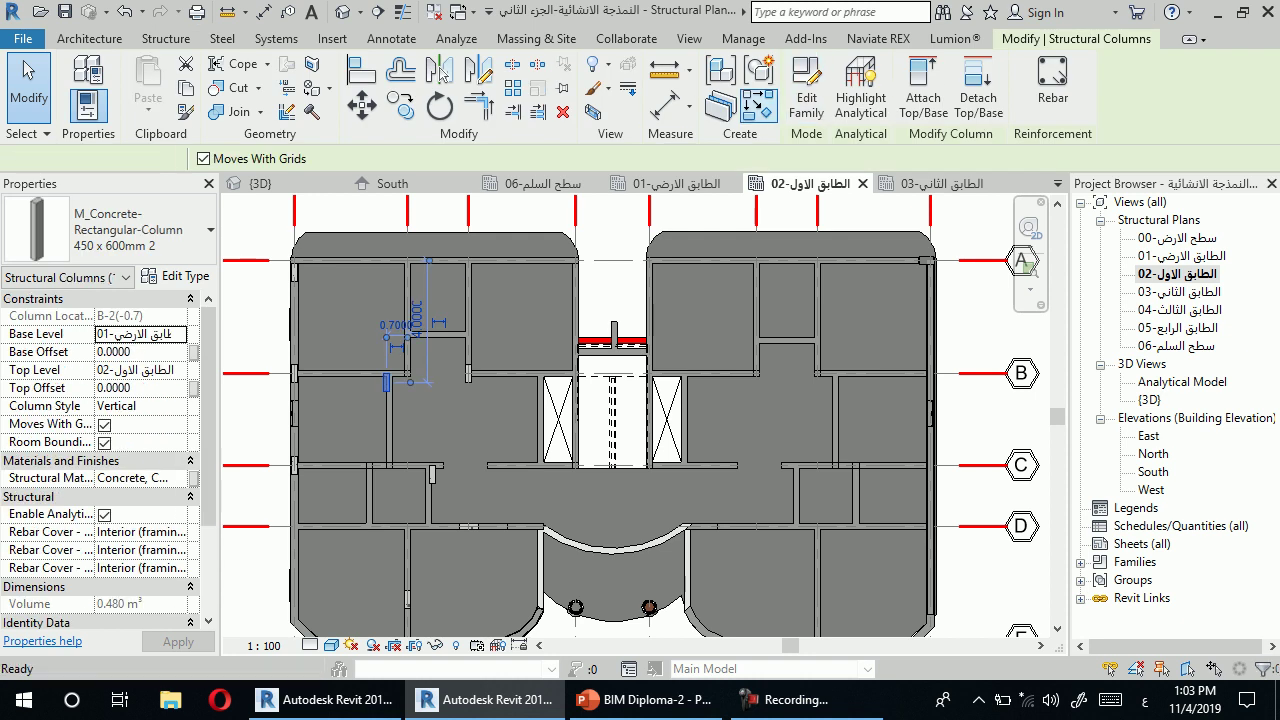
pyautogui.press('c')
pyautogui.press('s')
pyautogui.scroll(3, 458, 272)
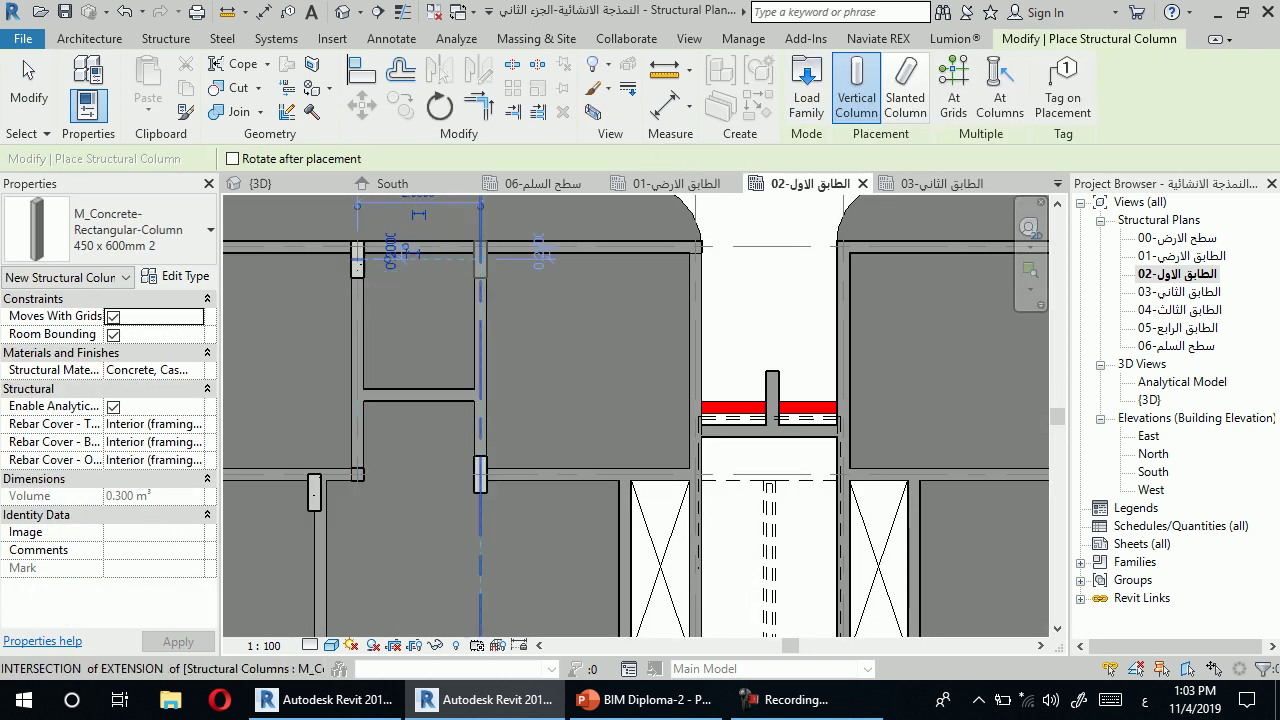
pyautogui.scroll(-3, 390, 252)
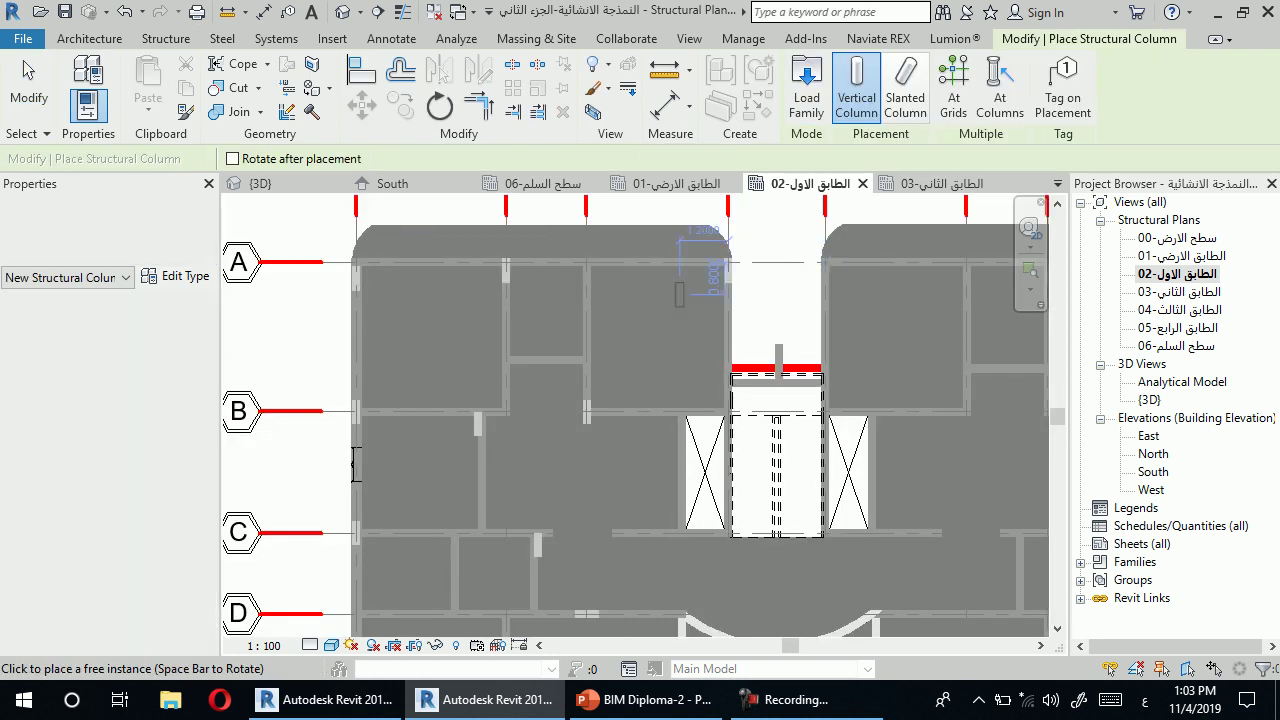
pyautogui.press('Escape')
pyautogui.press('Escape')
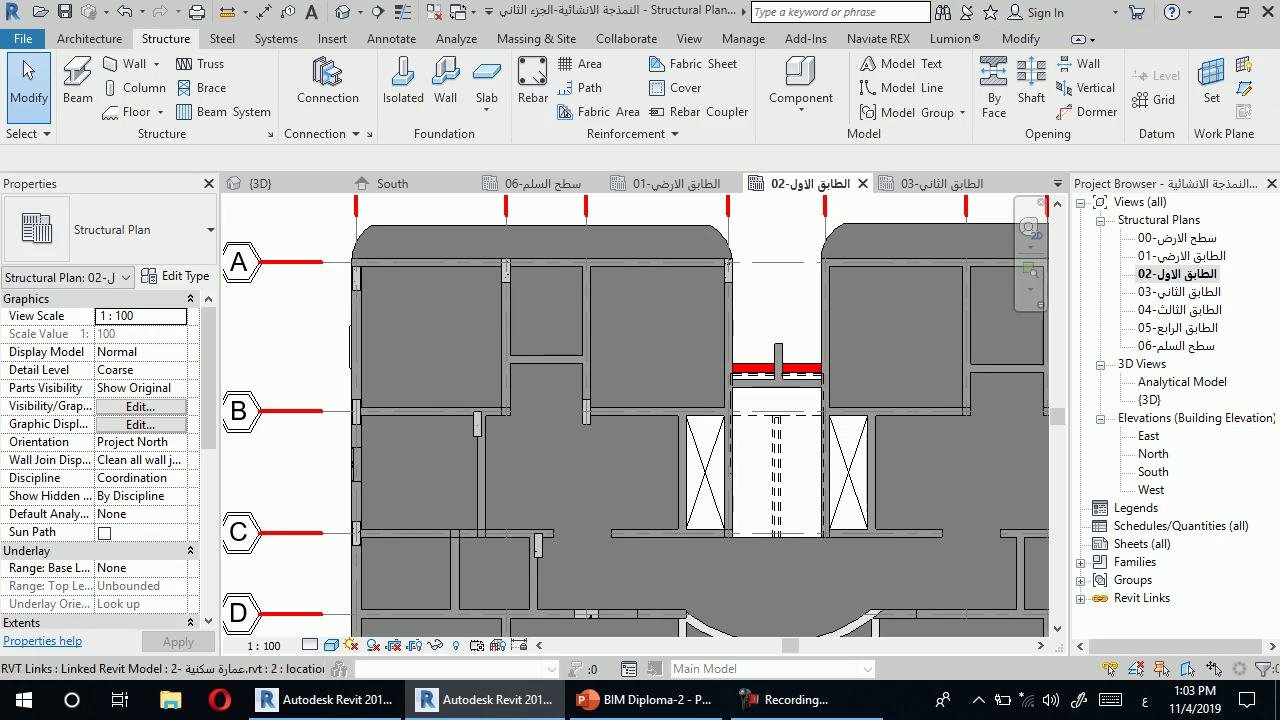
# Move the column at grid A/2 a short way down along grid 2.
pyautogui.click(506, 270)
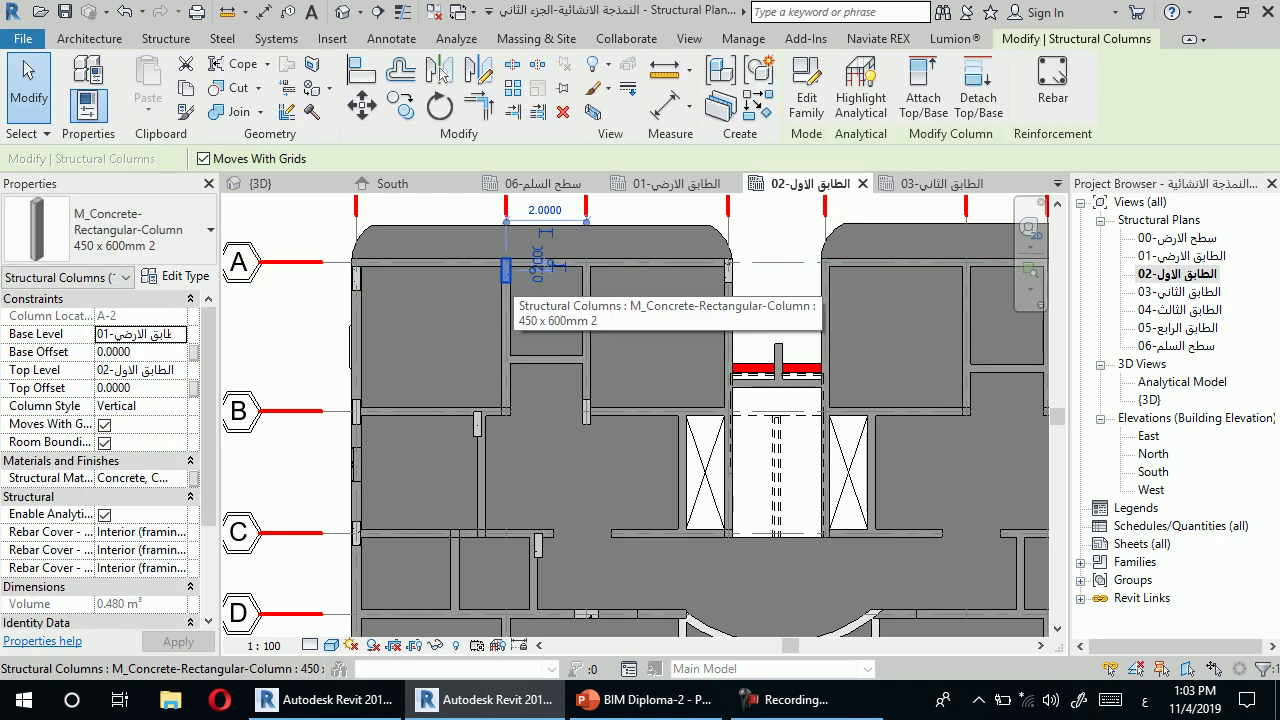
pyautogui.moveTo(506, 270); pyautogui.dragTo(506, 305)
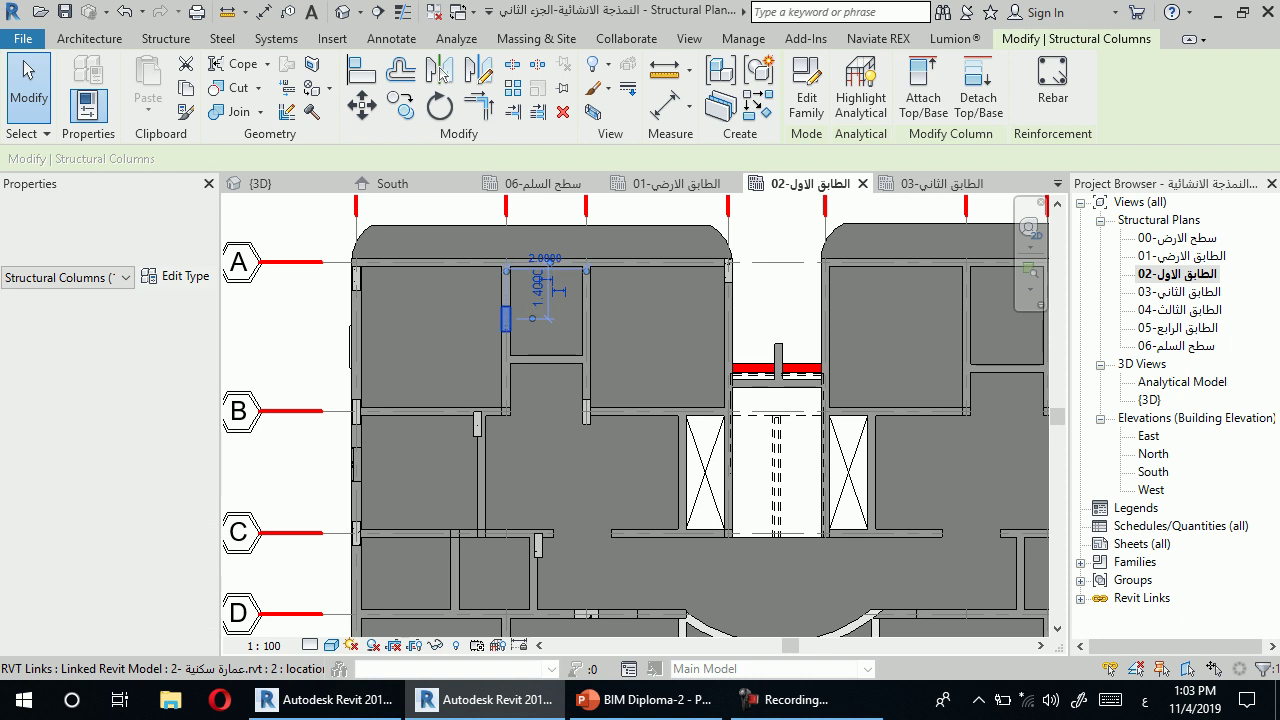
pyautogui.press('Escape')
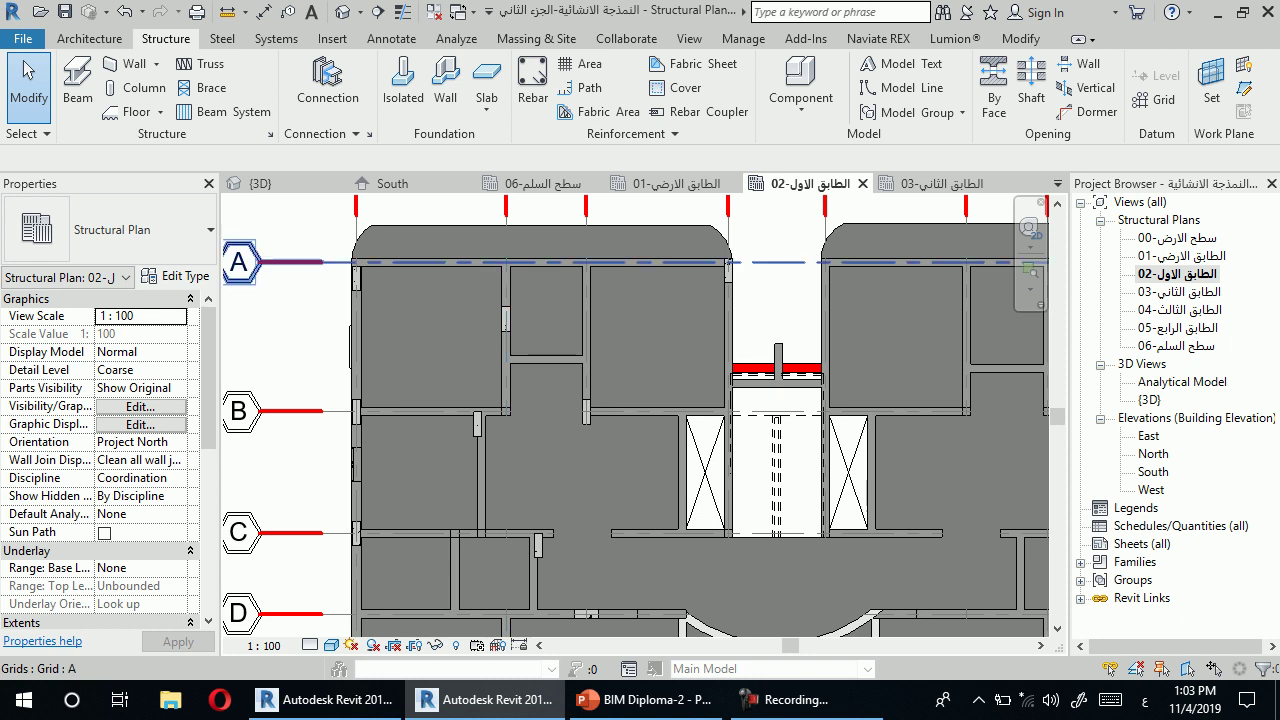
pyautogui.scroll(-1, 360, 395)
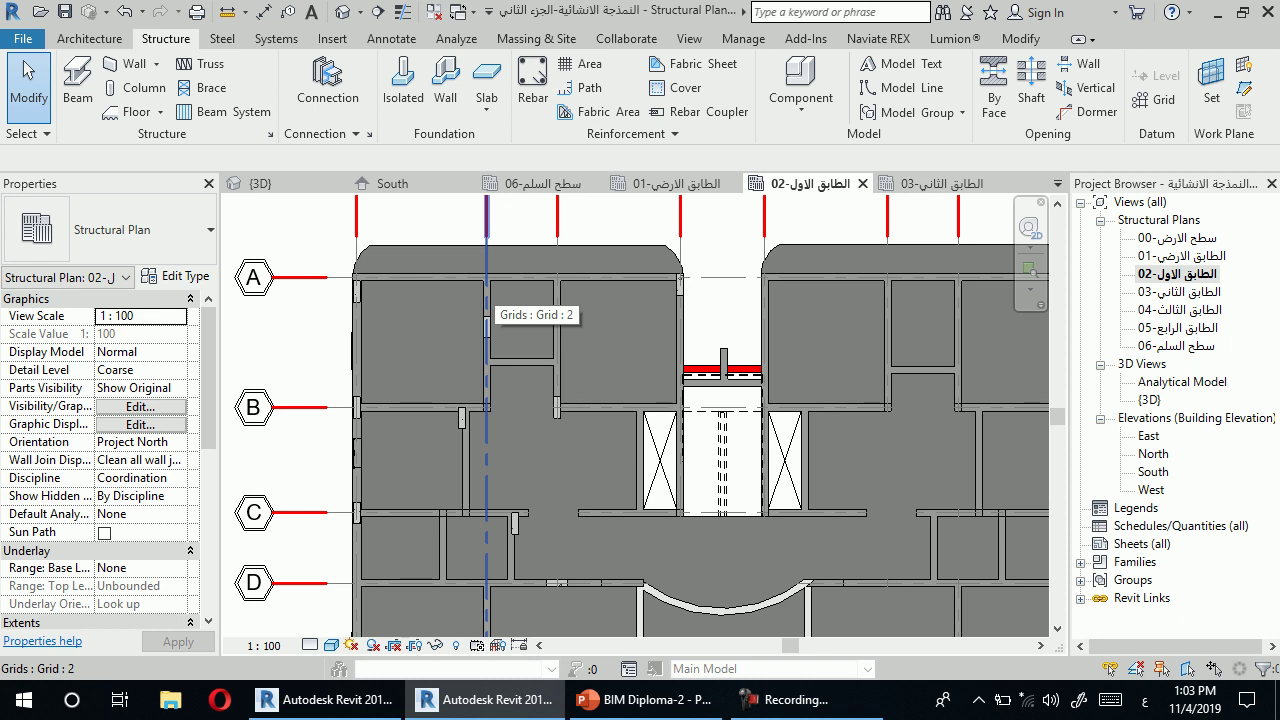
pyautogui.scroll(-2, 400, 290)
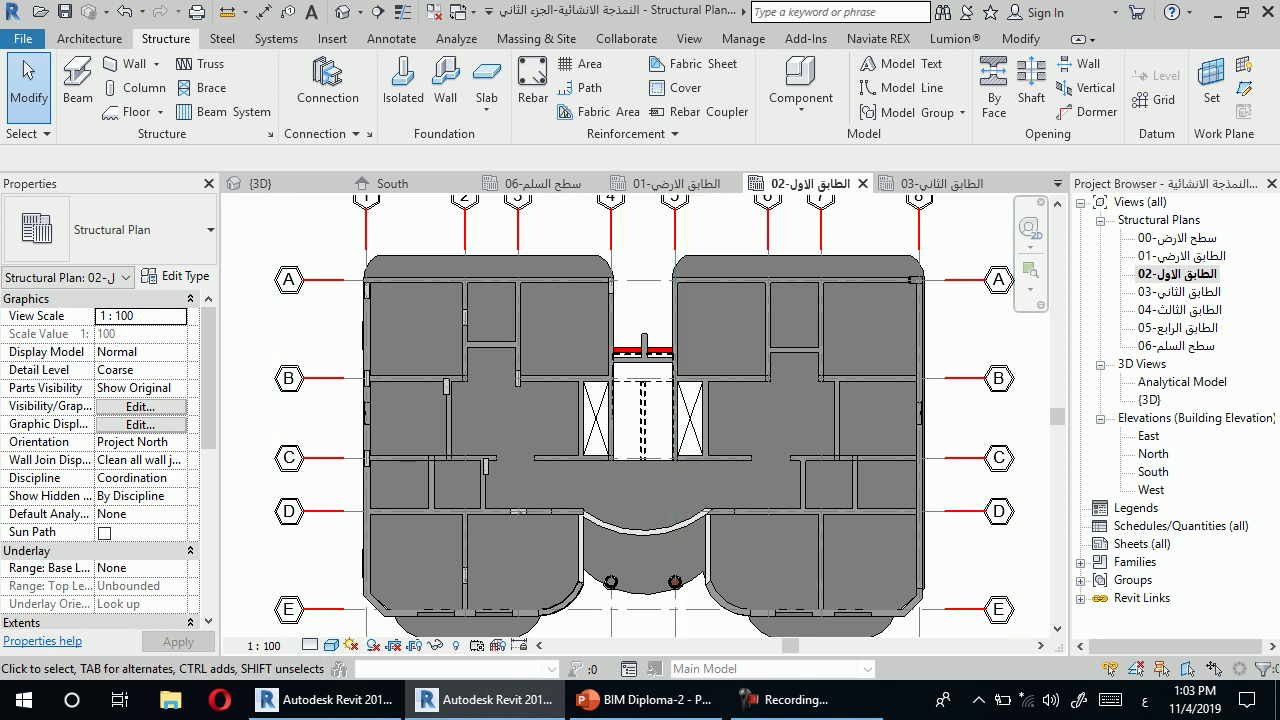
pyautogui.scroll(2, 367, 290)
# Select the upper-left corner column at A–1 to check it, then release it.
pyautogui.click(366, 290)
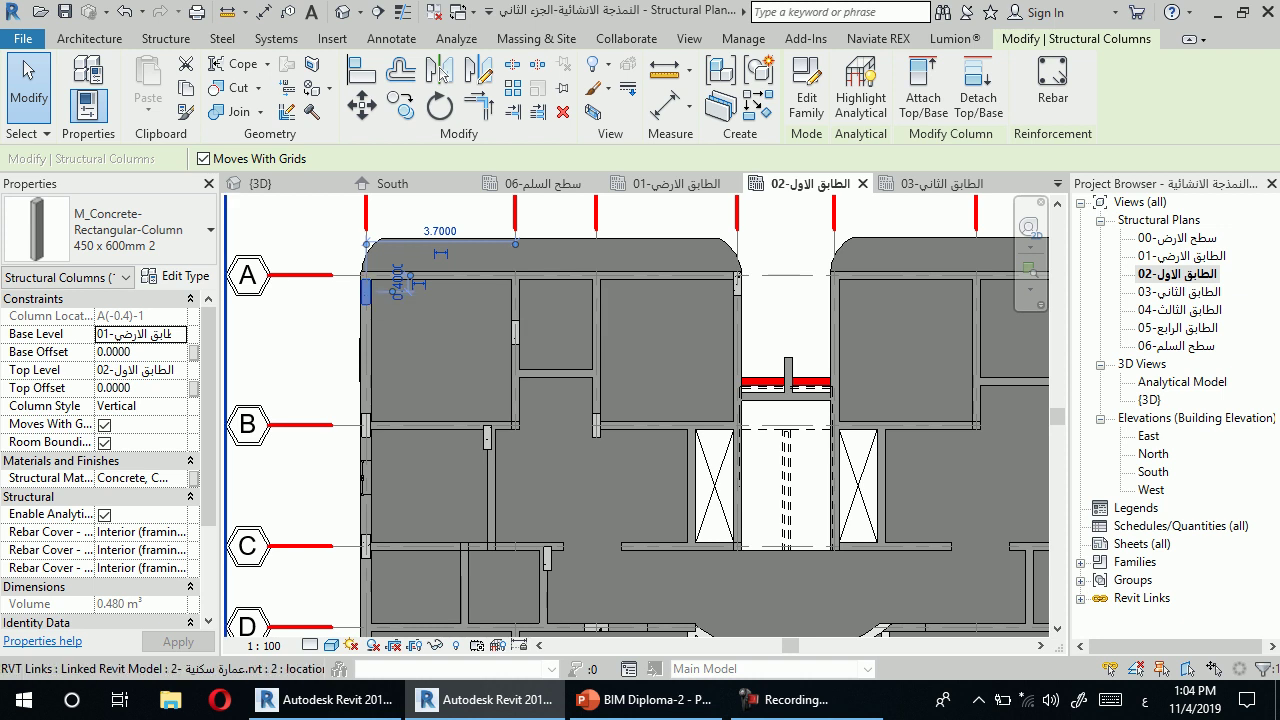
pyautogui.press('Escape')
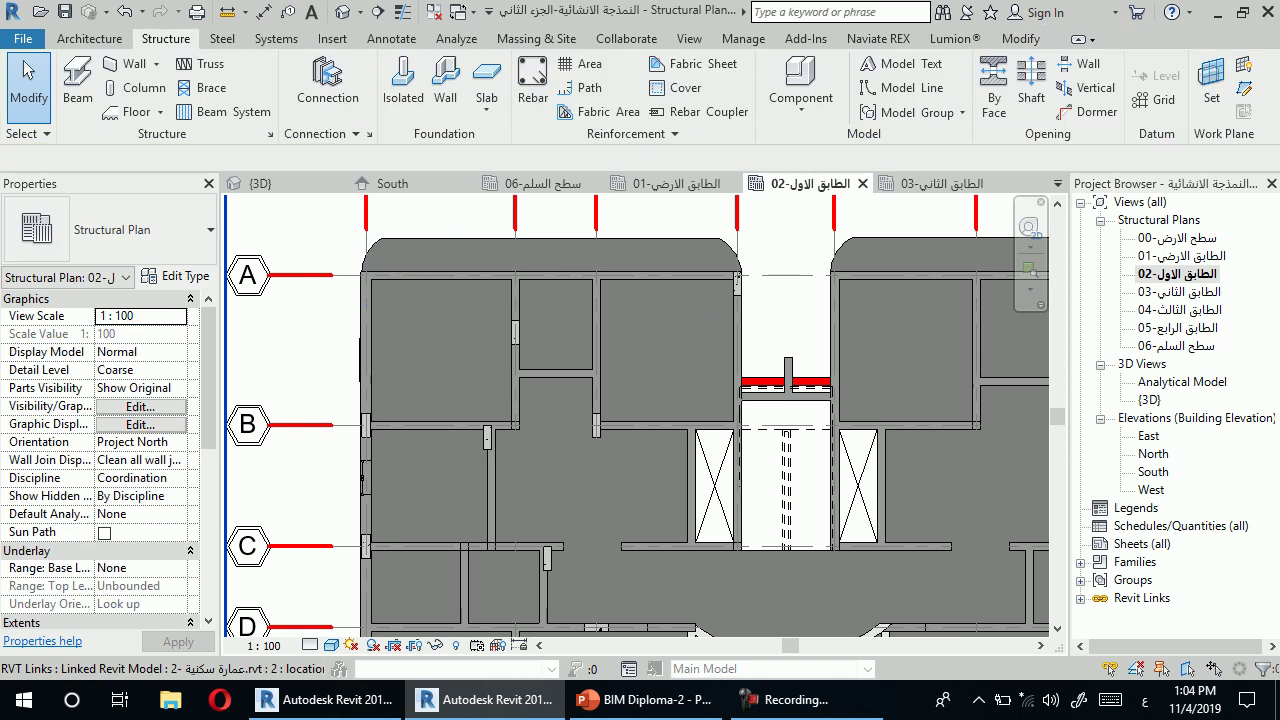
pyautogui.scroll(2, 310, 200)
pyautogui.scroll(-2, 543, 381)
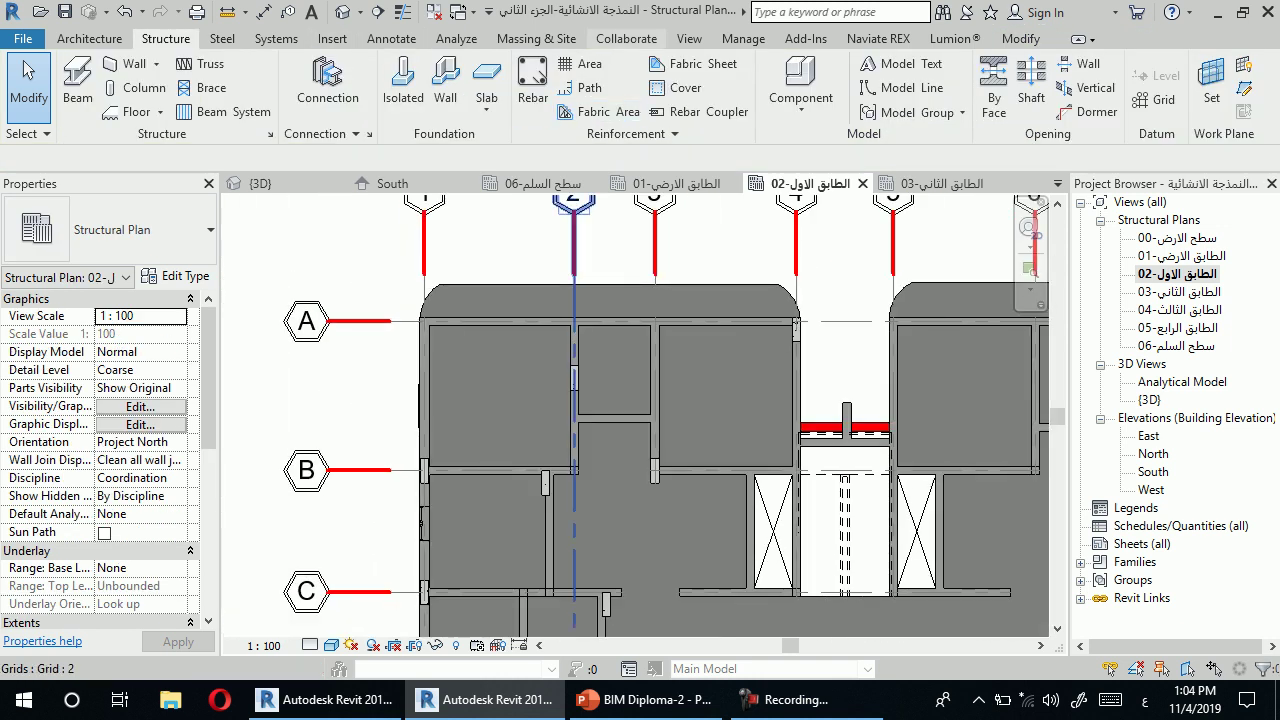
# Show the Annotate tools and dismiss the save reminder.
pyautogui.click(391, 38)
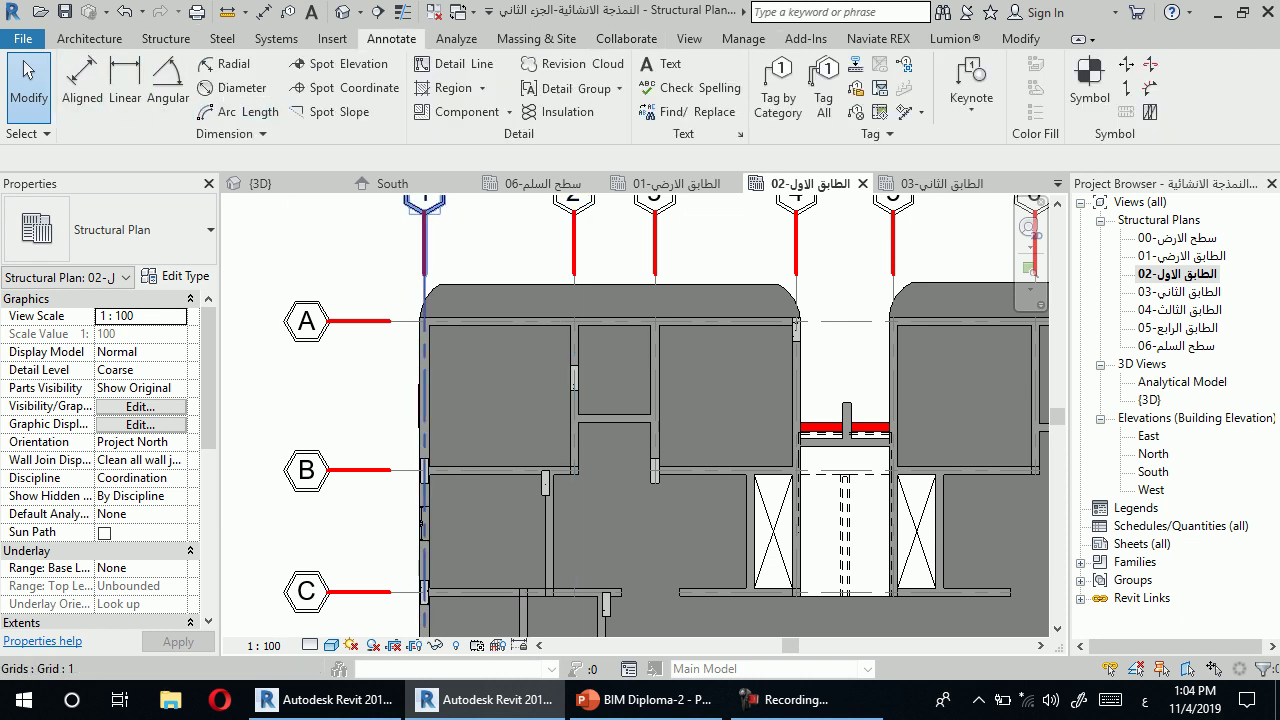
pyautogui.click(424, 568)
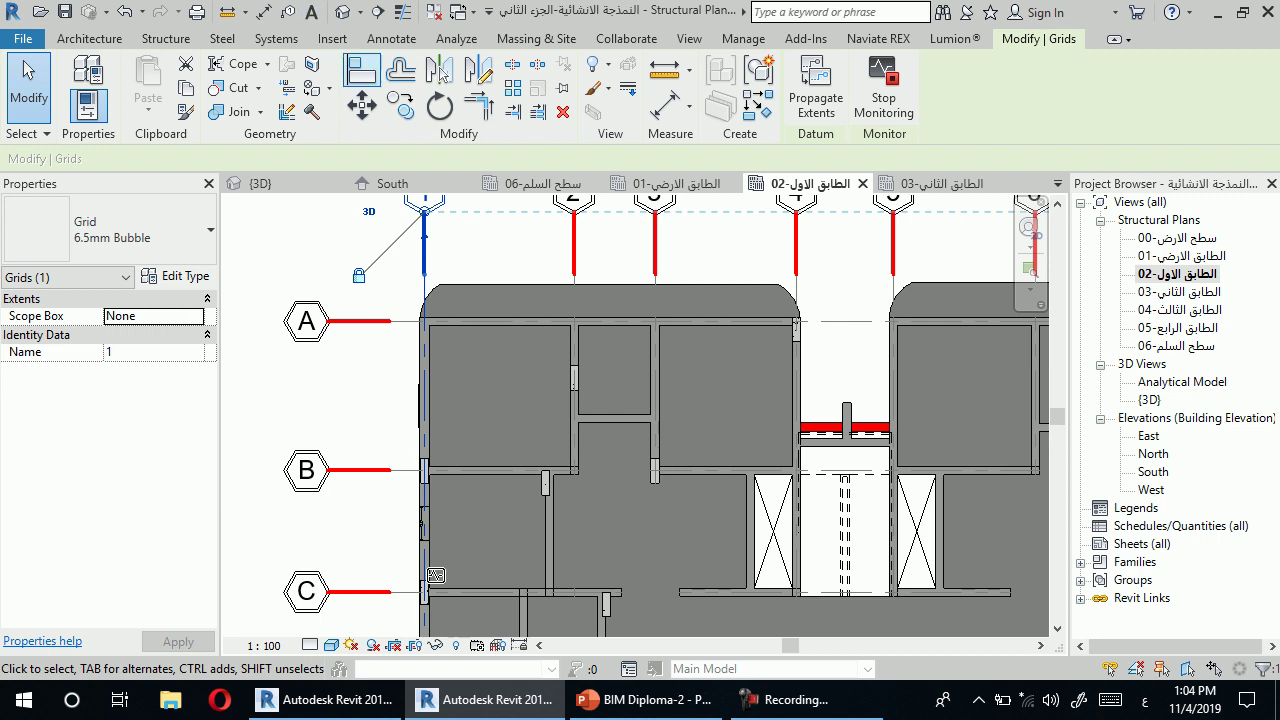
pyautogui.click(391, 38)
pyautogui.click(545, 295)
# Place aligned 3.7 dimensions between grids 1–2 and grids A–B.
pyautogui.click(82, 85)
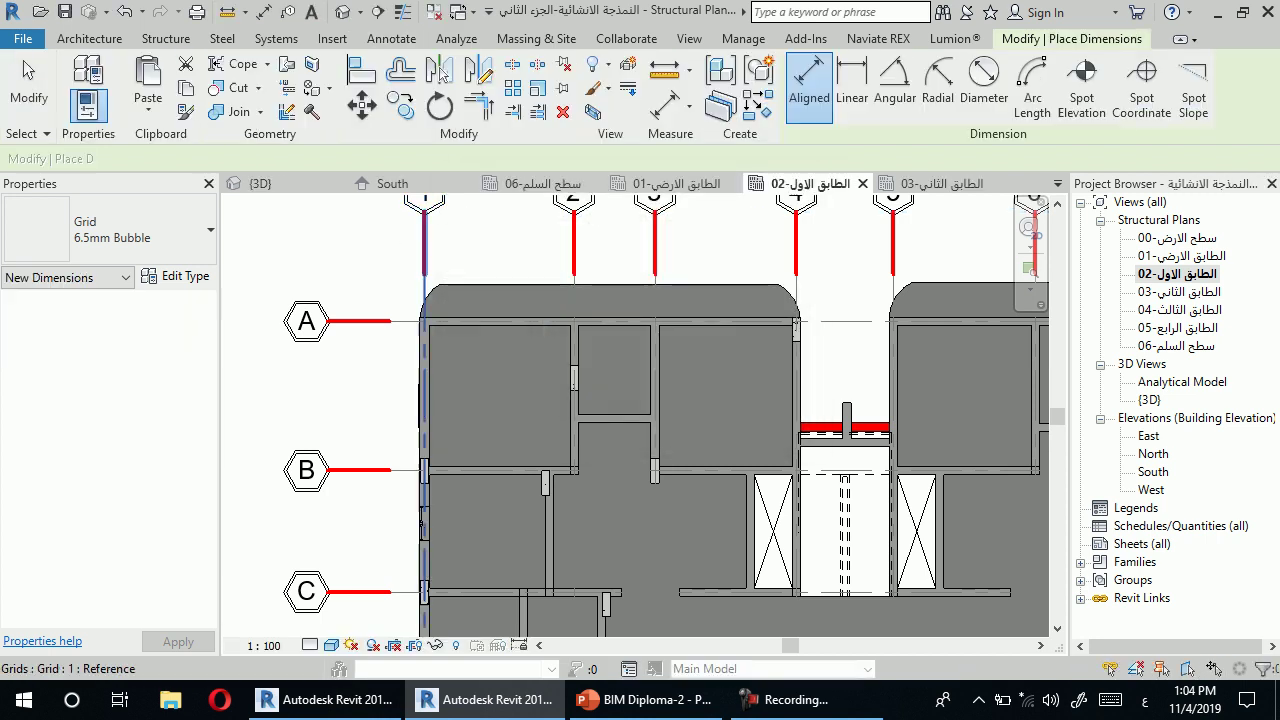
pyautogui.click(424, 245)
pyautogui.click(573, 250)
pyautogui.click(530, 259)
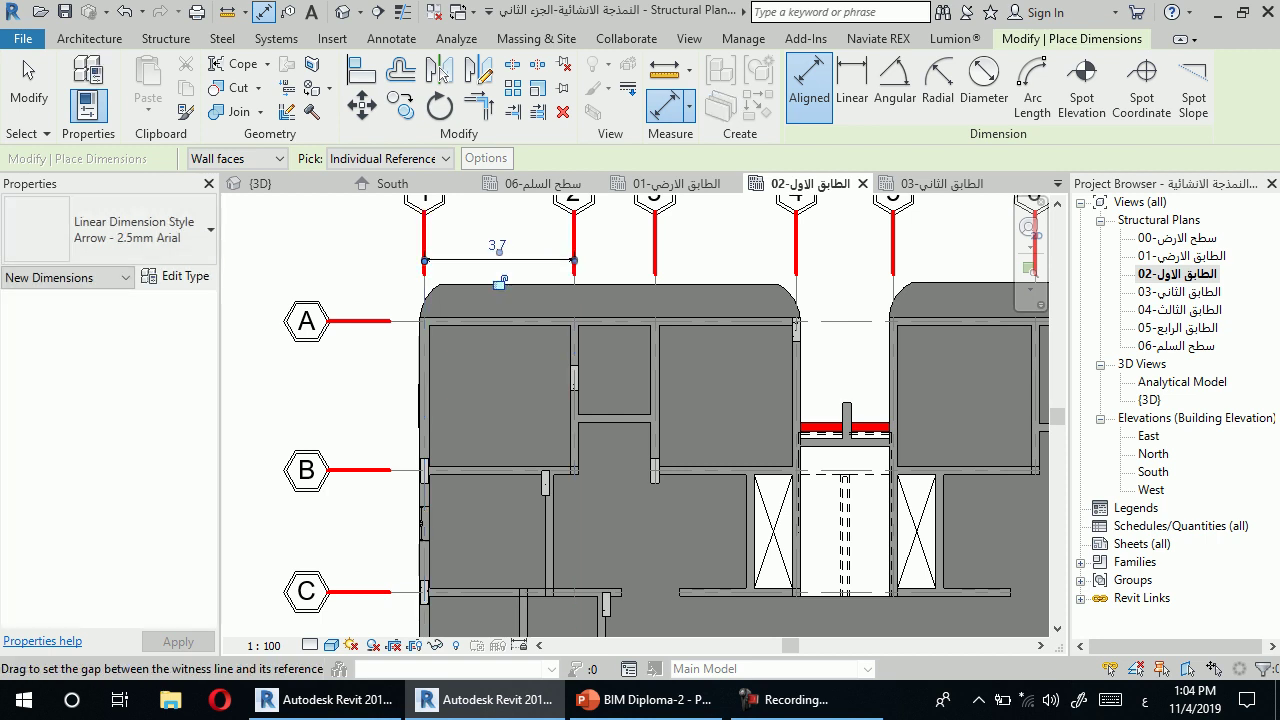
pyautogui.click(363, 321)
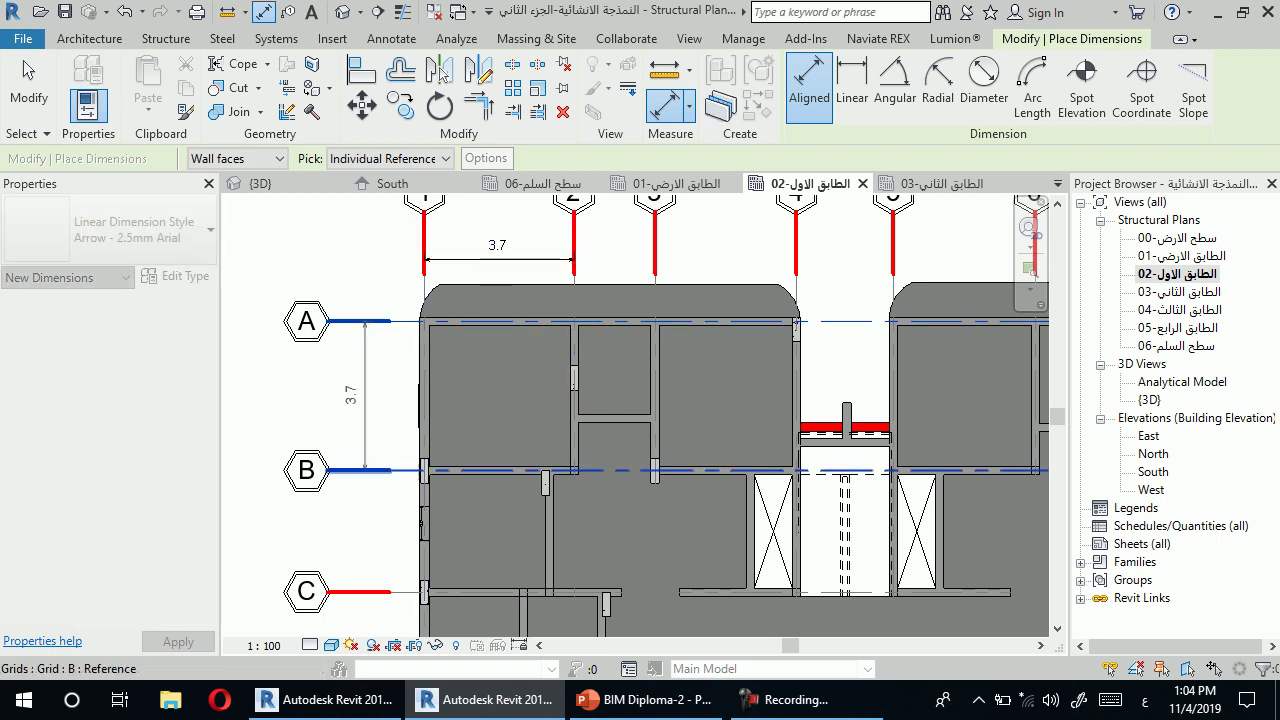
pyautogui.click(365, 470)
pyautogui.click(365, 396)
# Place a 3.7 aligned dimension between grids D and E beside the plan.
pyautogui.scroll(-1, 334, 298)
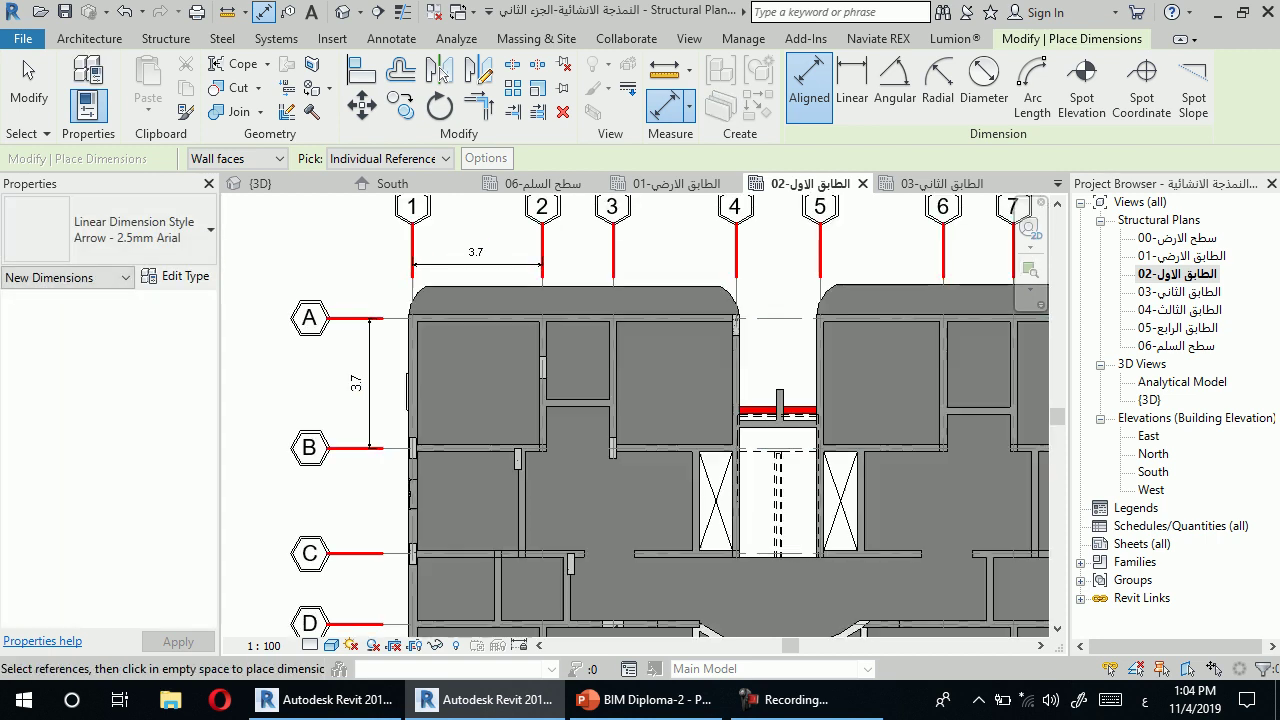
pyautogui.scroll(-1, 476, 300)
pyautogui.scroll(1, 476, 300)
pyautogui.scroll(1, 476, 300)
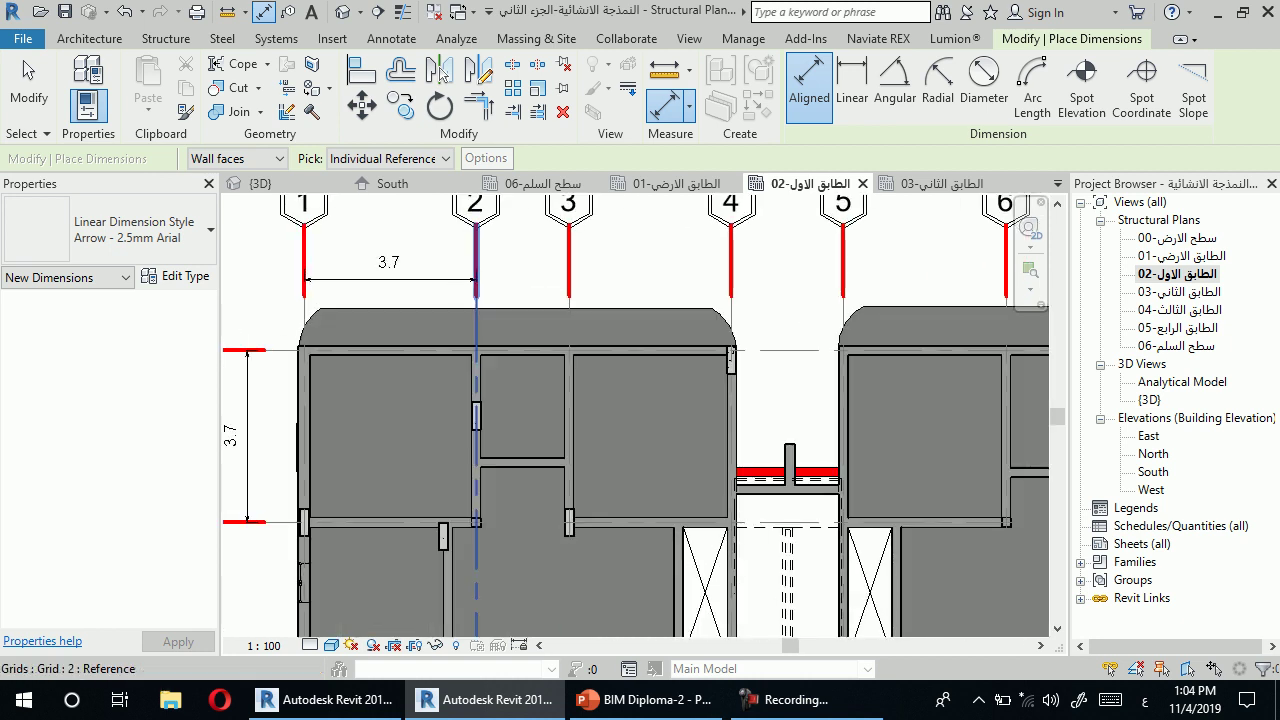
pyautogui.click(479, 261)
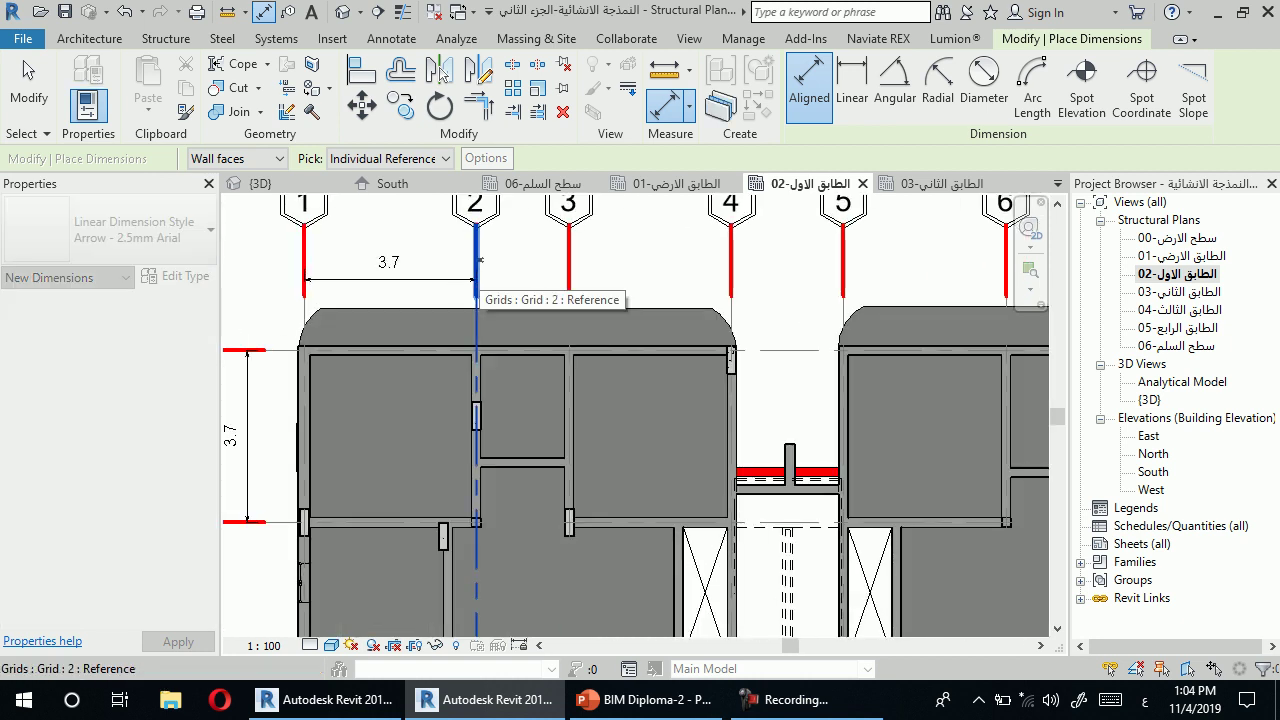
pyautogui.scroll(-2, 479, 261)
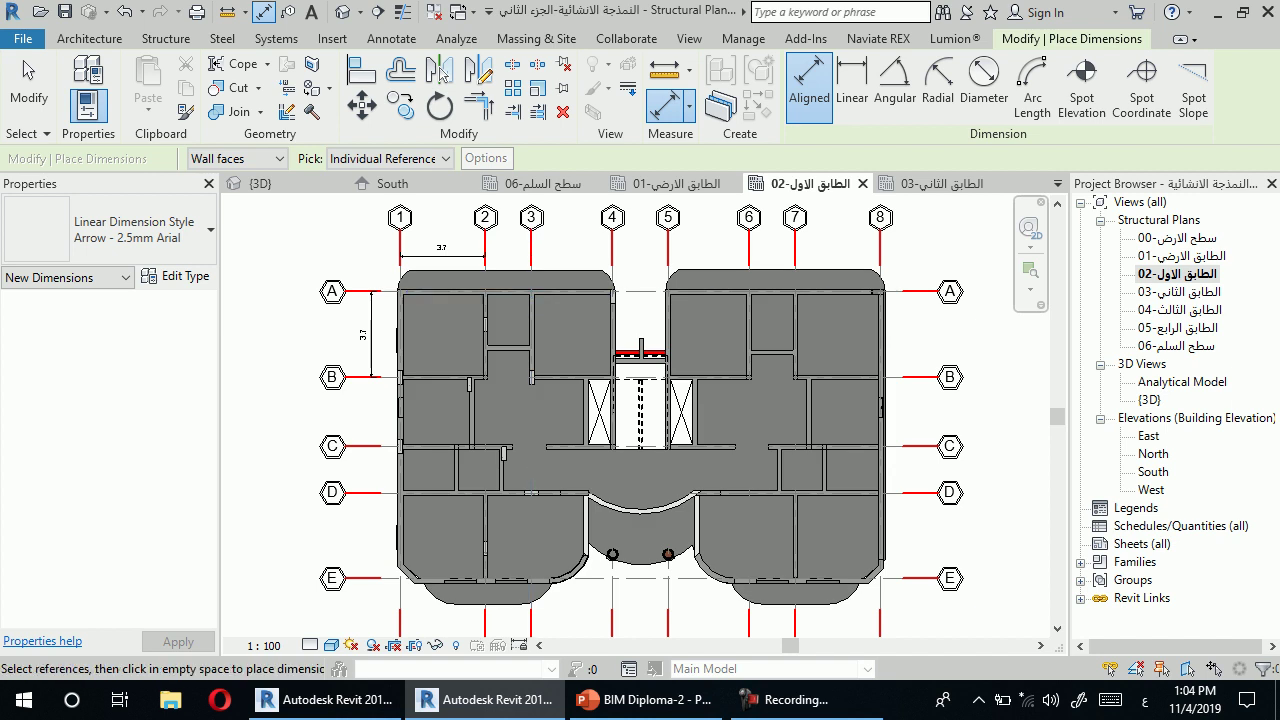
pyautogui.scroll(2, 399, 537)
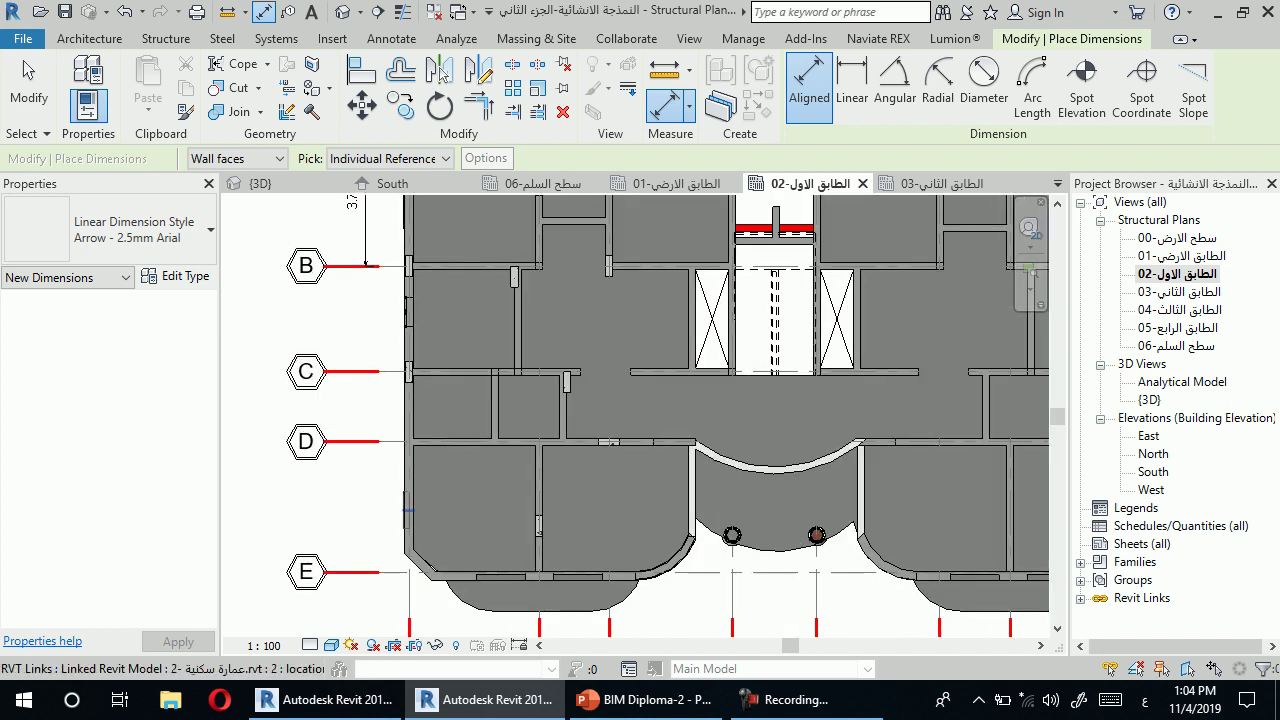
pyautogui.click(364, 441)
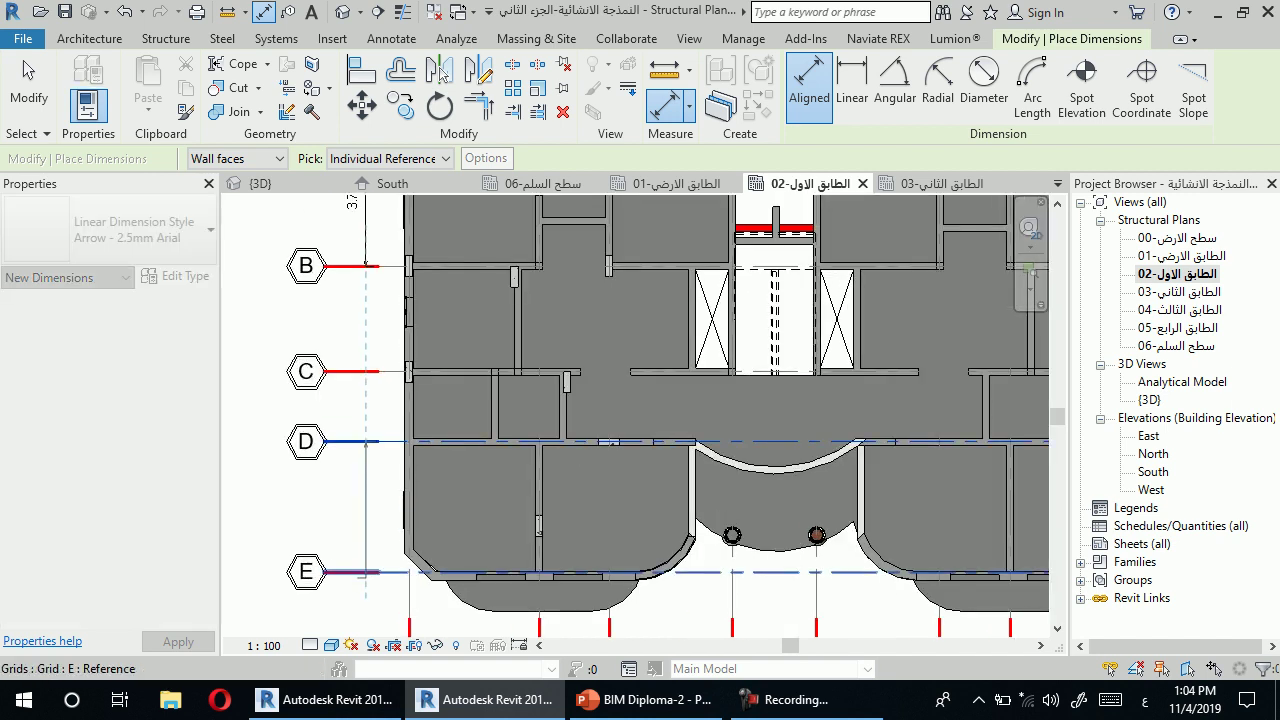
pyautogui.click(366, 572)
pyautogui.click(367, 505)
# Add a 3.7 dimension between grids 1 and 2 and exit dimensioning.
pyautogui.scroll(-2, 374, 392)
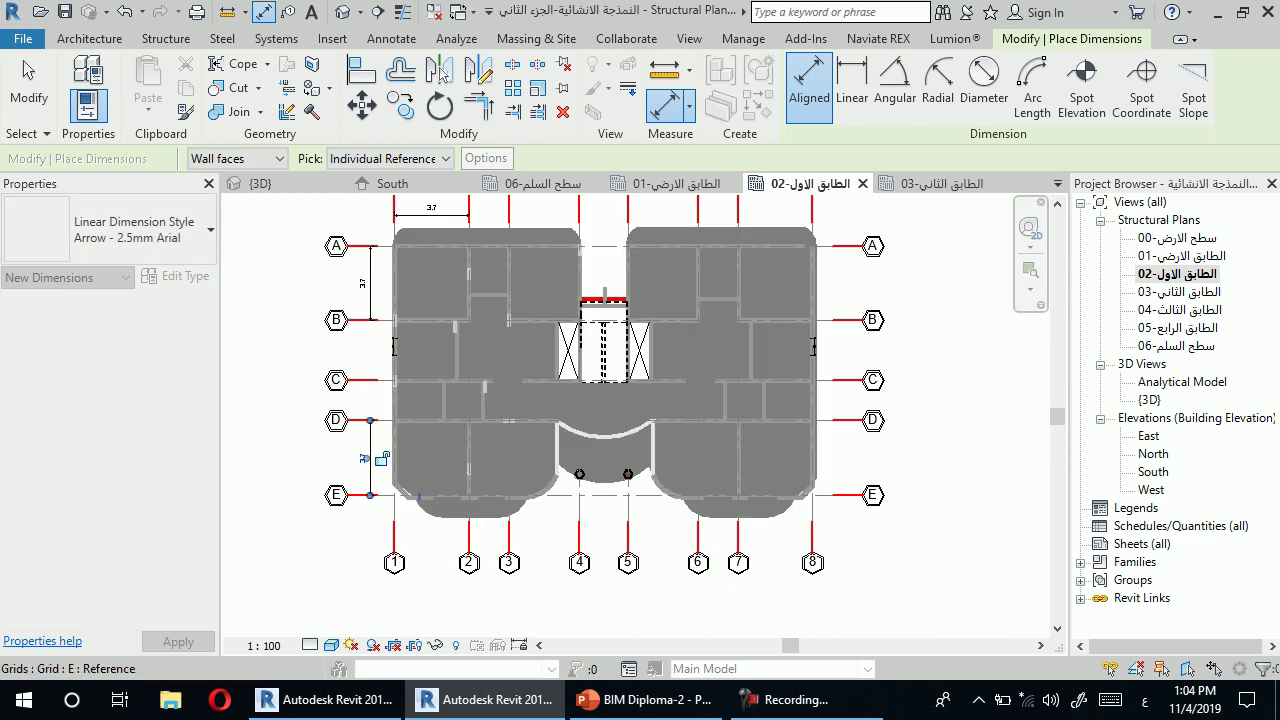
pyautogui.click(469, 532)
pyautogui.scroll(1, 447, 548)
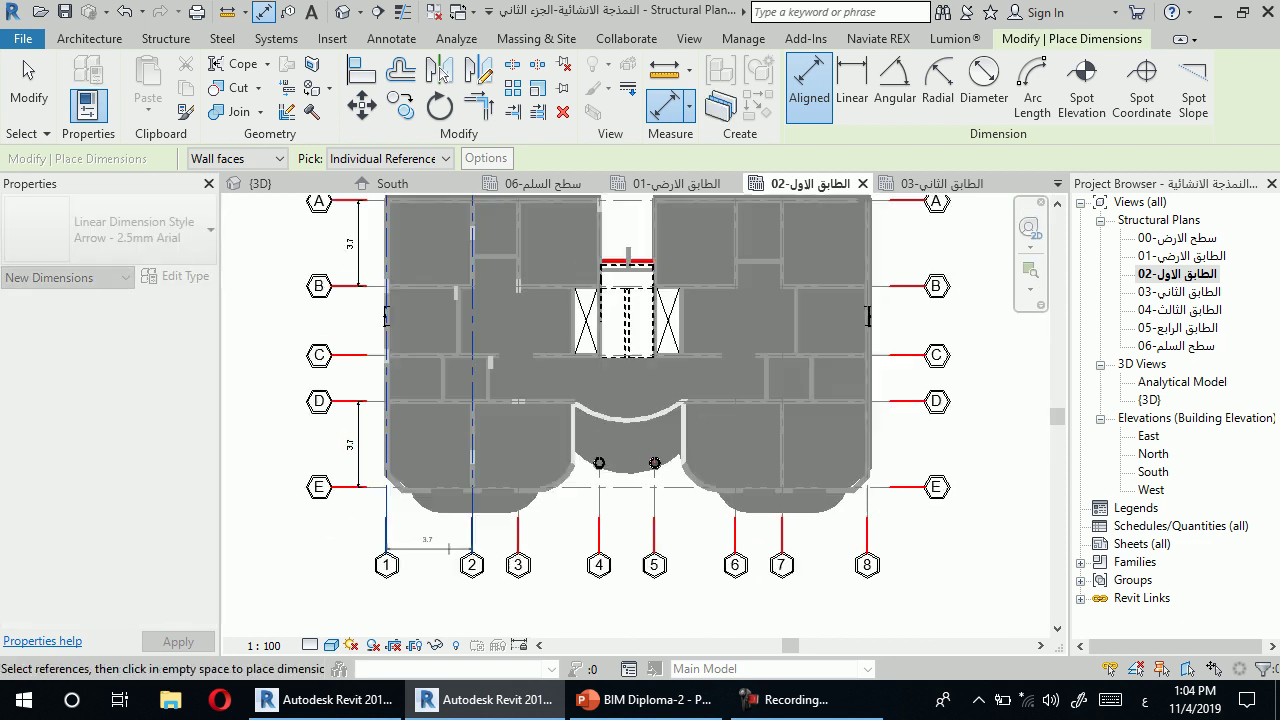
pyautogui.scroll(1, 447, 548)
pyautogui.click(447, 548)
pyautogui.scroll(-2, 440, 570)
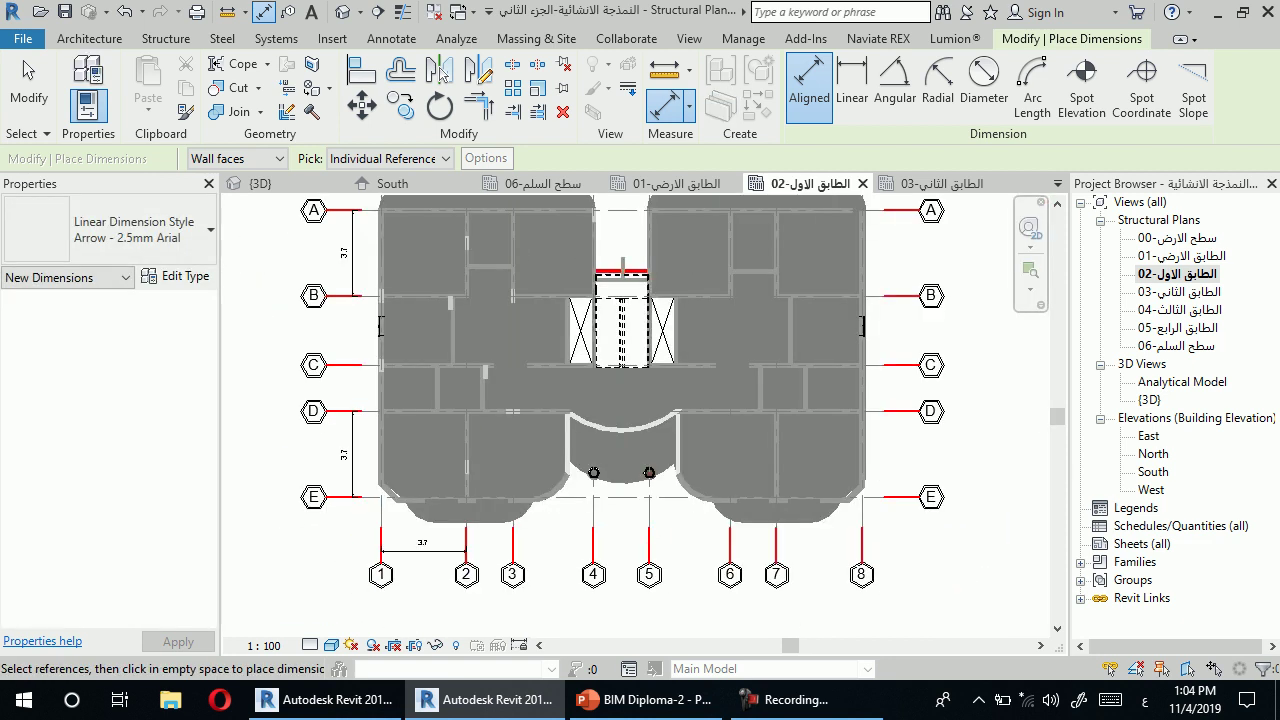
pyautogui.scroll(2, 393, 420)
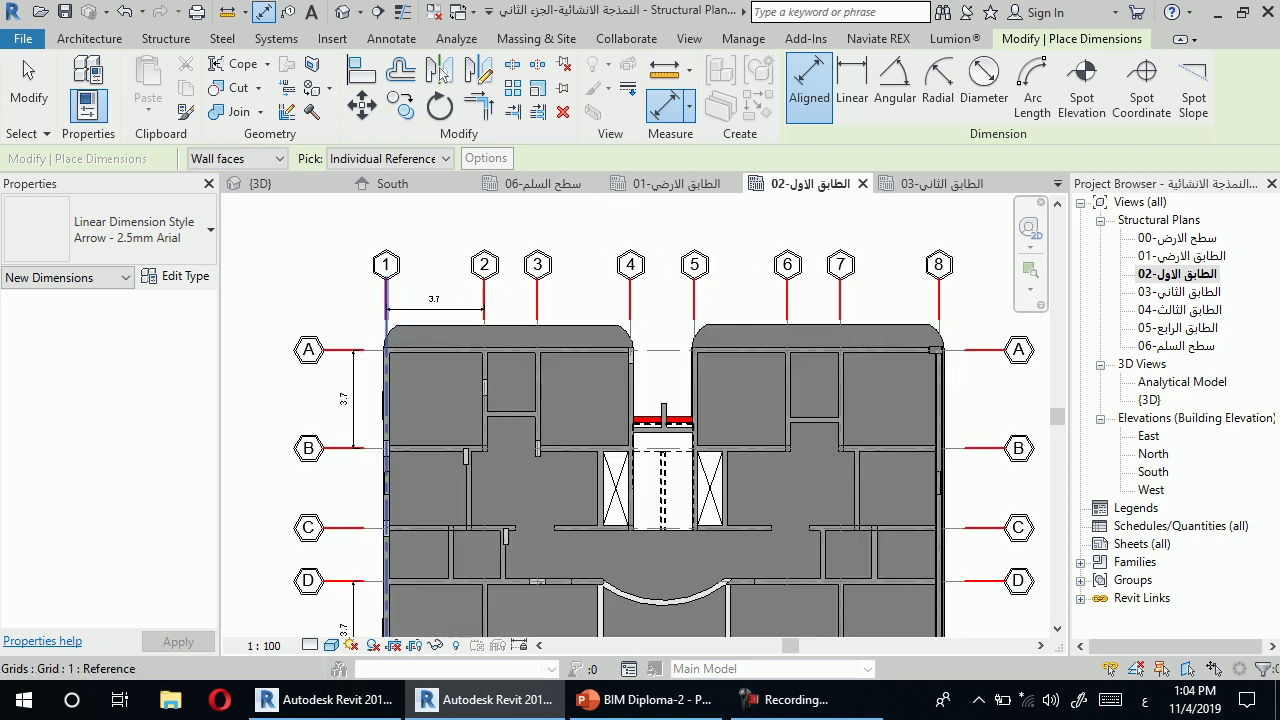
pyautogui.scroll(1, 385, 545)
pyautogui.press('Escape')
pyautogui.press('Escape')
pyautogui.scroll(2, 384, 374)
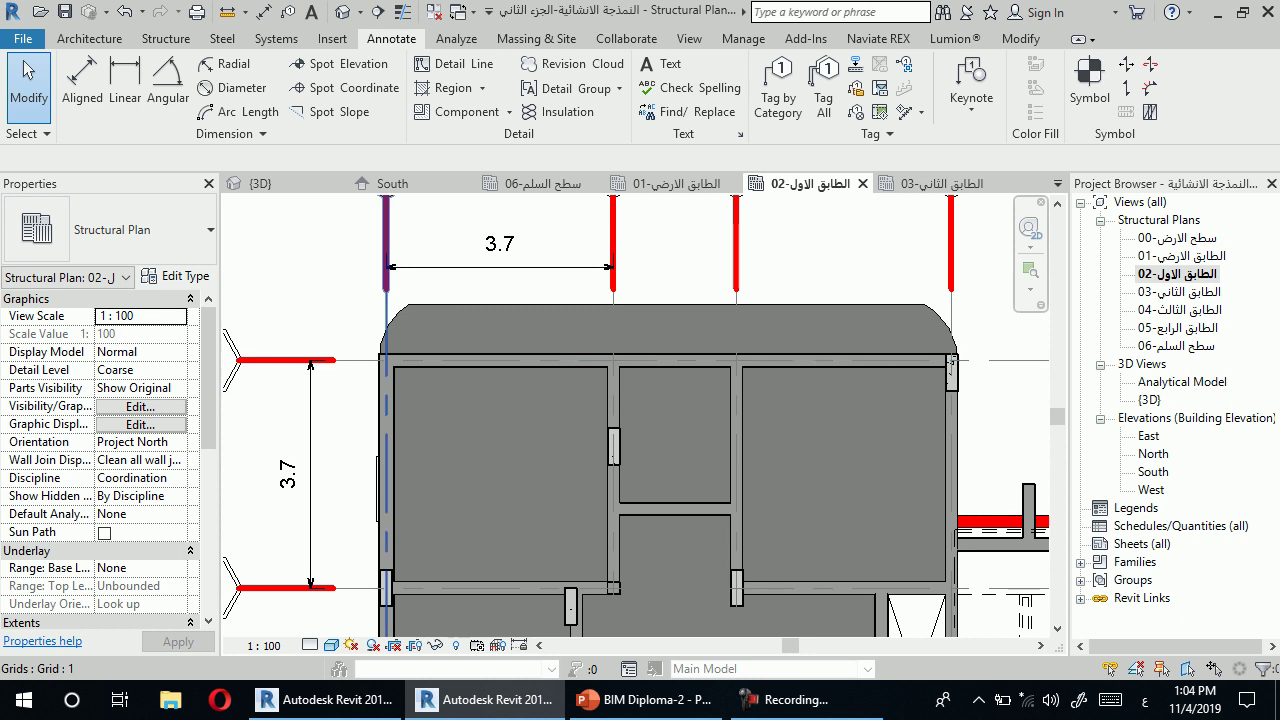
pyautogui.scroll(-1, 436, 270)
pyautogui.scroll(-1, 441, 268)
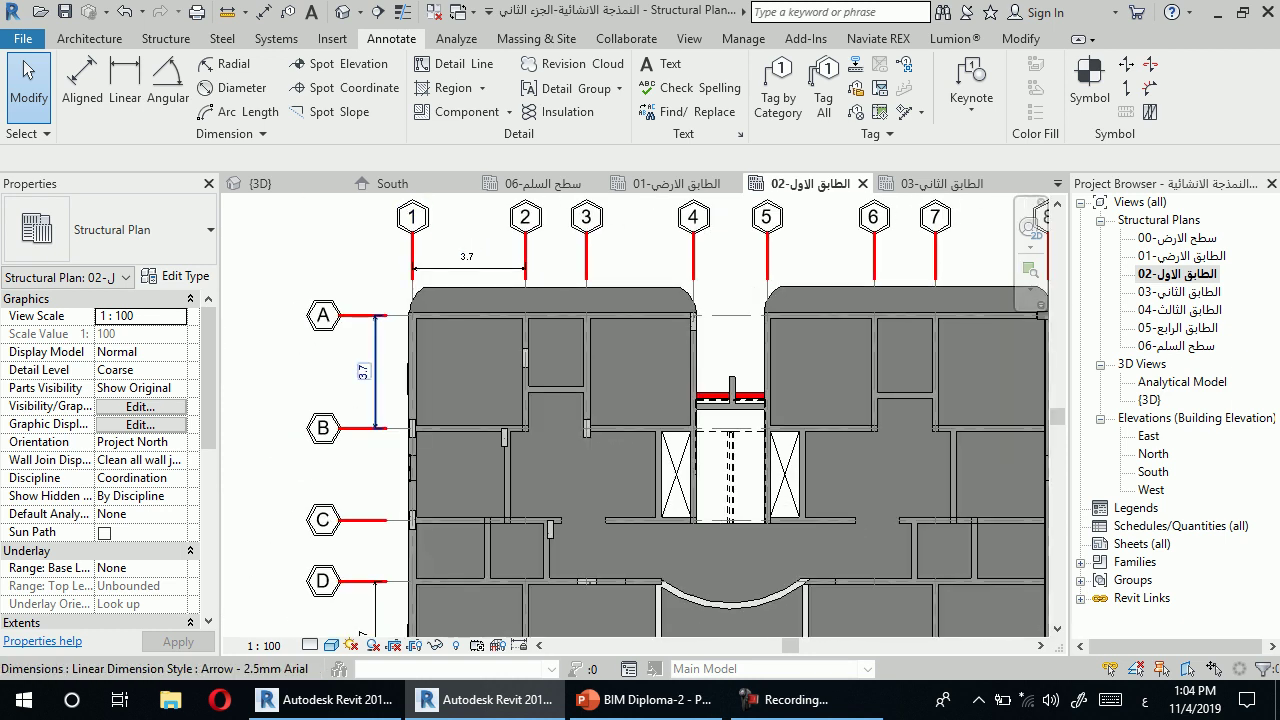
# Use DI to add a 3.0 aligned dimension from grid B to grid C, below the A–B dimension.
pyautogui.click(375, 395)
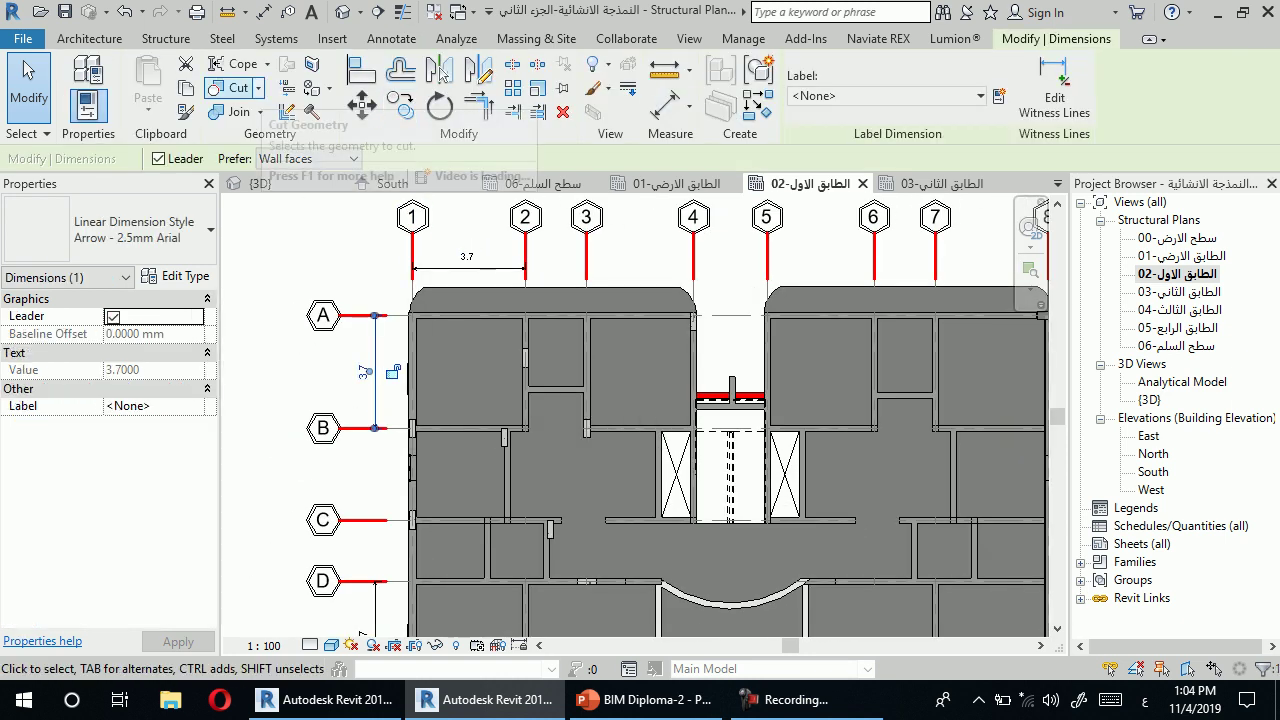
pyautogui.press('d')
pyautogui.press('i')
pyautogui.scroll(2, 412, 469)
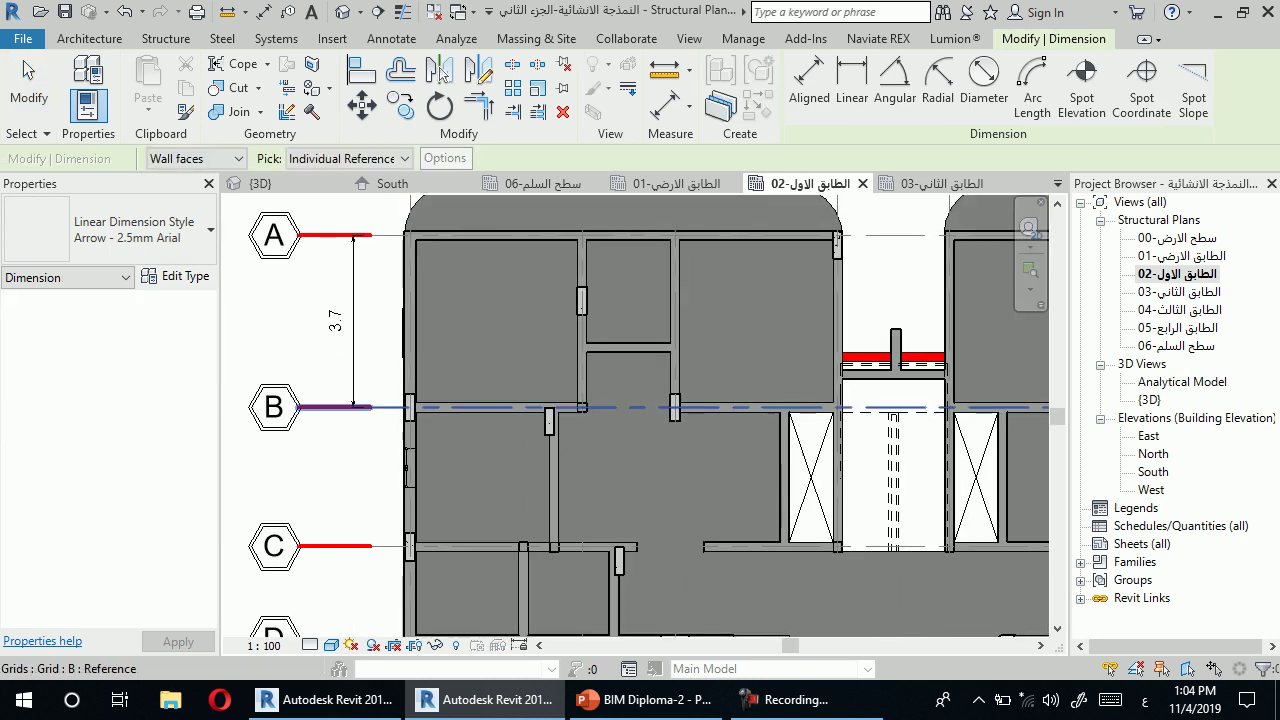
pyautogui.click(355, 548)
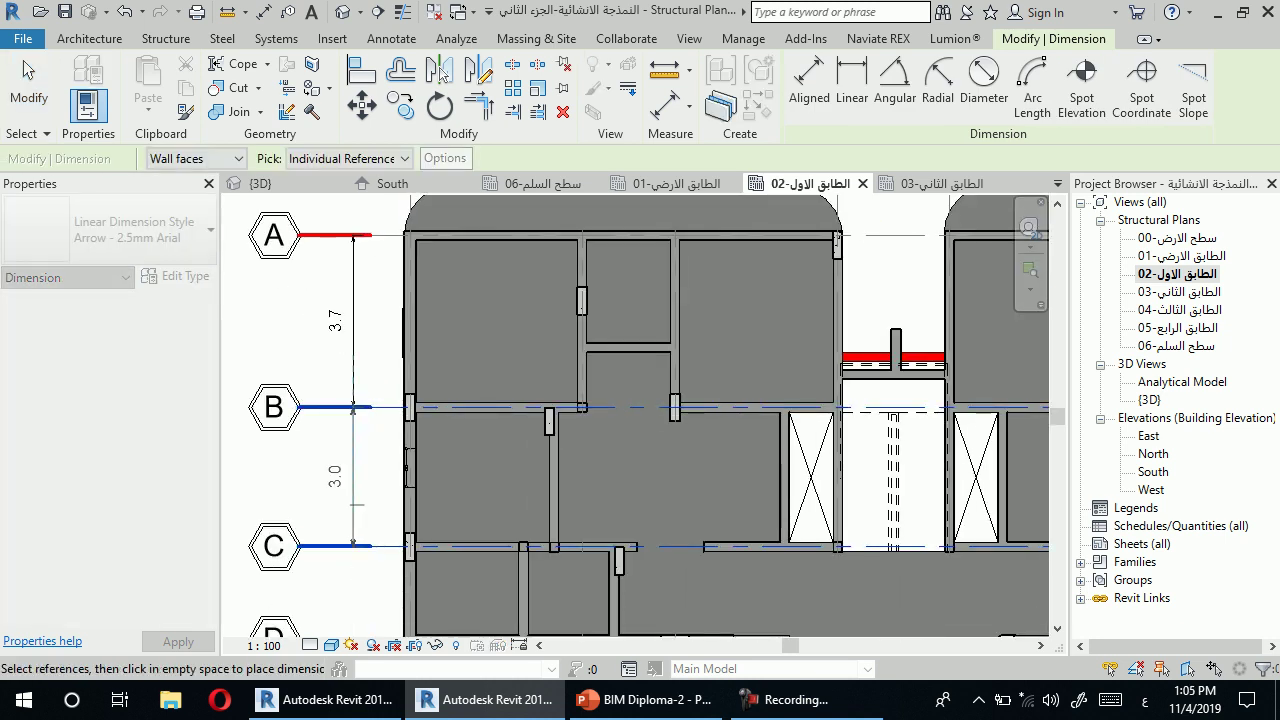
pyautogui.click(352, 470)
pyautogui.scroll(-2, 360, 455)
pyautogui.scroll(1, 360, 455)
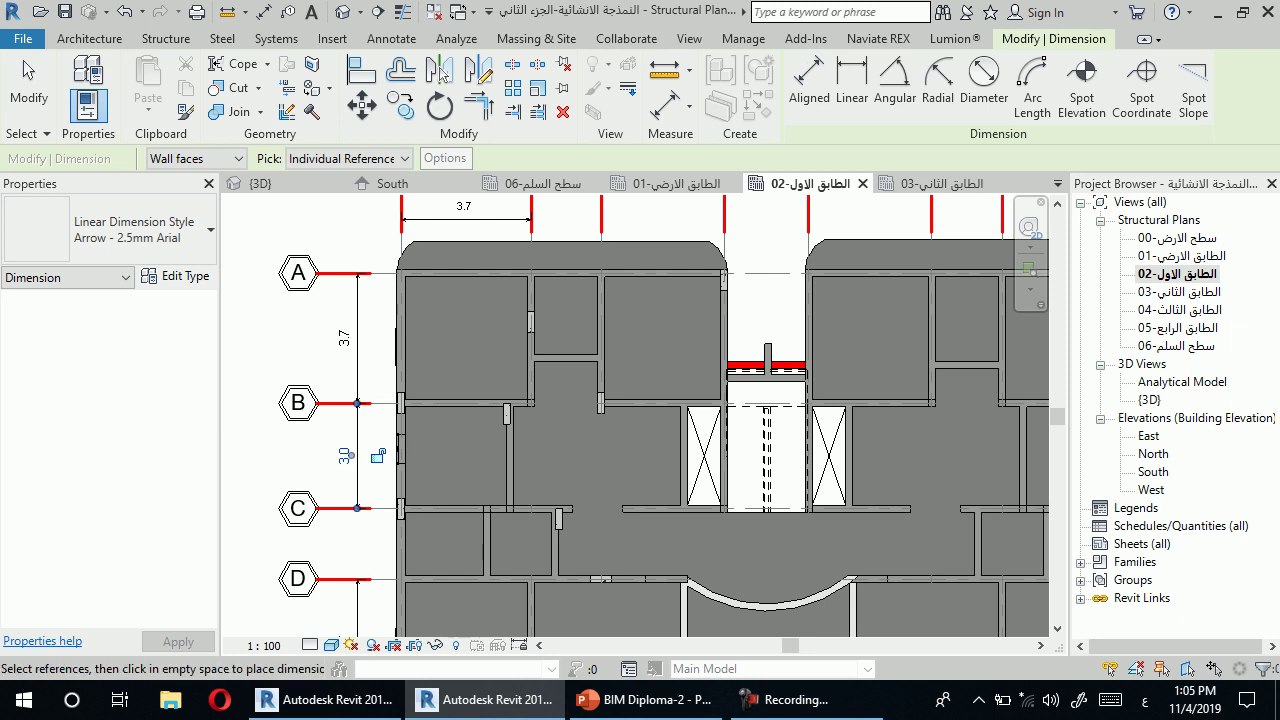
pyautogui.press('Escape')
pyautogui.scroll(1, 434, 453)
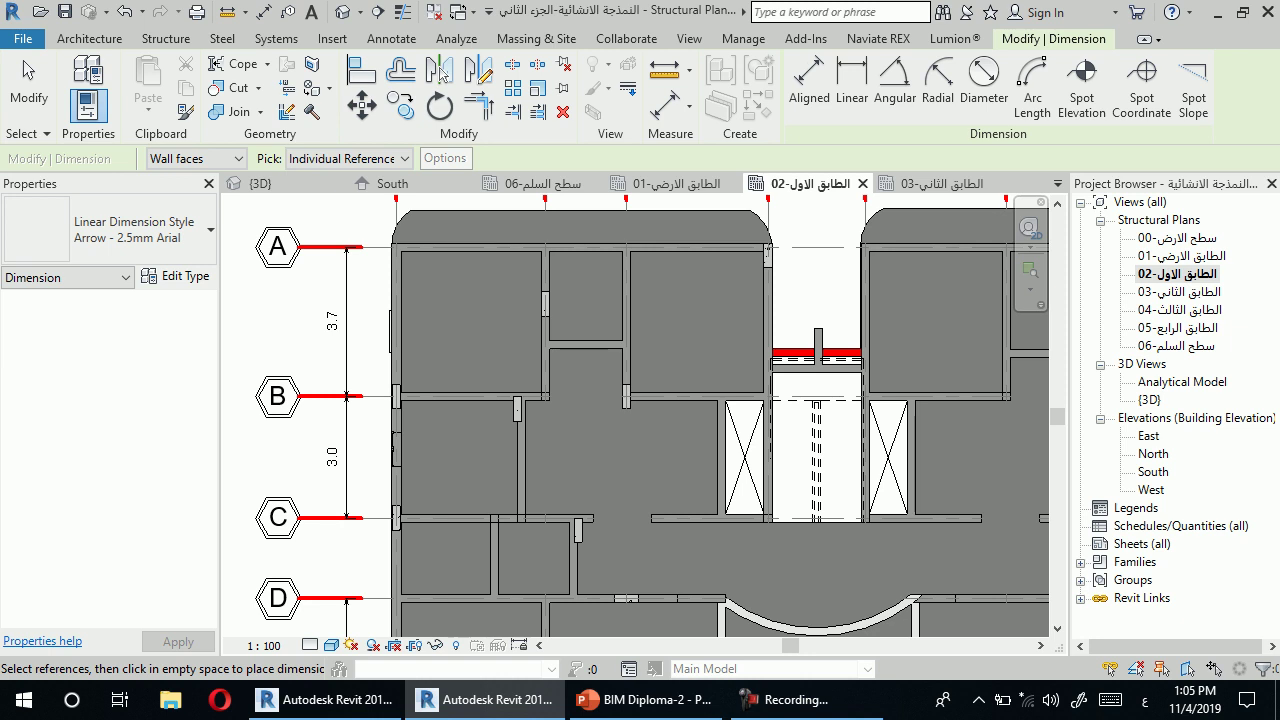
pyautogui.press('Escape')
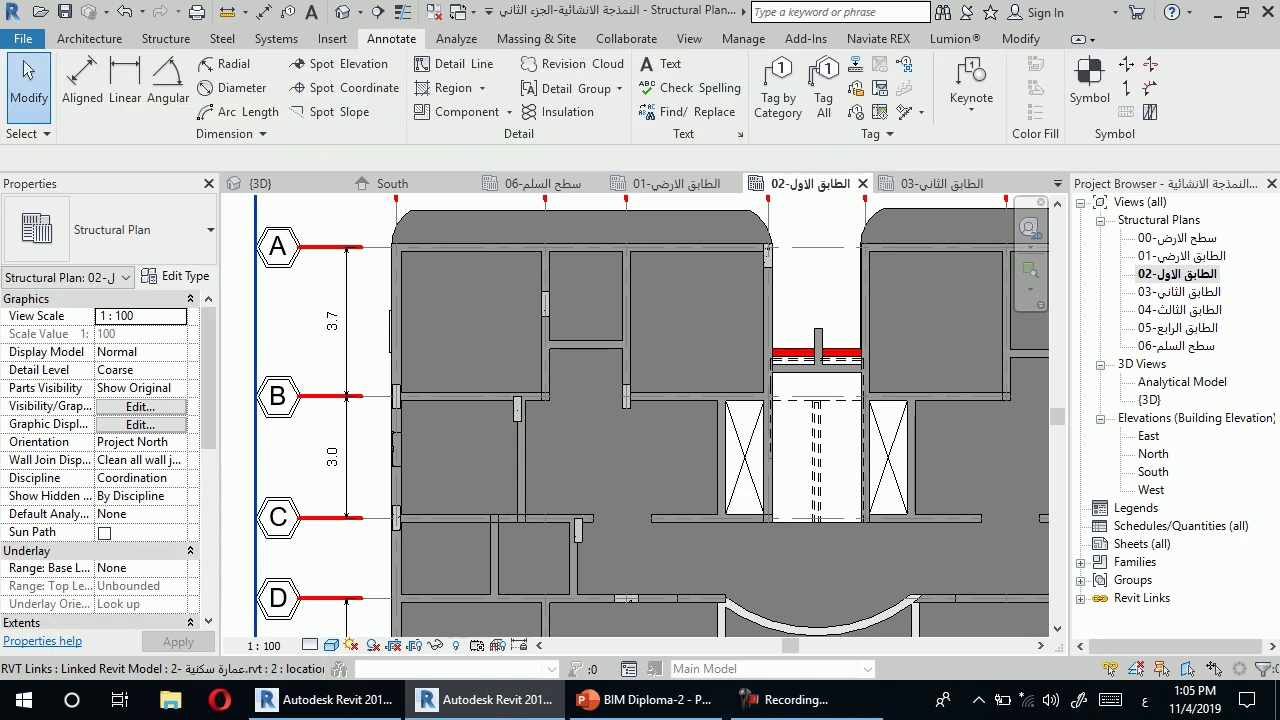
pyautogui.scroll(1, 424, 427)
pyautogui.click(387, 387)
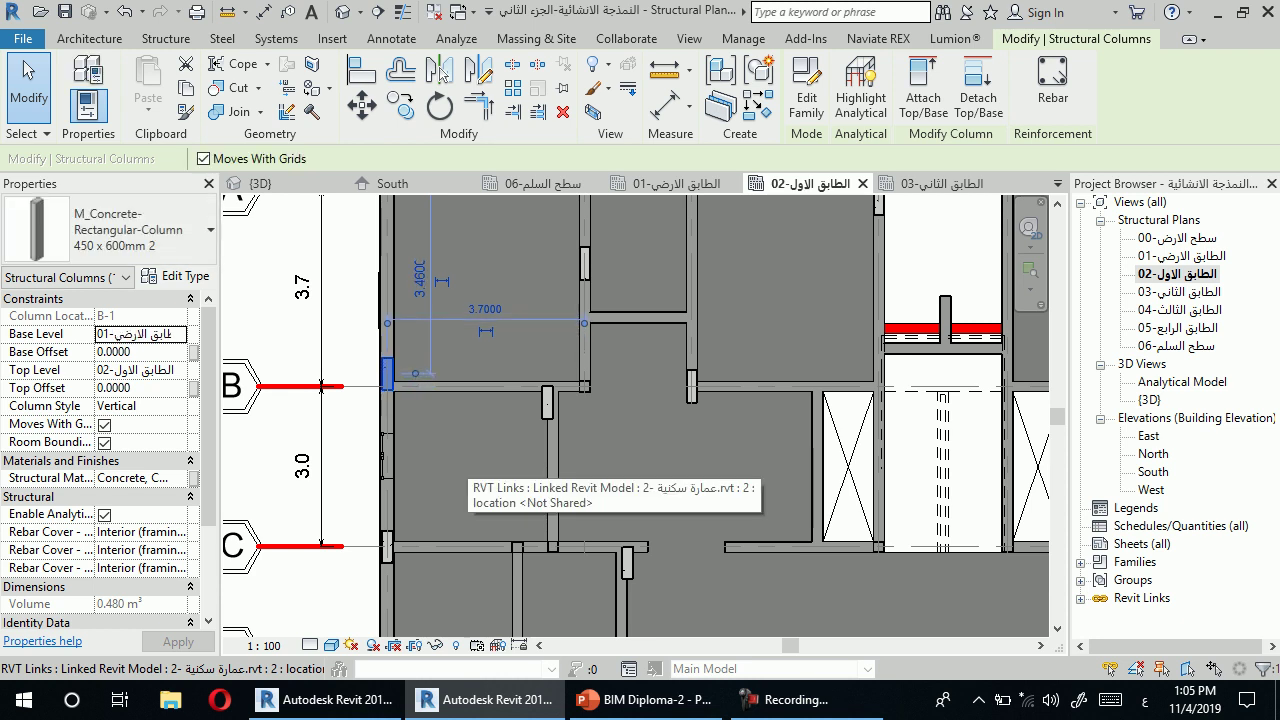
# Select and release the grid B column, then select grid line 1.
pyautogui.press('Escape')
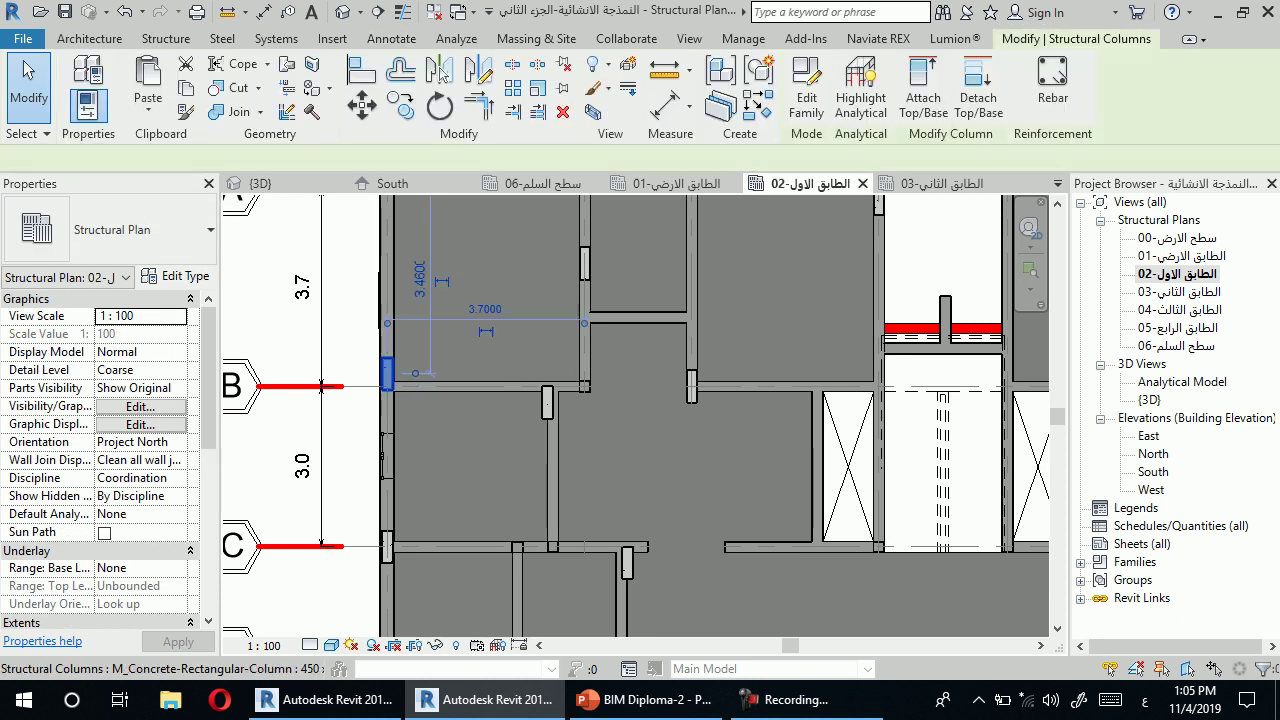
pyautogui.click(387, 375)
pyautogui.press('Escape')
pyautogui.click(388, 505)
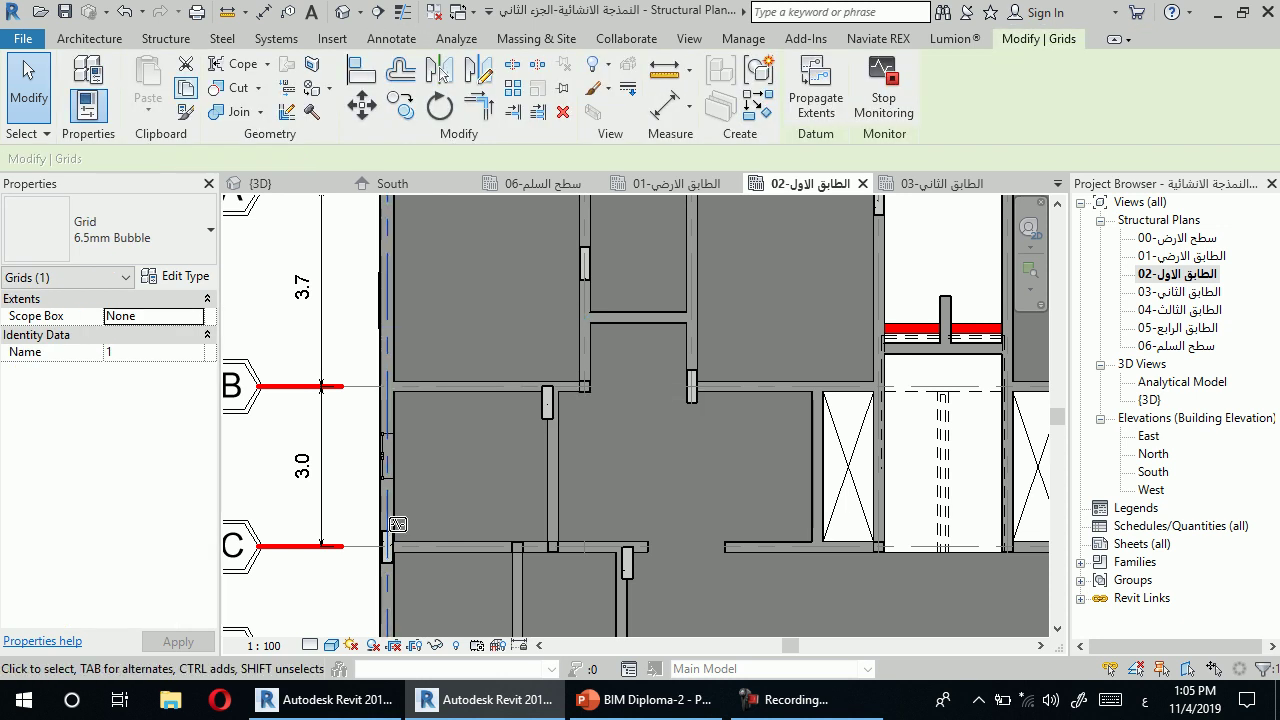
# Start structural column placement, cancel it, and check the column near the left stair.
pyautogui.click(165, 38)
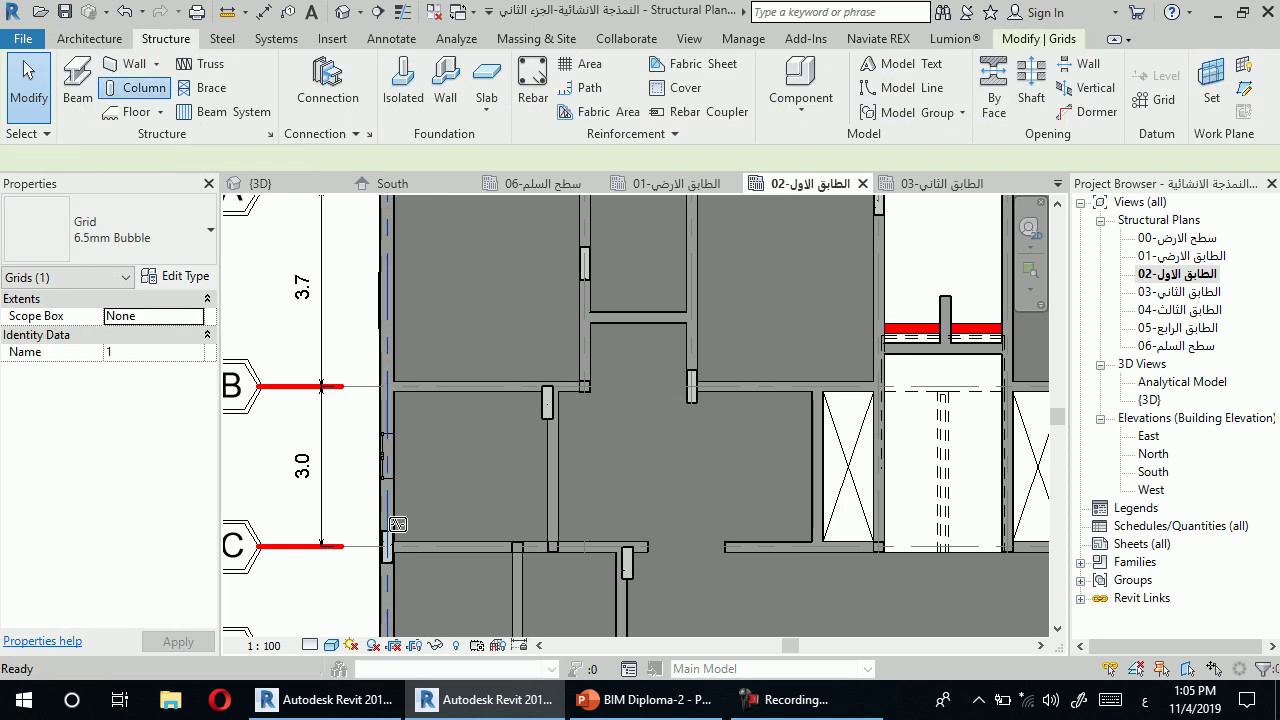
pyautogui.click(130, 87)
pyautogui.scroll(2, 382, 387)
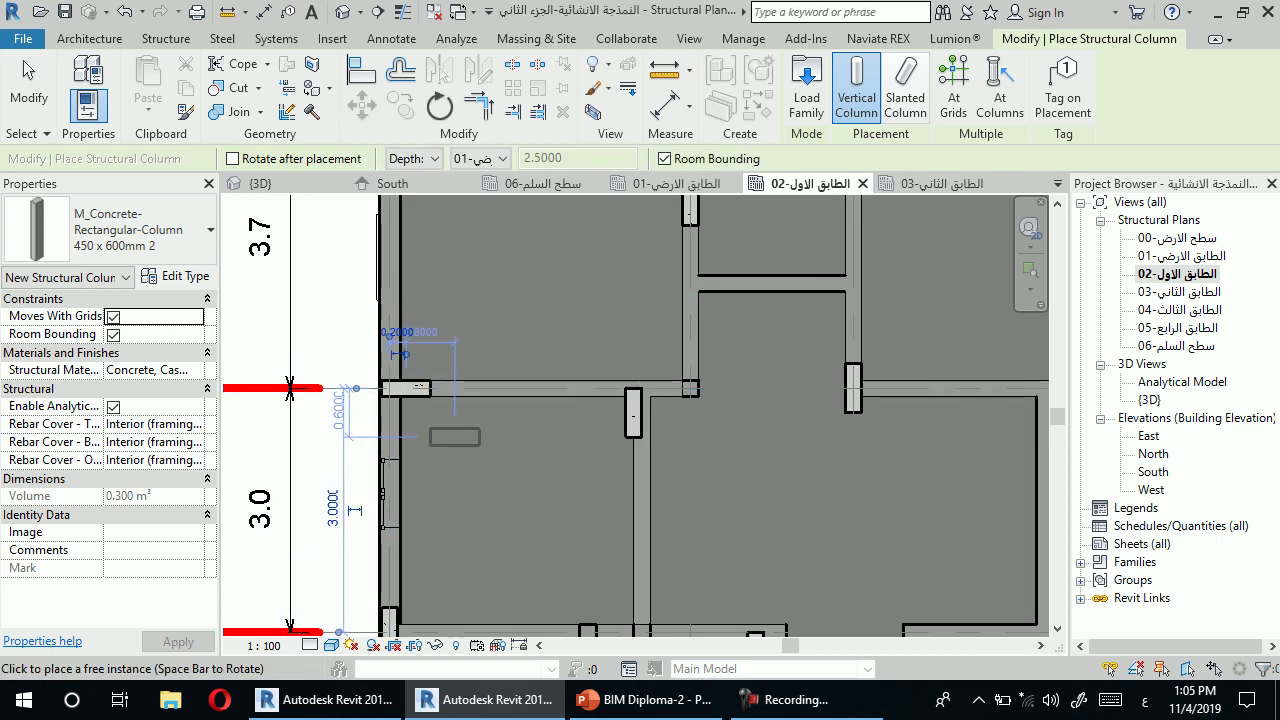
pyautogui.scroll(-2, 431, 414)
pyautogui.scroll(-1, 431, 414)
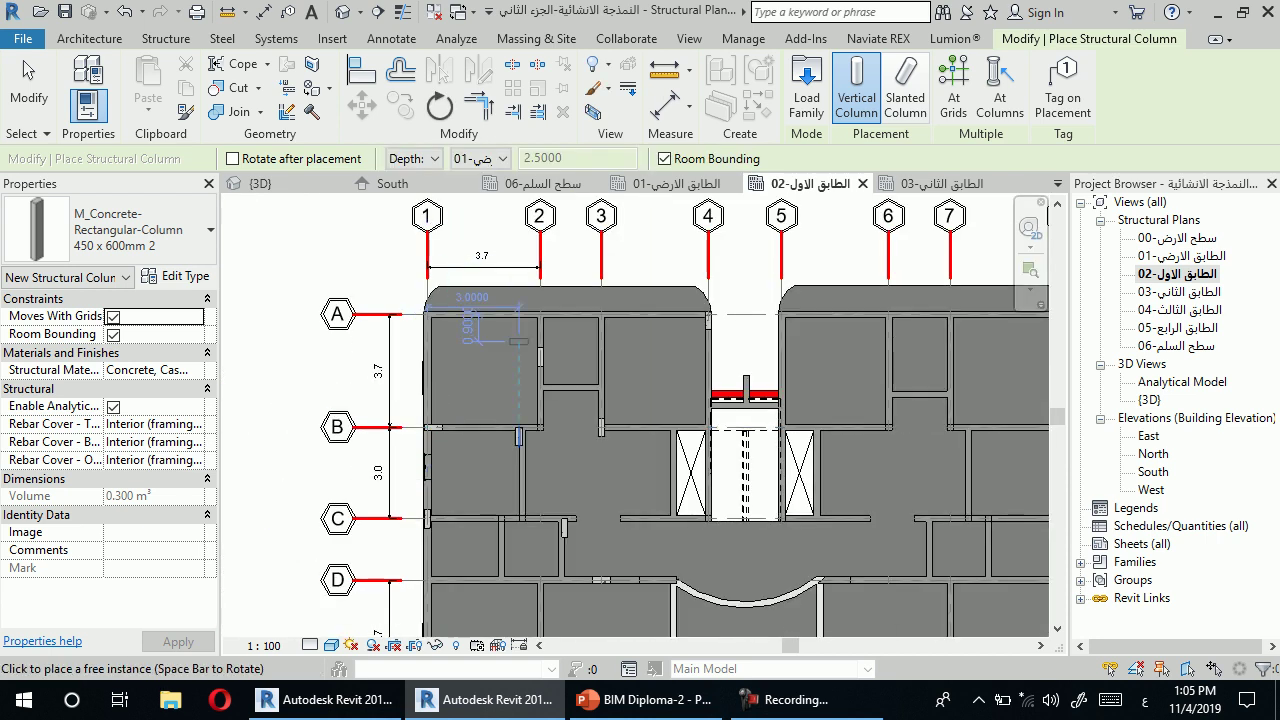
pyautogui.click(783, 699)
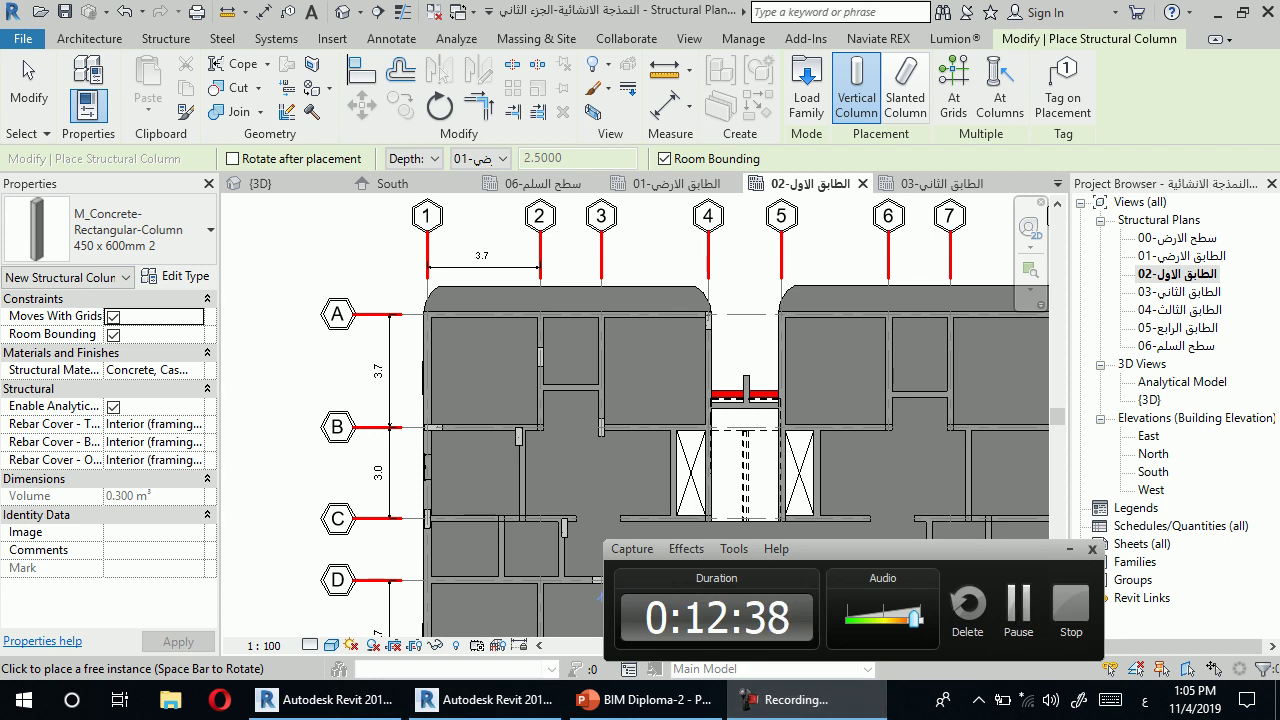
pyautogui.scroll(-2, 600, 504)
pyautogui.press('Escape')
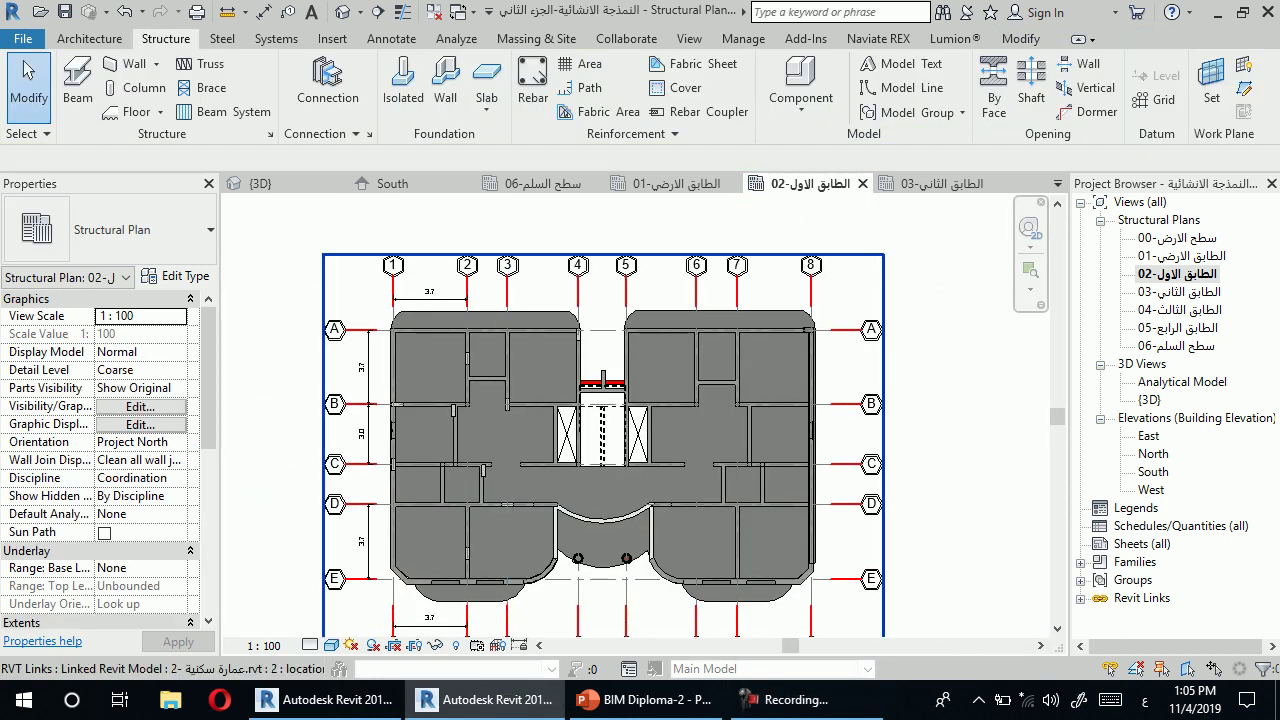
pyautogui.scroll(2, 494, 482)
pyautogui.click(474, 460)
pyautogui.press('Escape')
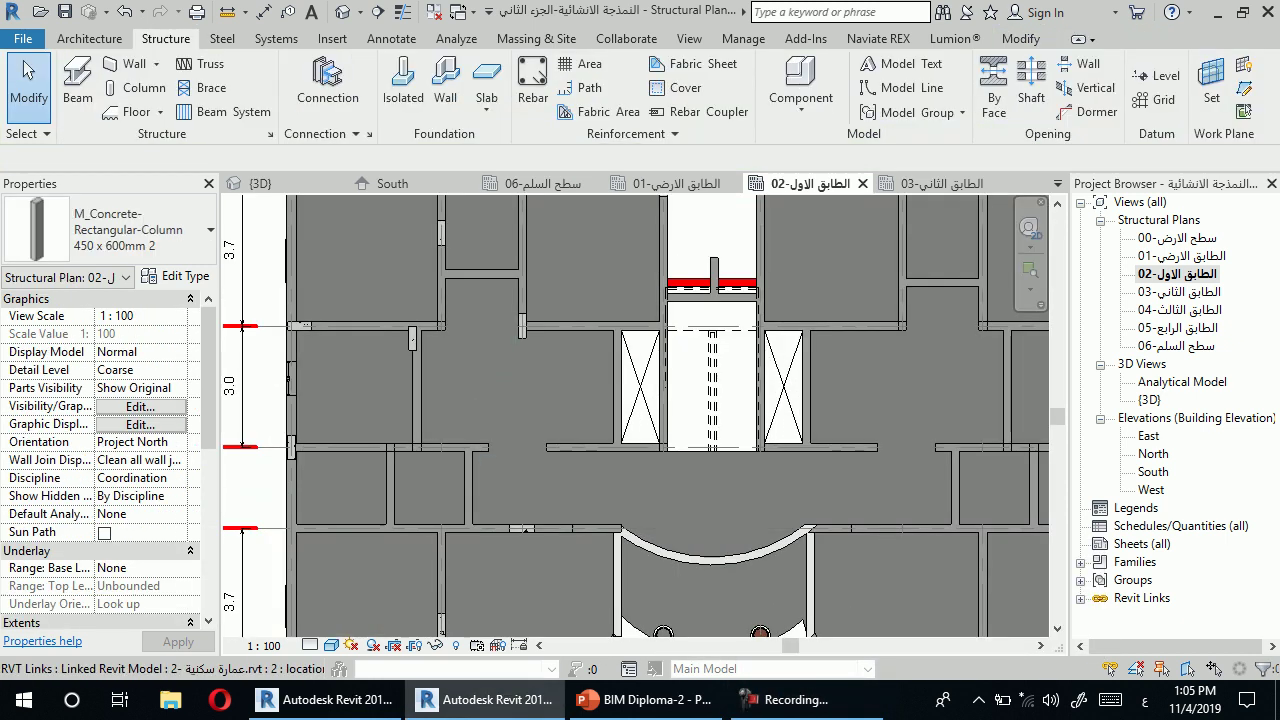
pyautogui.scroll(-1, 515, 484)
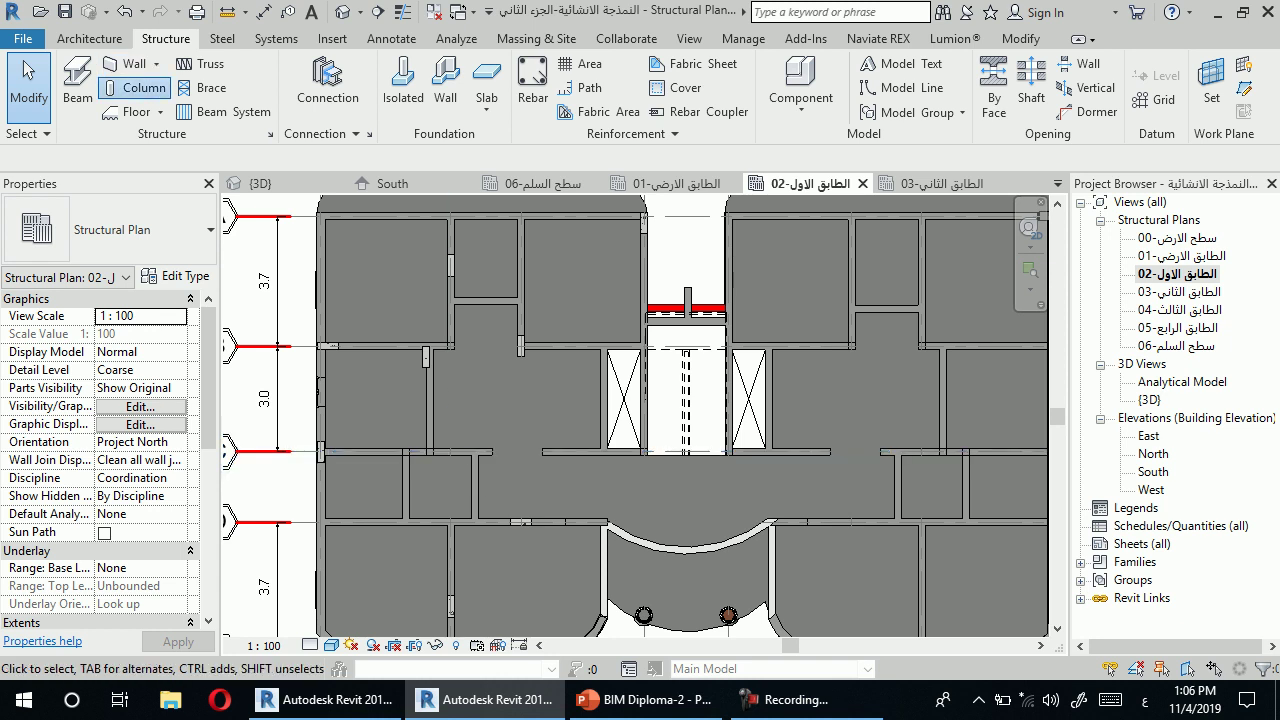
# Place another 450 x 600mm concrete column and check its position.
pyautogui.click(131, 87)
pyautogui.scroll(2, 468, 448)
pyautogui.scroll(2, 468, 448)
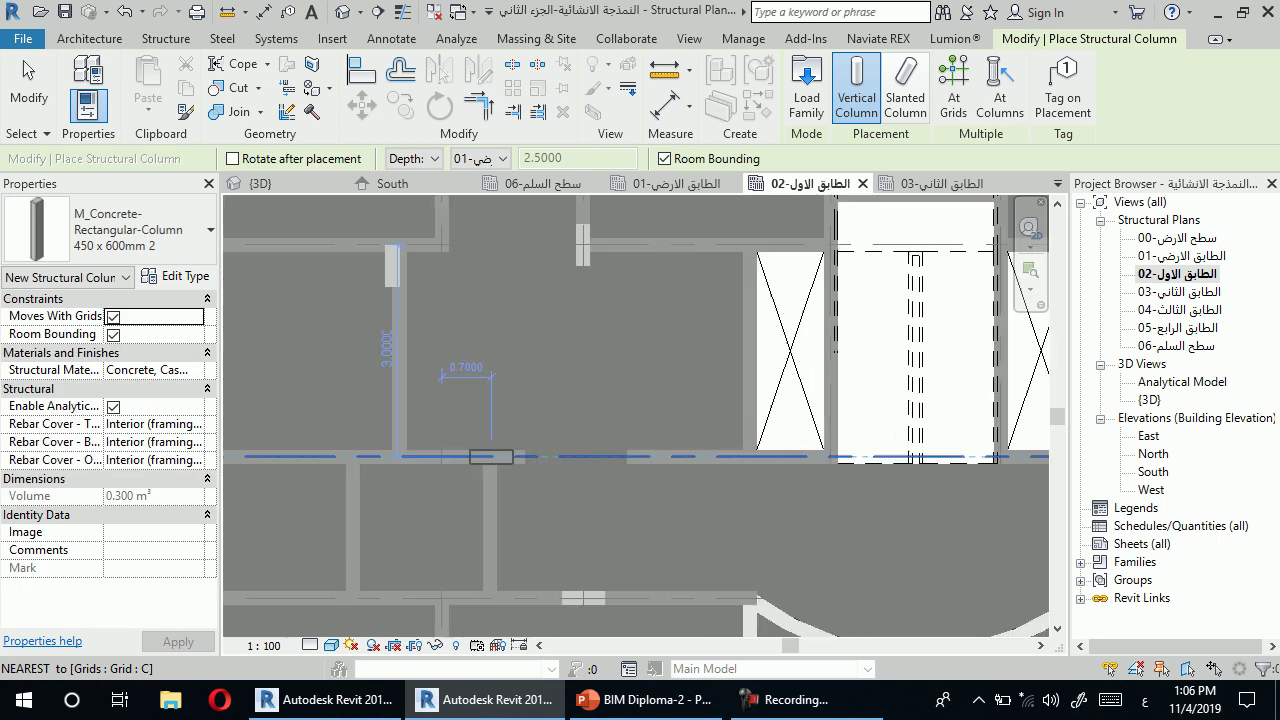
pyautogui.scroll(2, 491, 457)
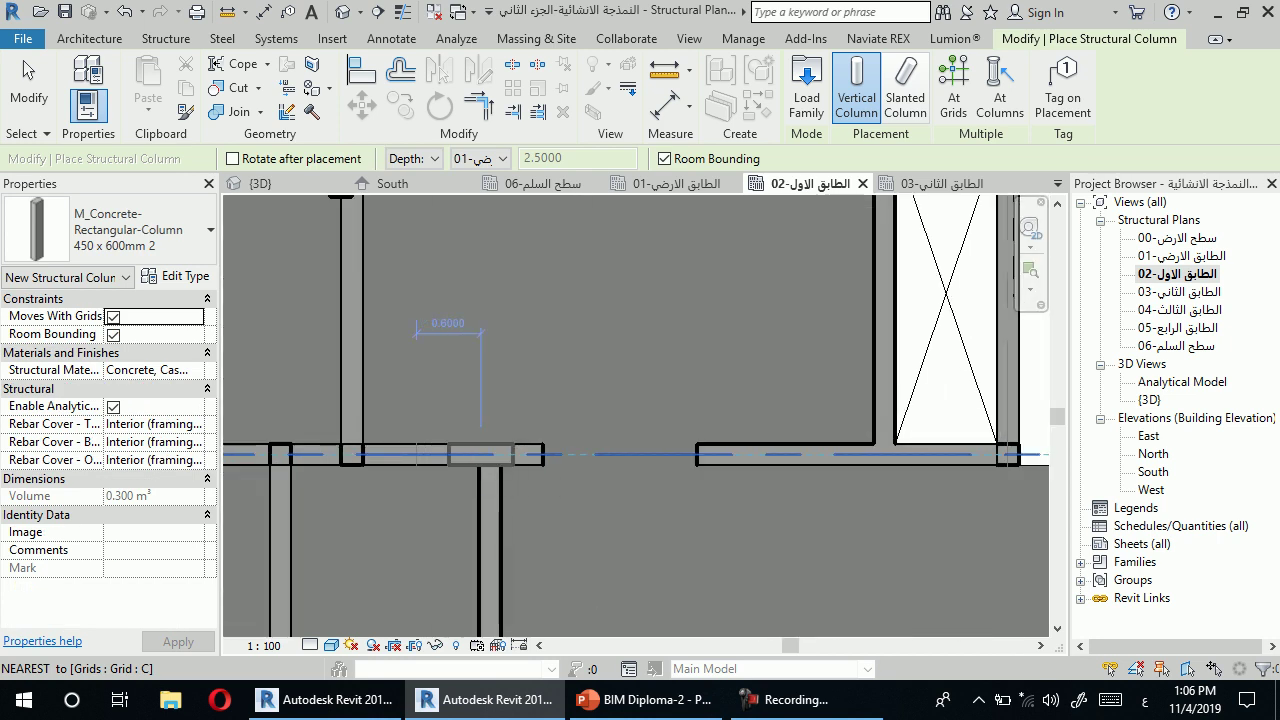
pyautogui.scroll(-2, 470, 455)
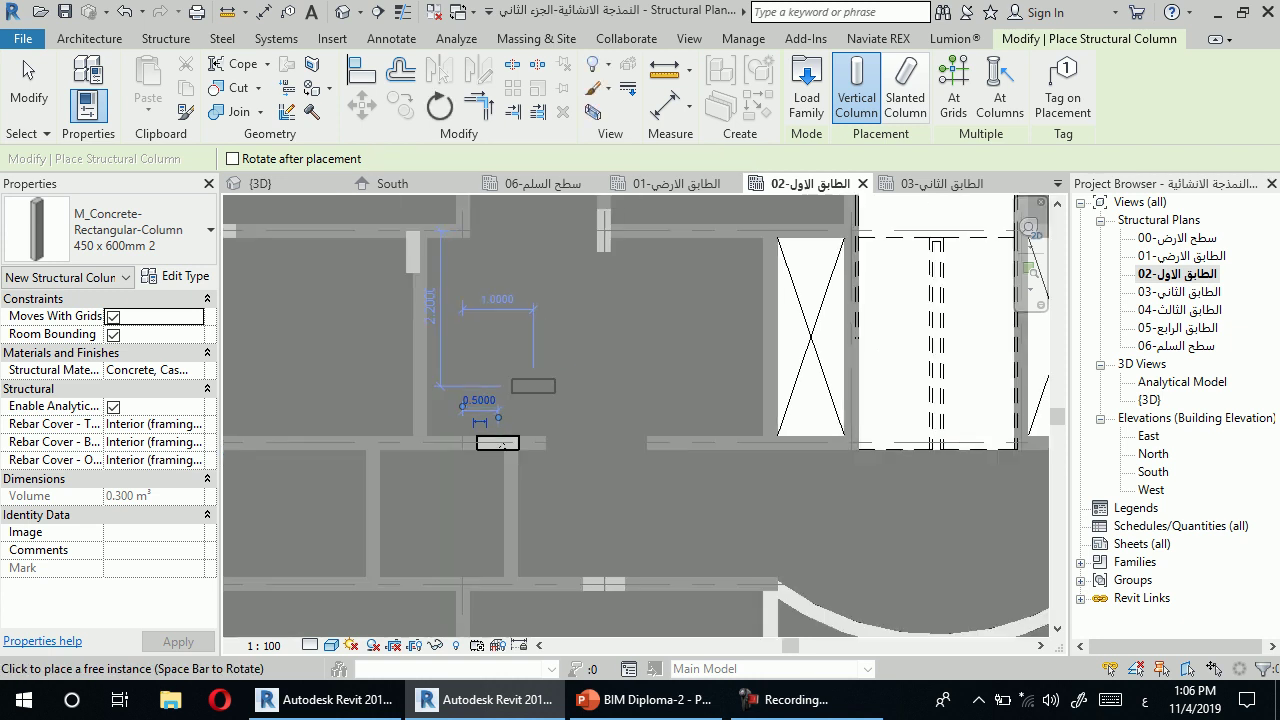
pyautogui.scroll(-1, 500, 420)
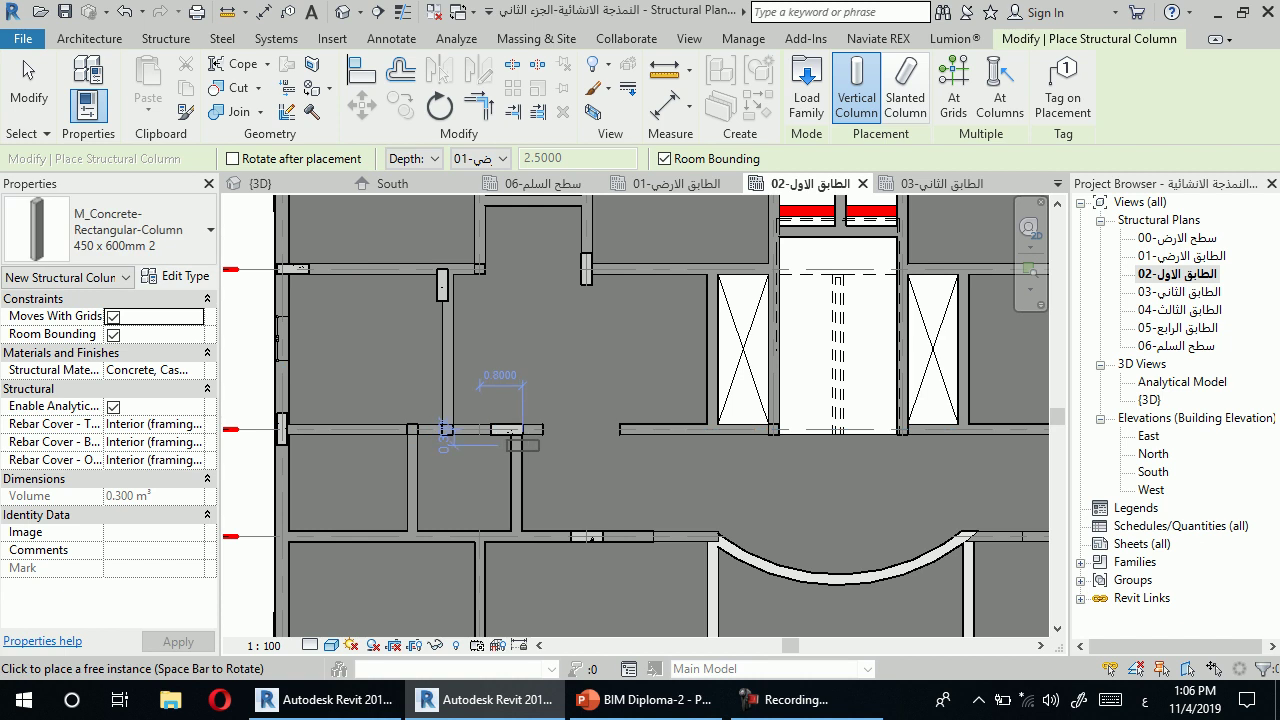
pyautogui.press('Escape')
pyautogui.press('Escape')
pyautogui.click(506, 429)
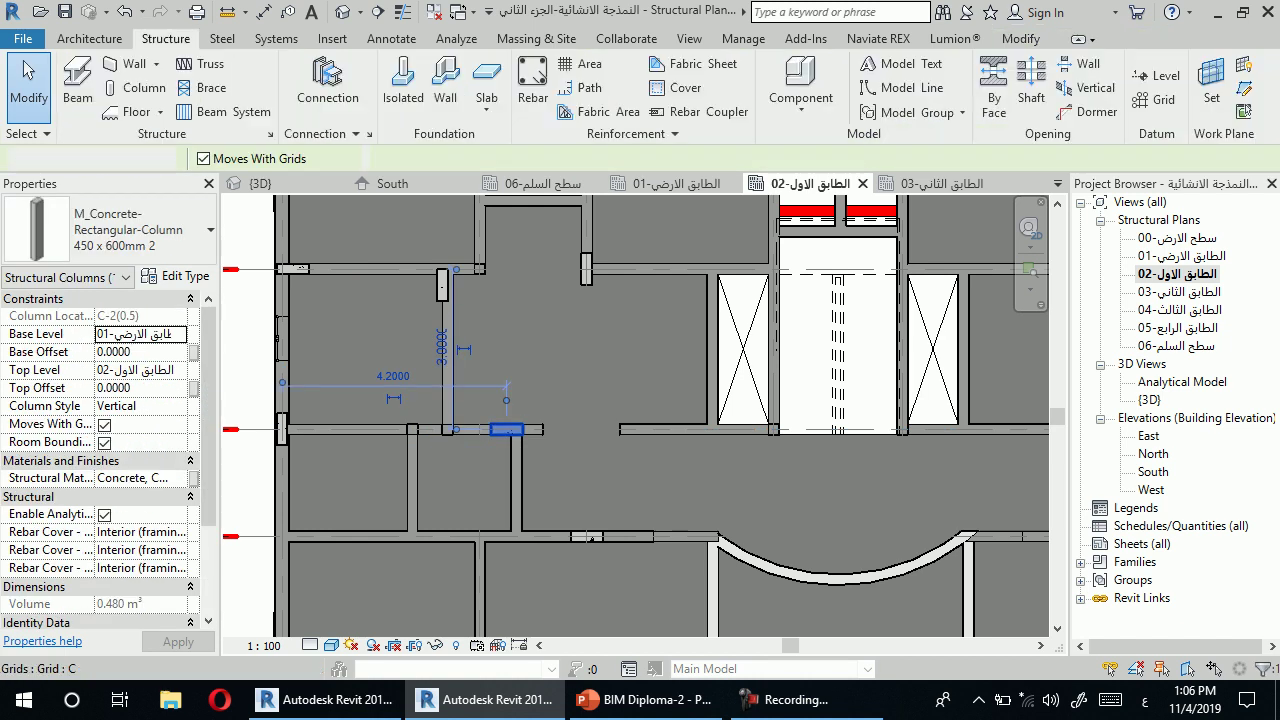
pyautogui.press('Escape')
# Place the M_Concrete-Rectangular-Column 450 x 600mm at D-2 and nudge it up toward 2.020.
pyautogui.click(135, 87)
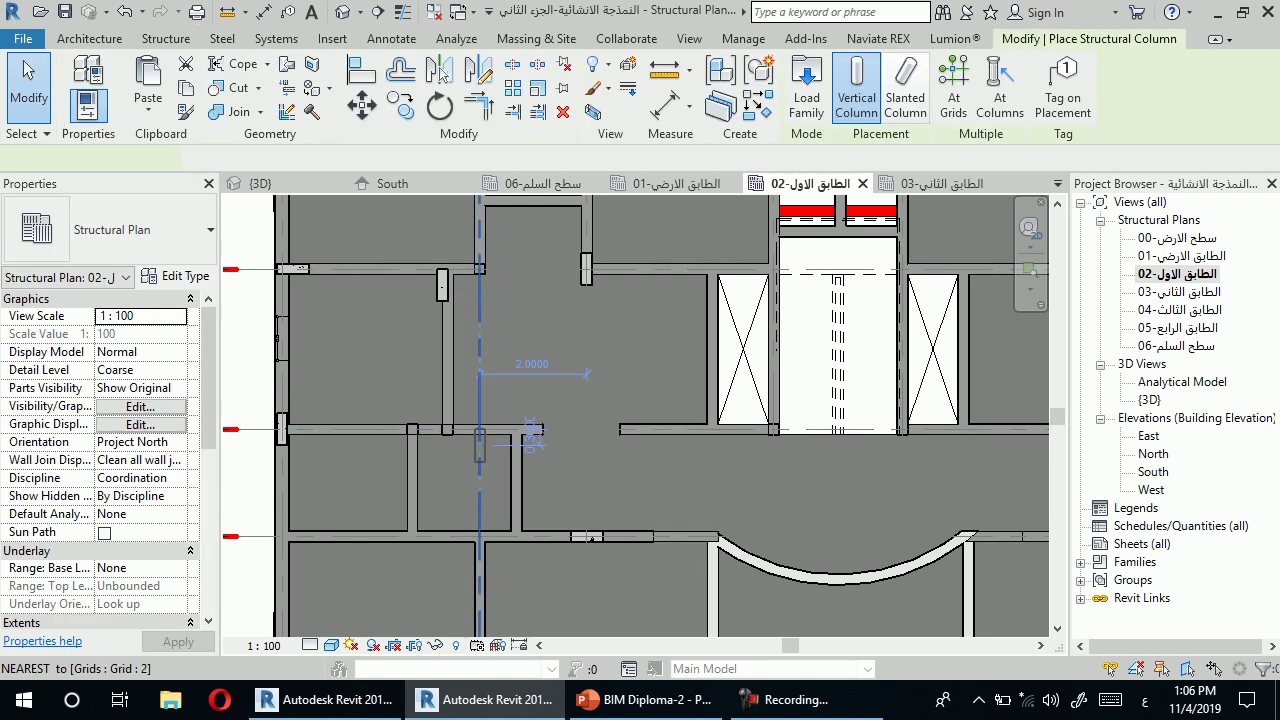
pyautogui.scroll(3, 540, 455)
pyautogui.scroll(2, 536, 457)
pyautogui.scroll(1, 536, 457)
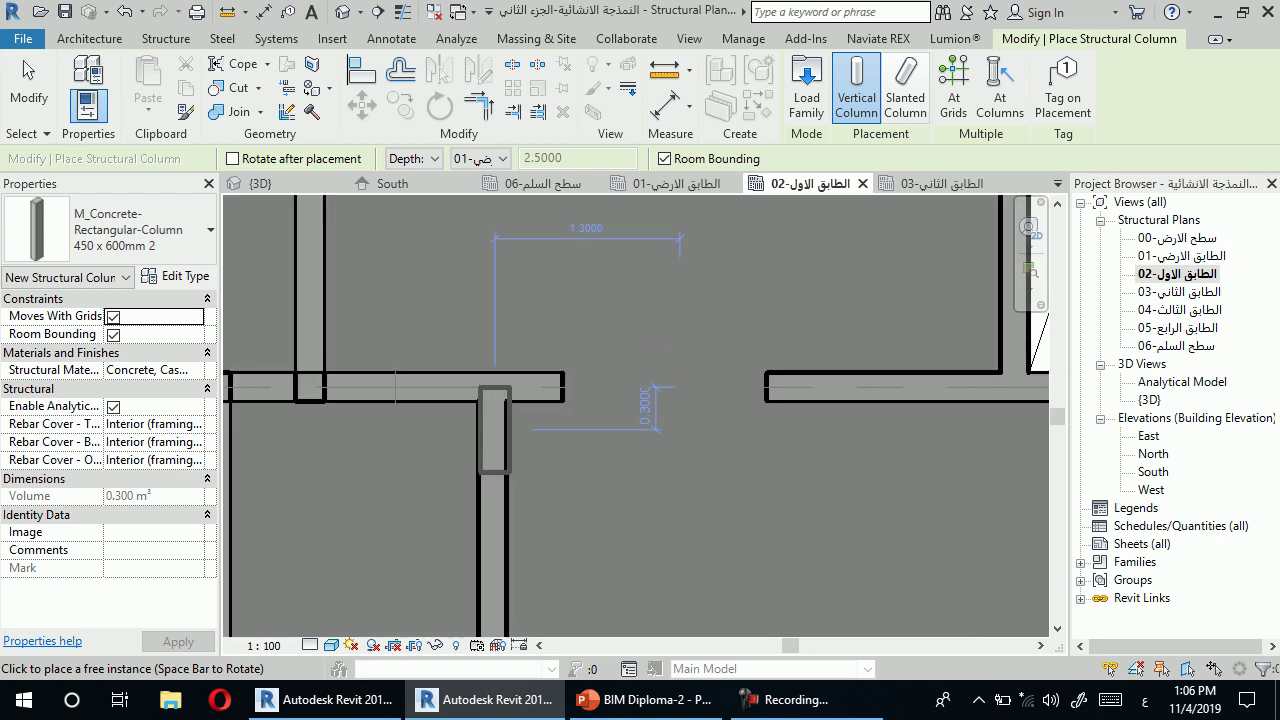
pyautogui.scroll(-3, 500, 420)
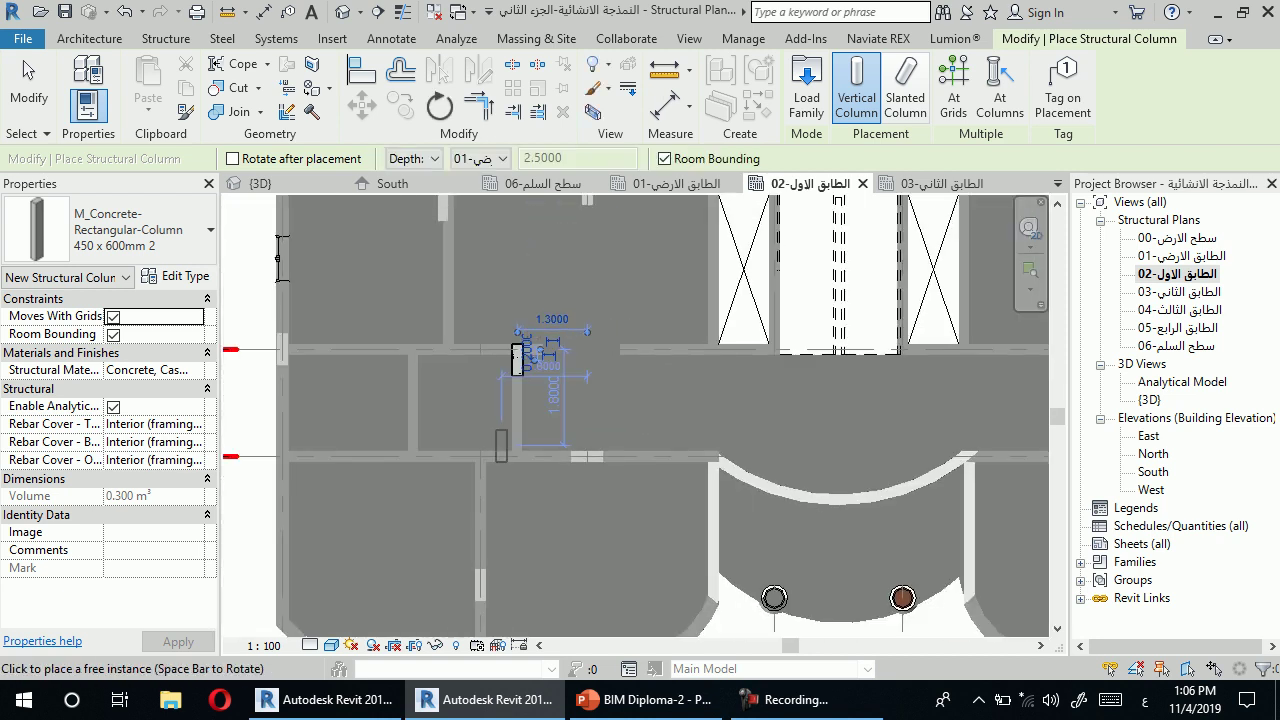
pyautogui.scroll(2, 484, 461)
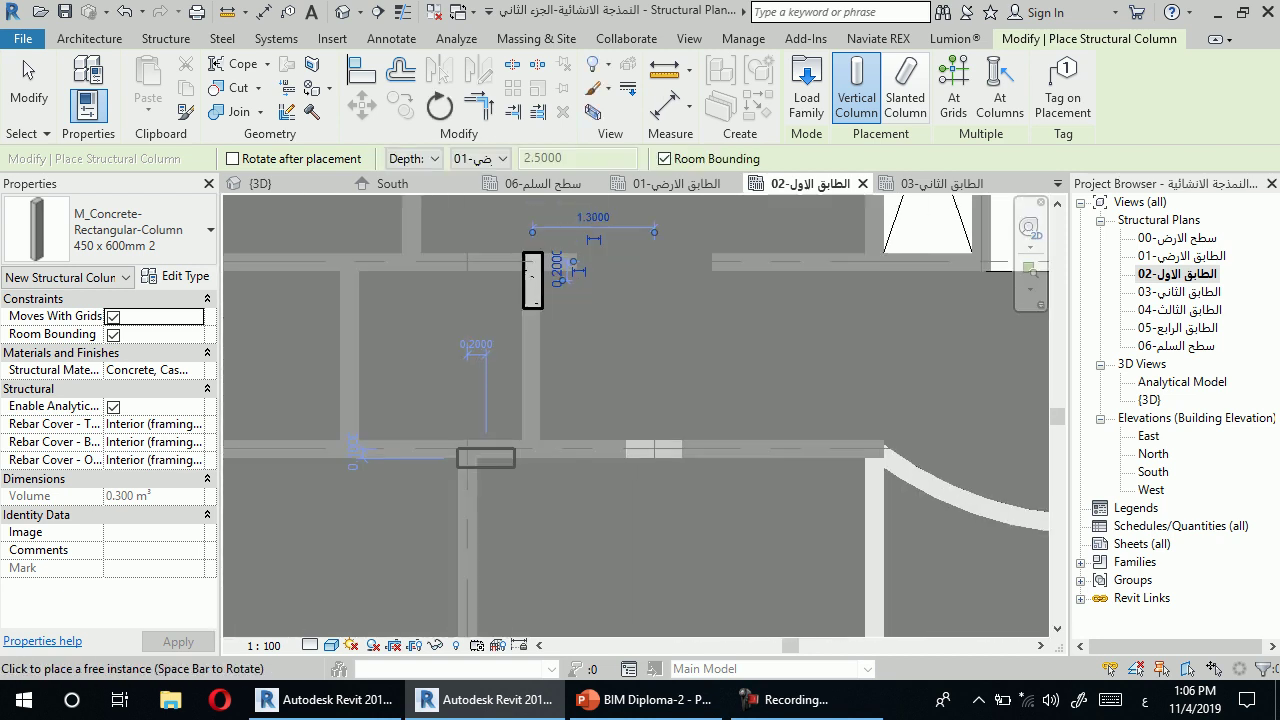
pyautogui.scroll(1, 484, 461)
pyautogui.press('Escape')
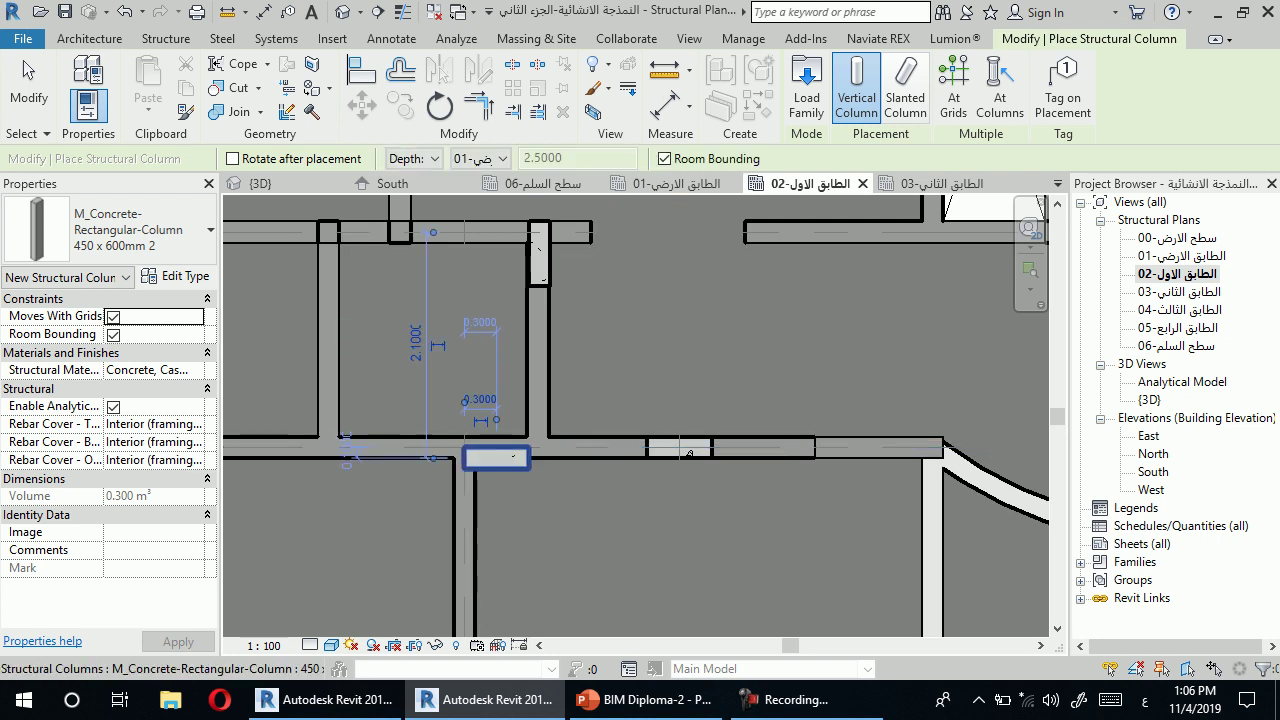
pyautogui.click(497, 457)
pyautogui.press('Up')
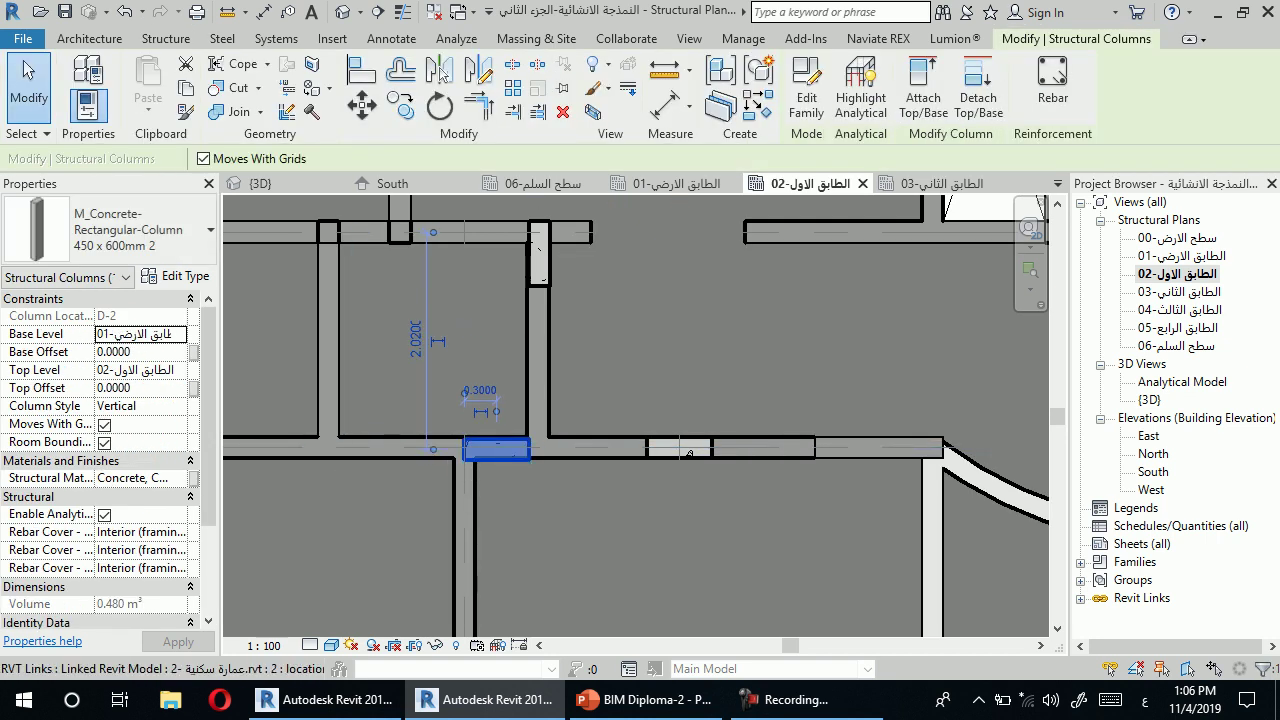
# Release the D-2 column and zoom to the junction near grid C-2.
pyautogui.press('Escape')
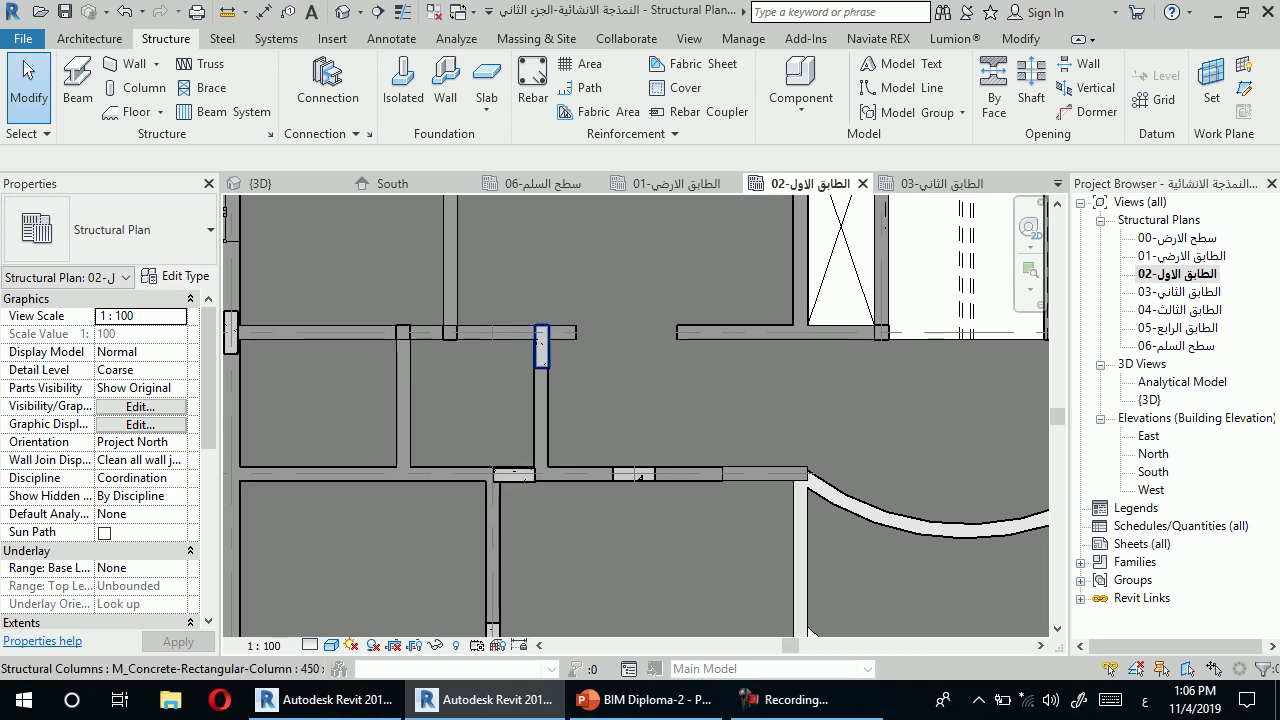
pyautogui.scroll(-1, 619, 494)
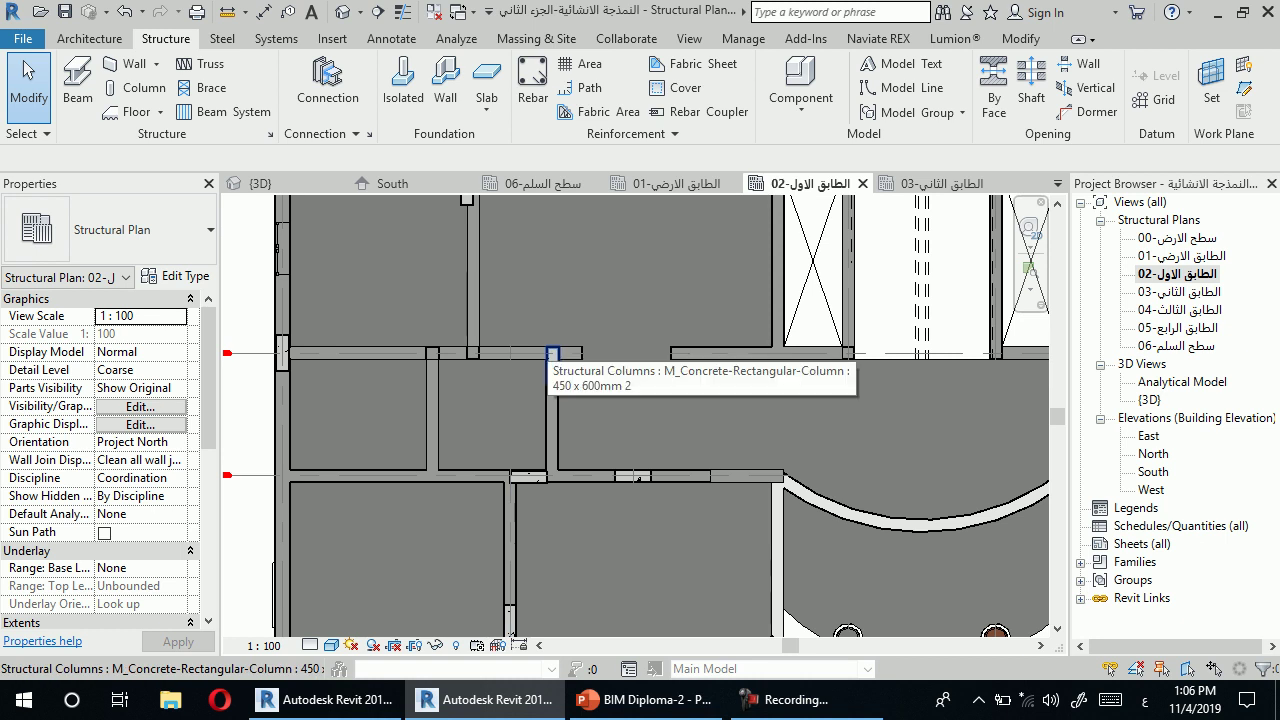
pyautogui.scroll(1, 614, 432)
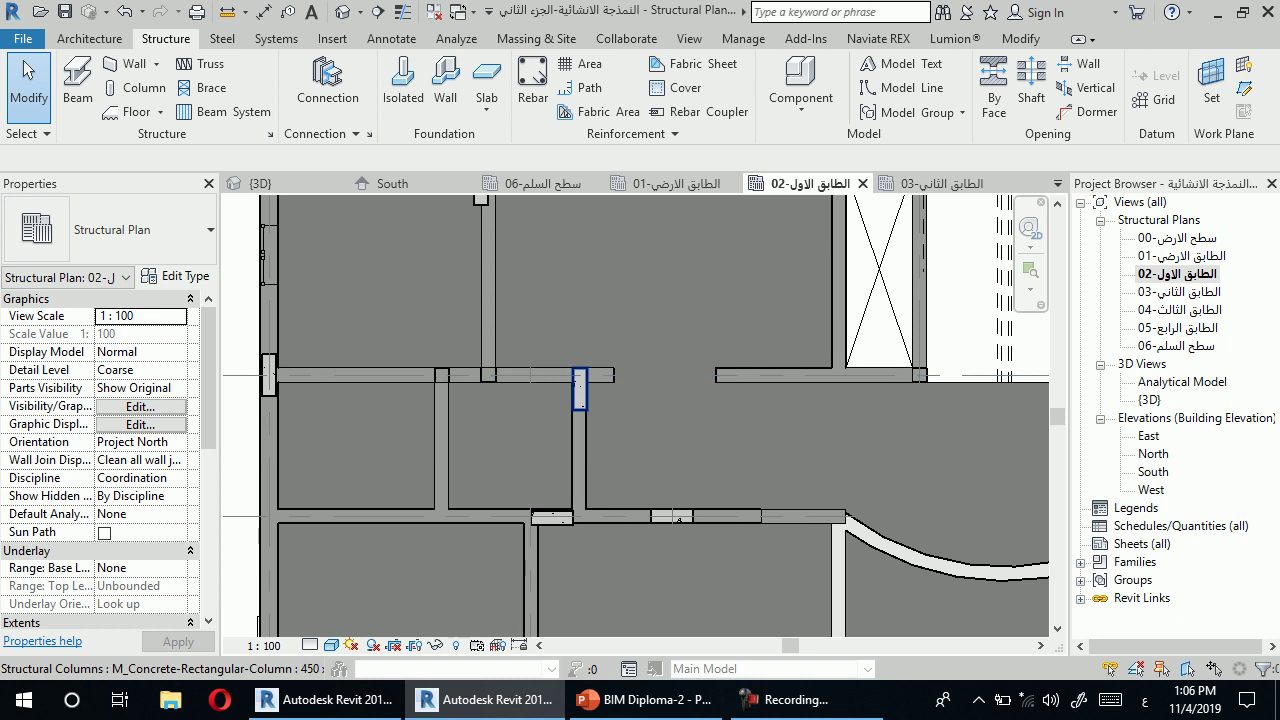
pyautogui.scroll(2, 579, 385)
pyautogui.scroll(-2, 579, 385)
pyautogui.scroll(2, 579, 385)
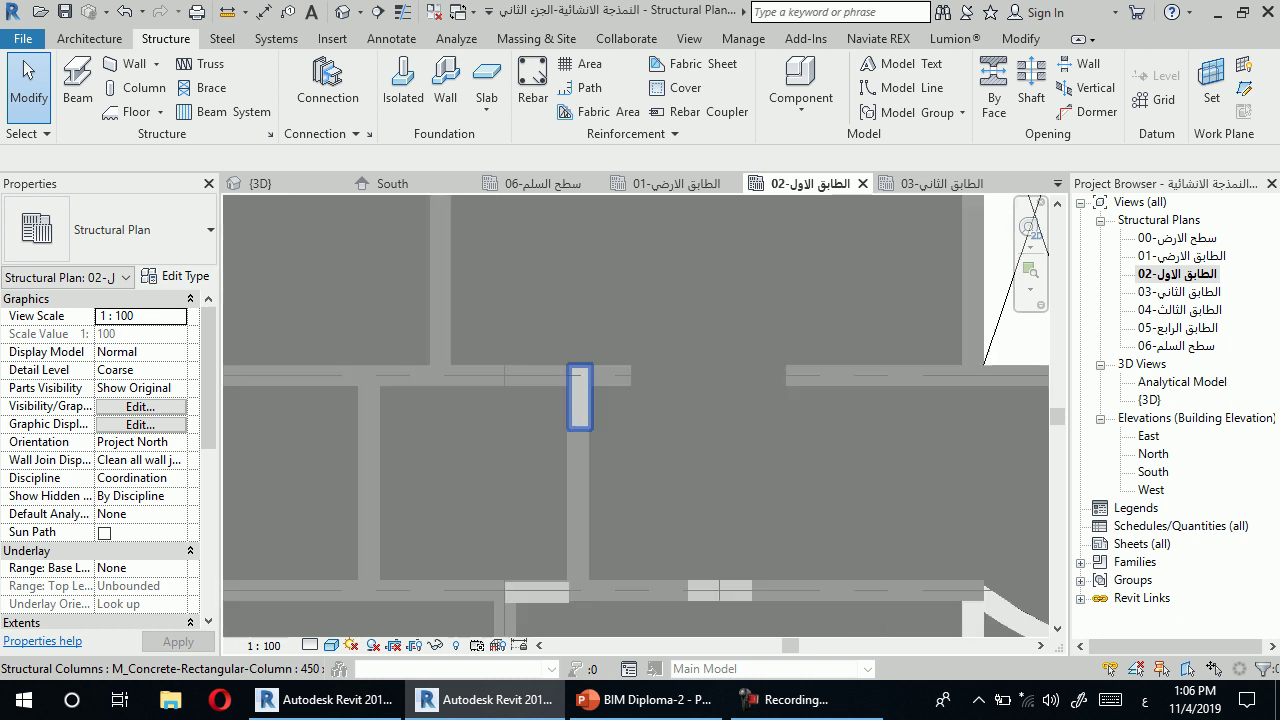
pyautogui.scroll(1, 580, 380)
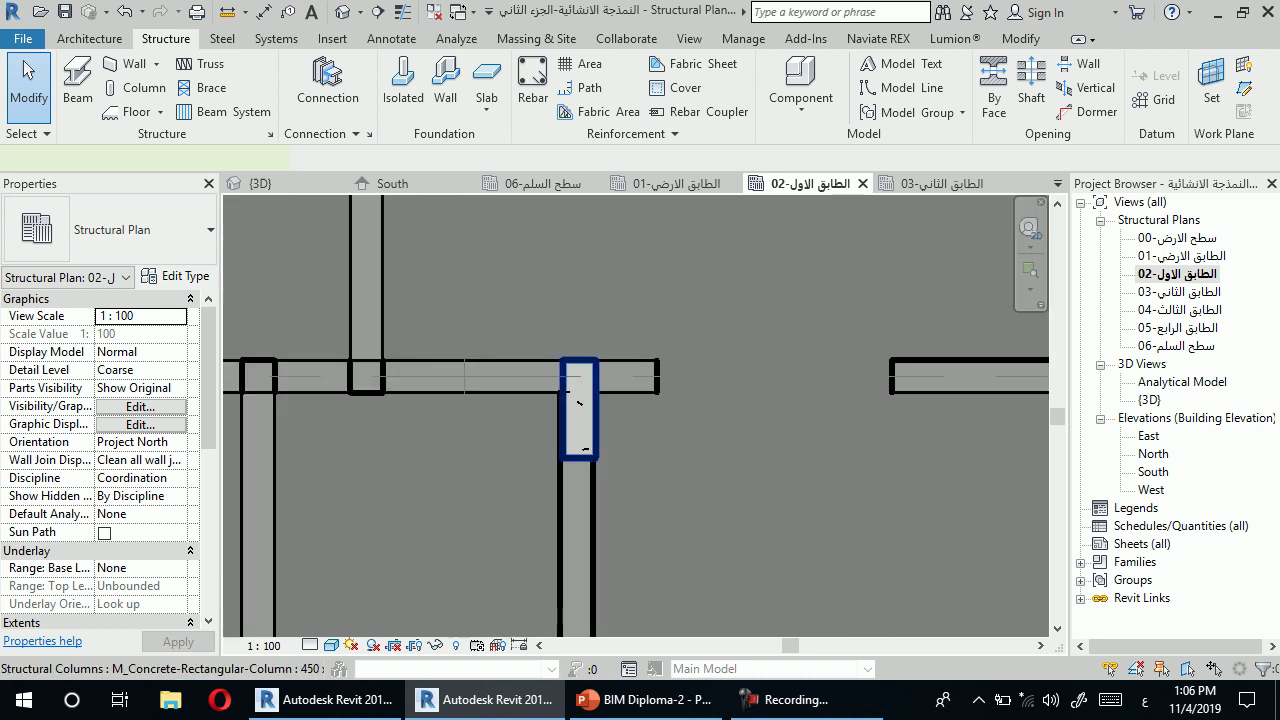
# Rotate the C-2 column 90°, set it on grid C, and shift it left to a 0.54 offset.
pyautogui.click(579, 403)
pyautogui.press('space')
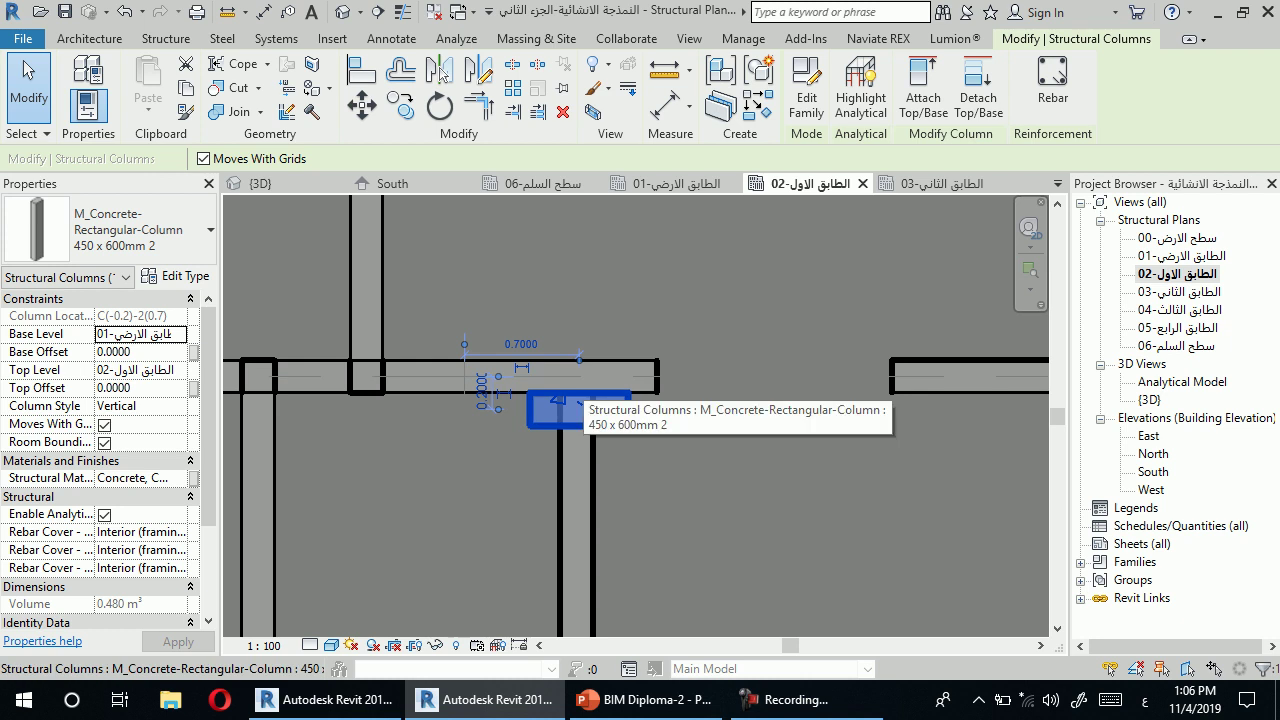
pyautogui.moveTo(558, 398); pyautogui.dragTo(558, 384)
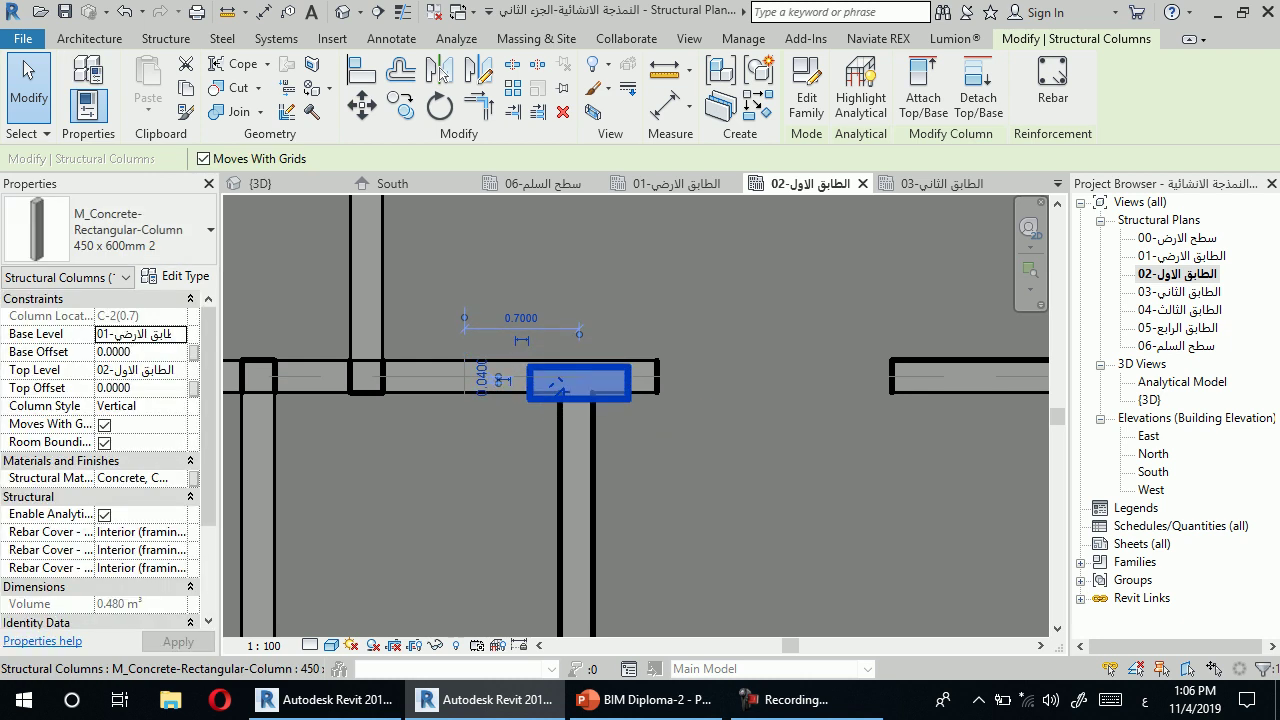
pyautogui.press('Left')
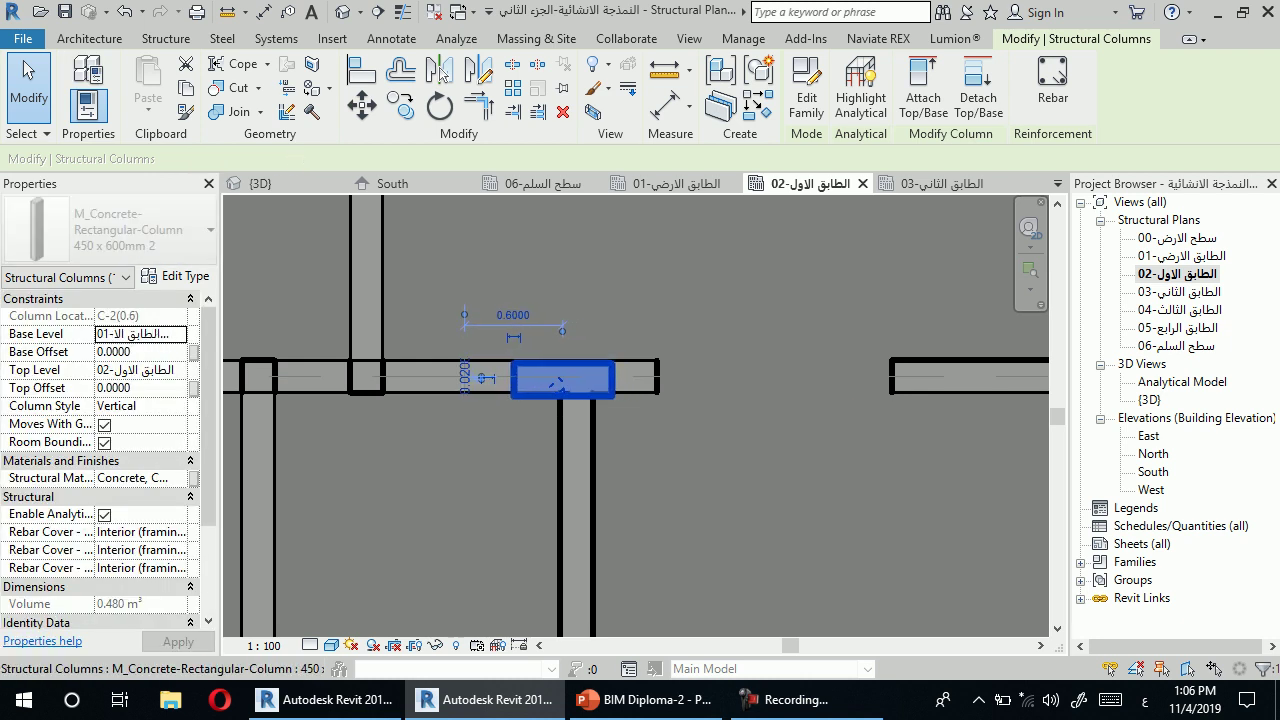
pyautogui.press('Left')
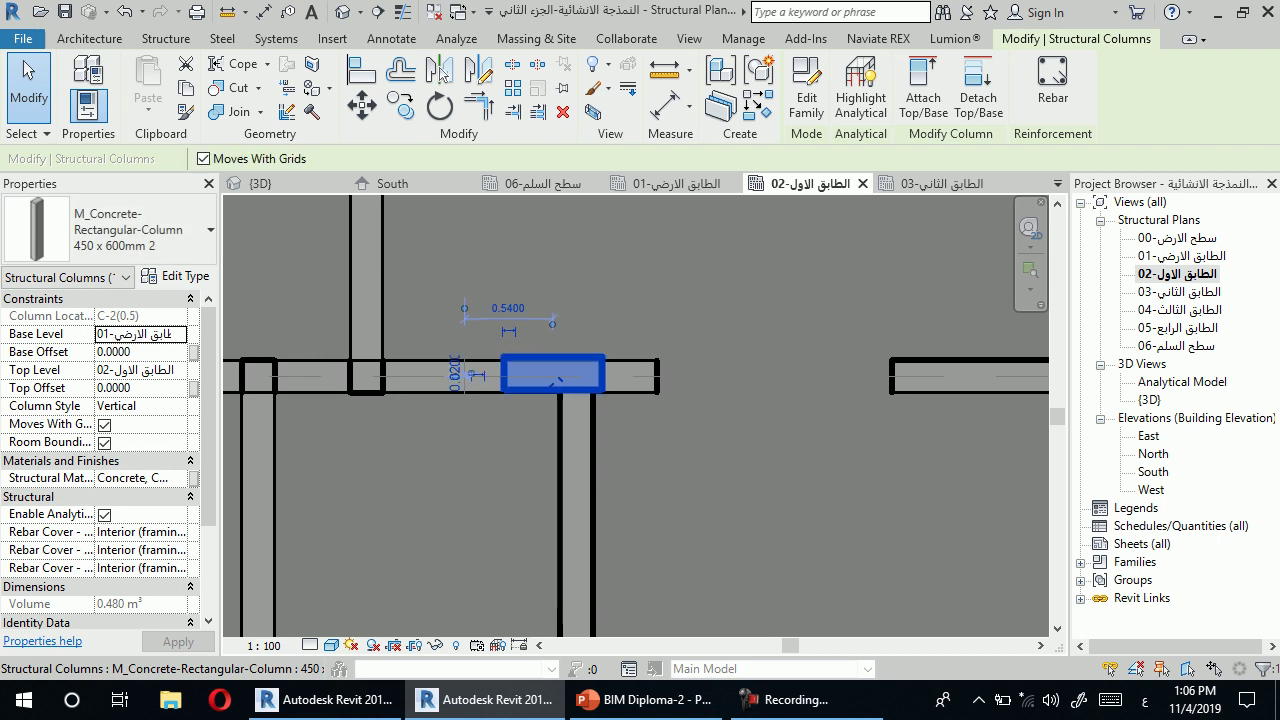
pyautogui.moveTo(558, 380); pyautogui.dragTo(556, 383)
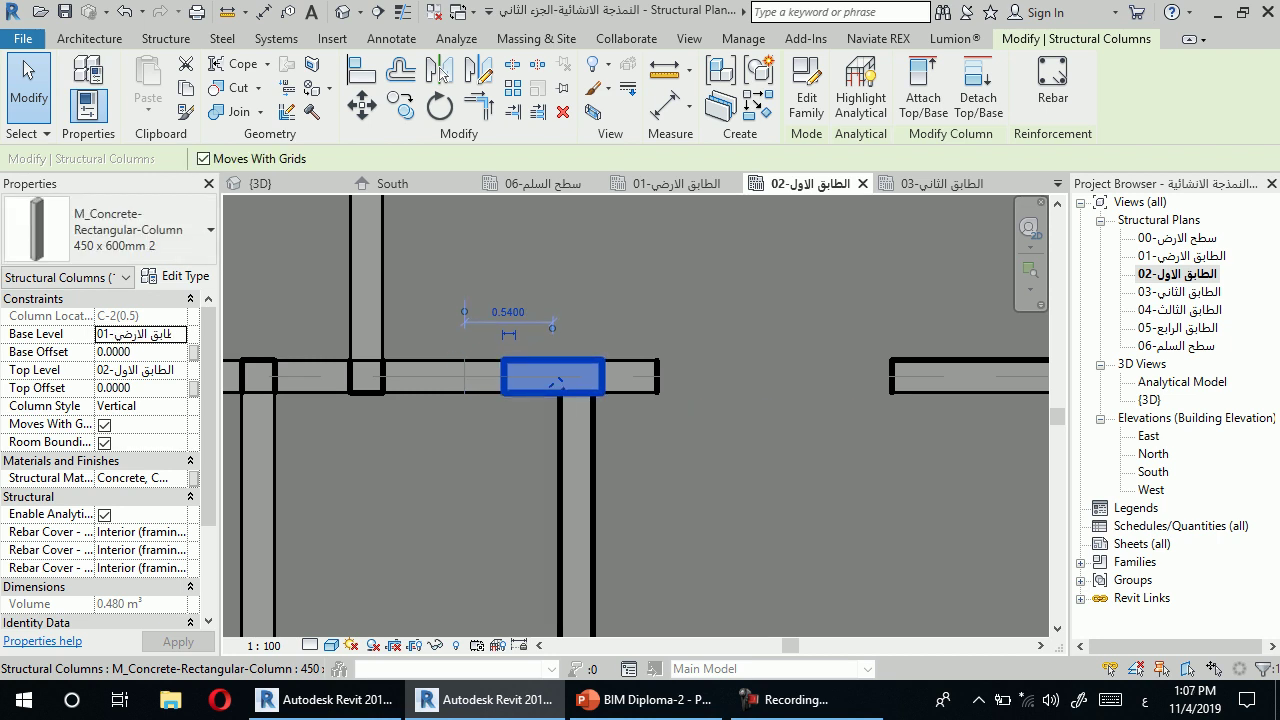
pyautogui.press('Escape')
pyautogui.scroll(-2, 580, 398)
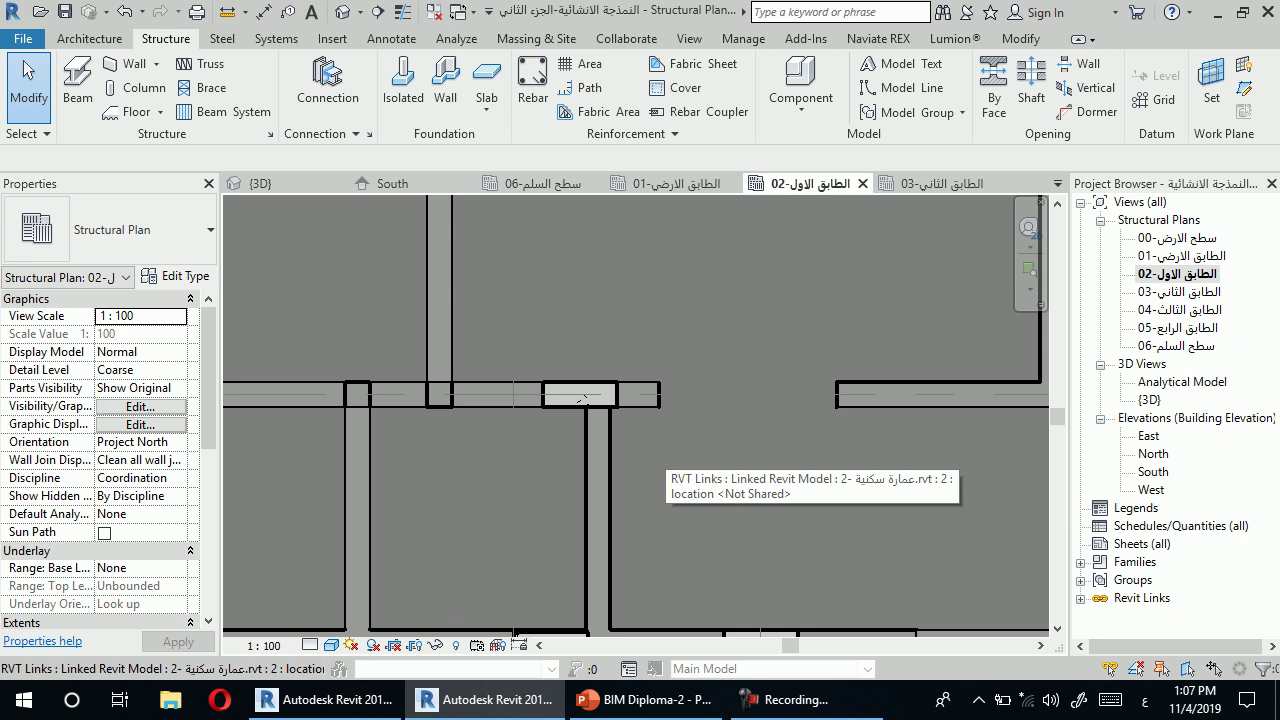
pyautogui.scroll(-1, 582, 398)
pyautogui.scroll(-2, 583, 402)
pyautogui.scroll(-1, 585, 409)
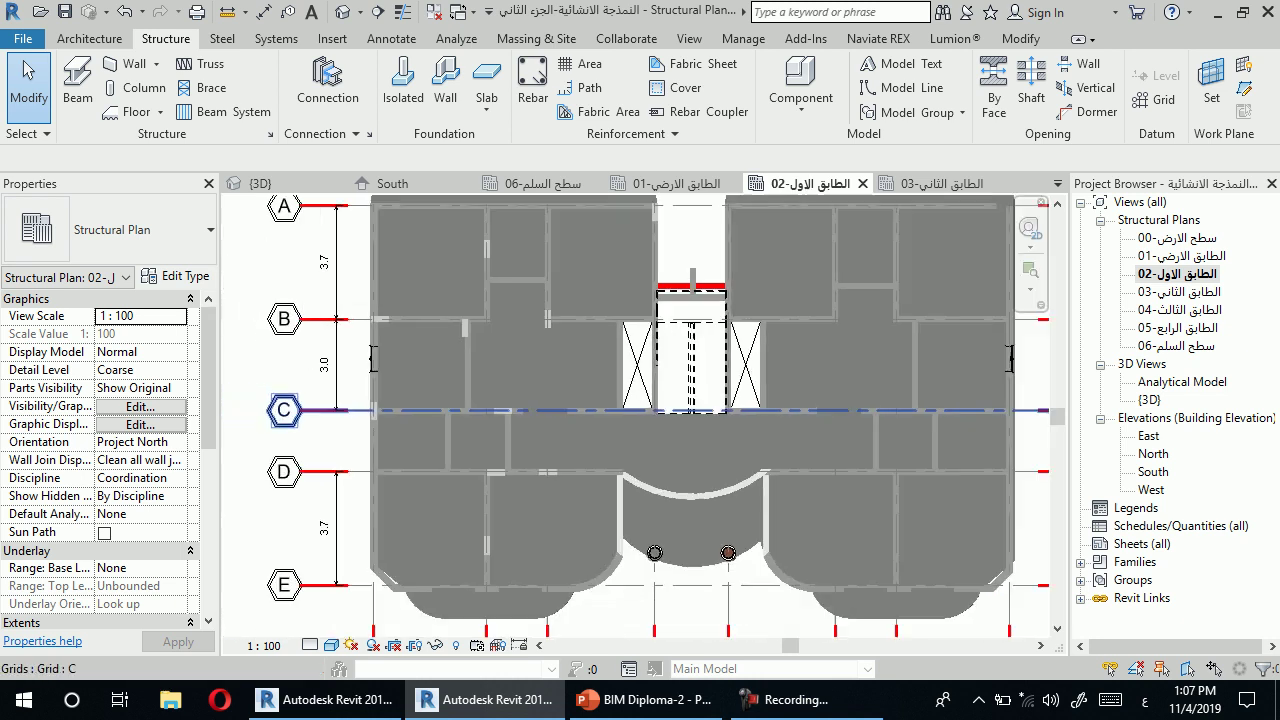
pyautogui.scroll(-1, 585, 409)
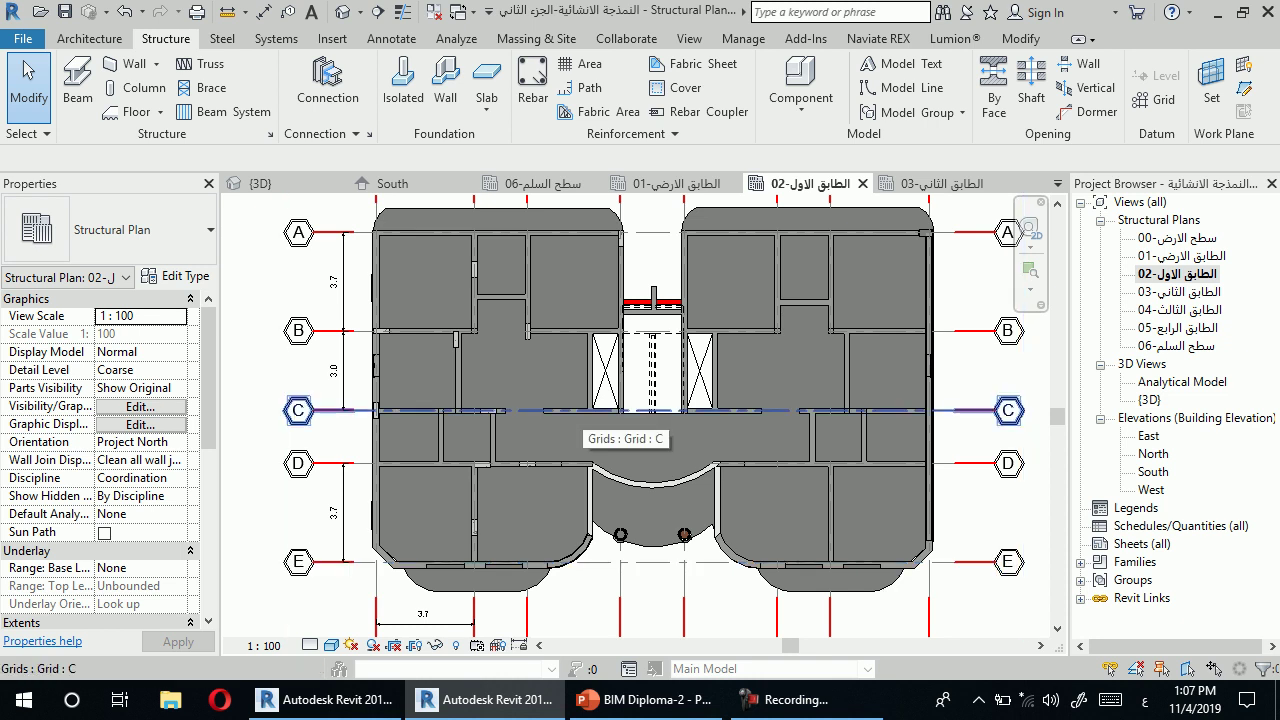
pyautogui.click(785, 700)
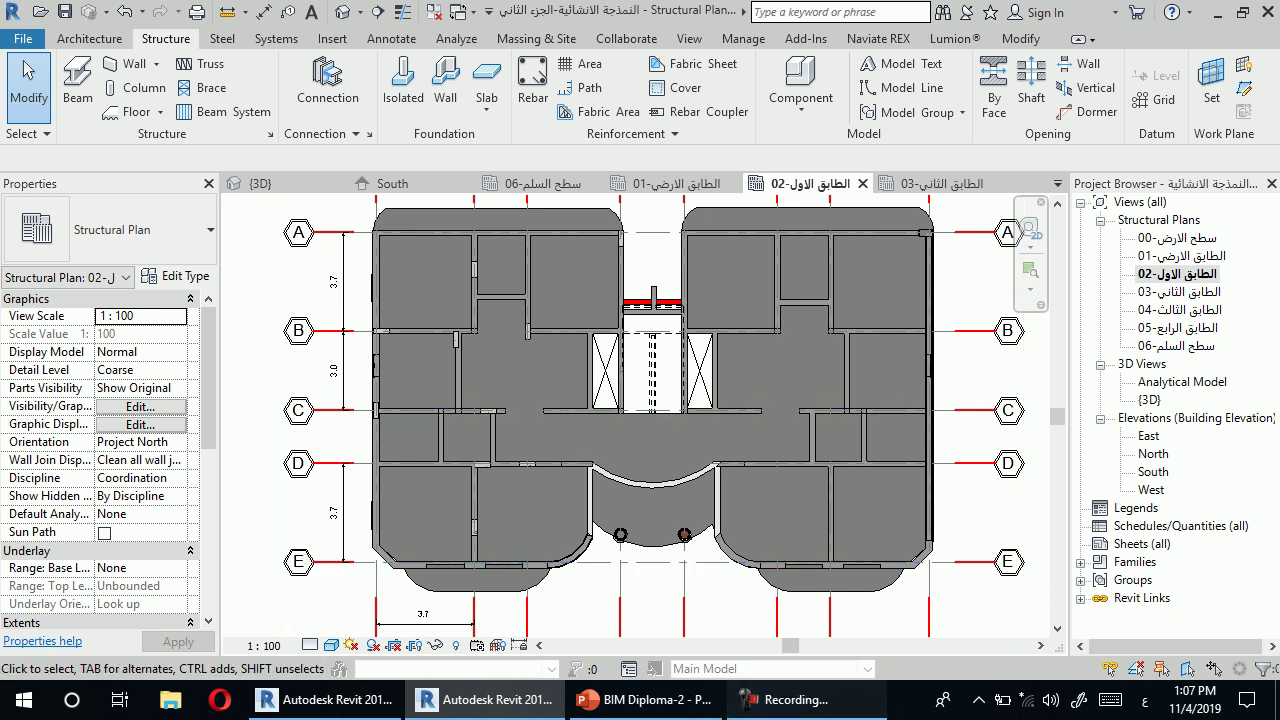
pyautogui.press('F9')
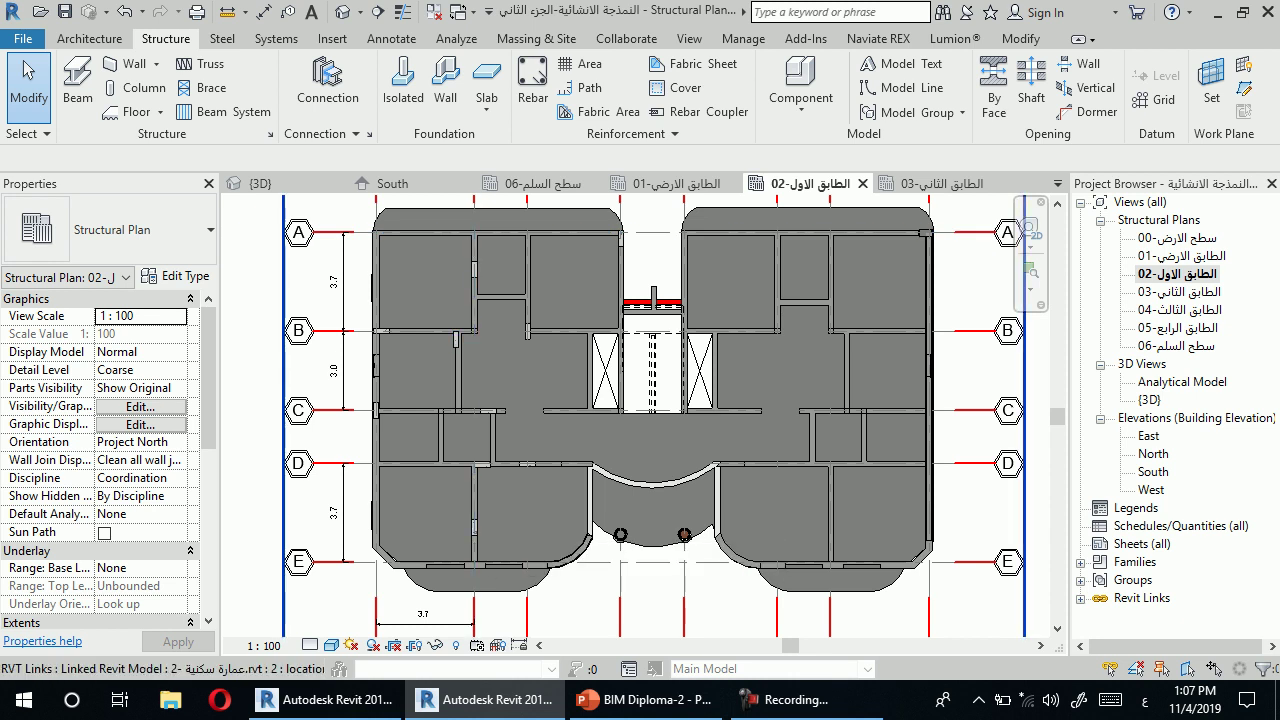
pyautogui.scroll(3, 380, 316)
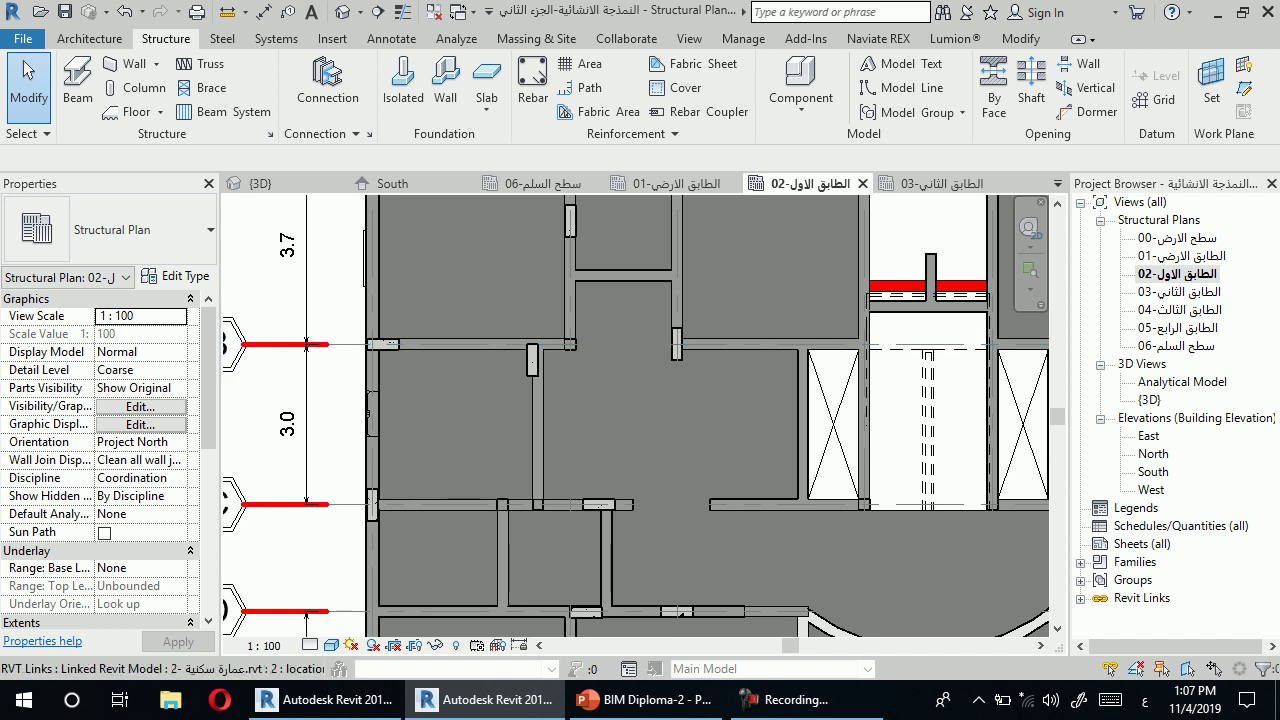
pyautogui.scroll(-2, 412, 392)
pyautogui.scroll(-1, 412, 392)
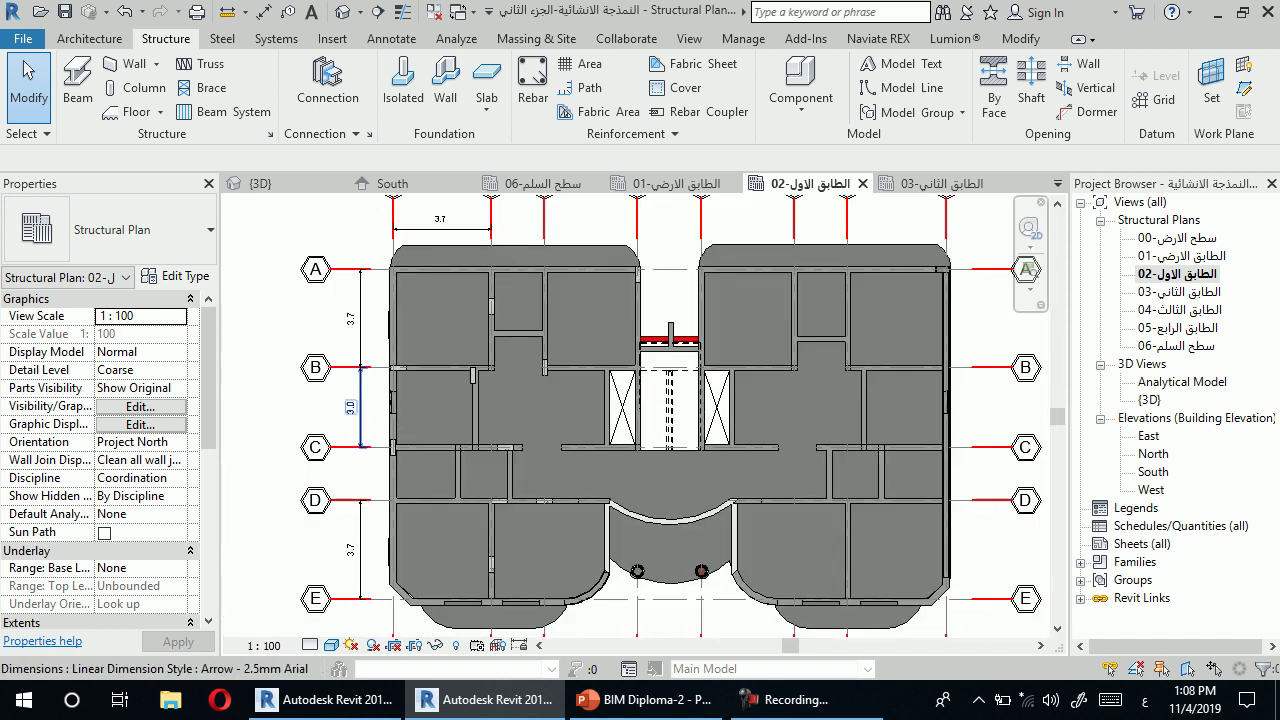
pyautogui.scroll(-1, 355, 421)
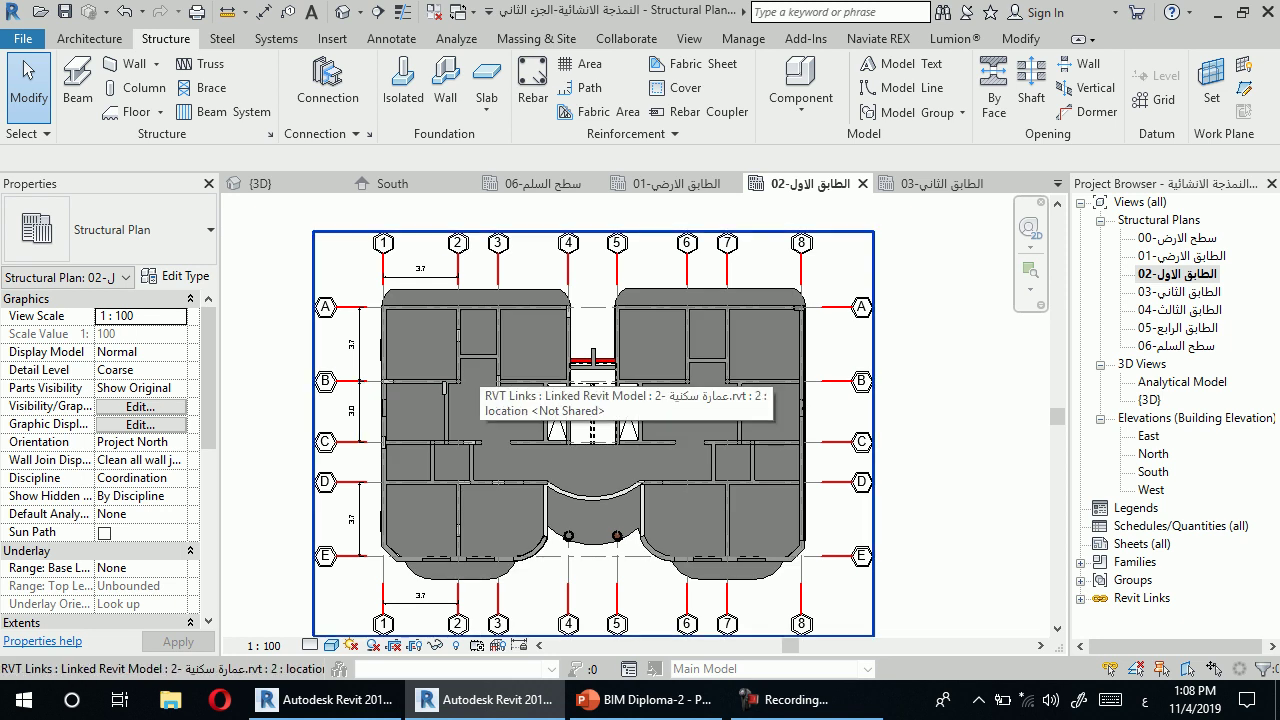
pyautogui.scroll(2, 482, 381)
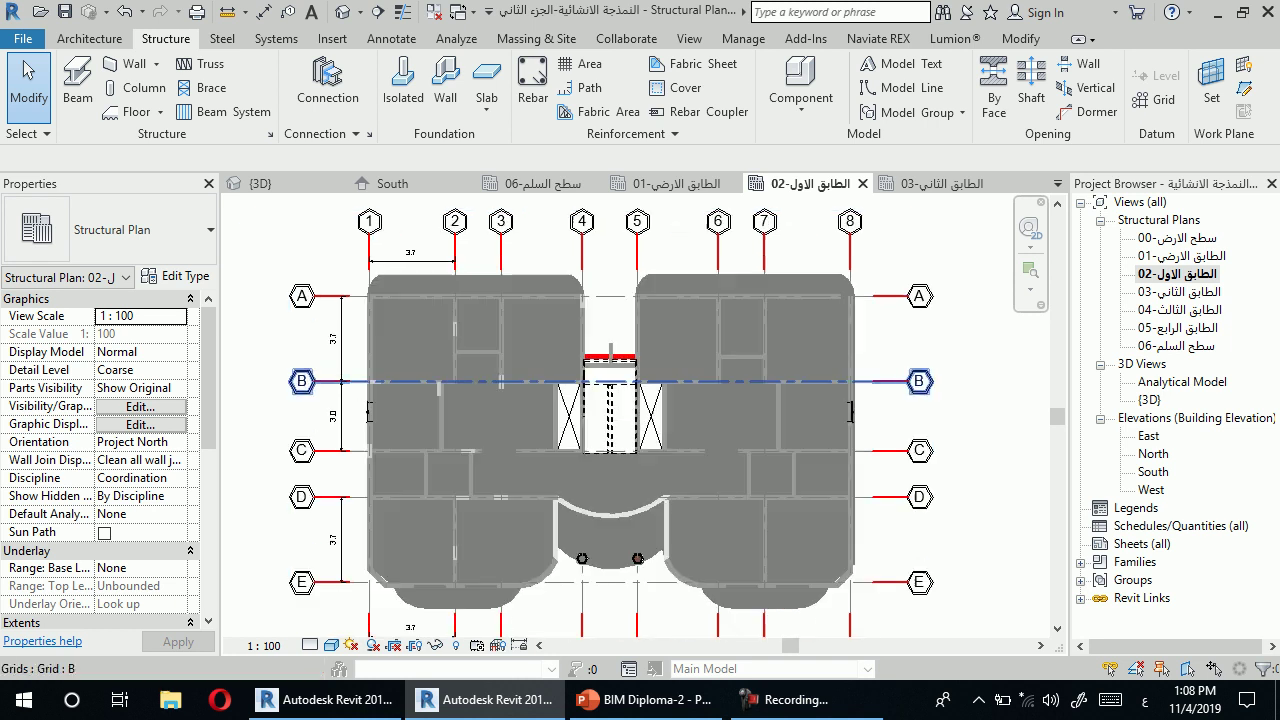
pyautogui.scroll(-1, 478, 381)
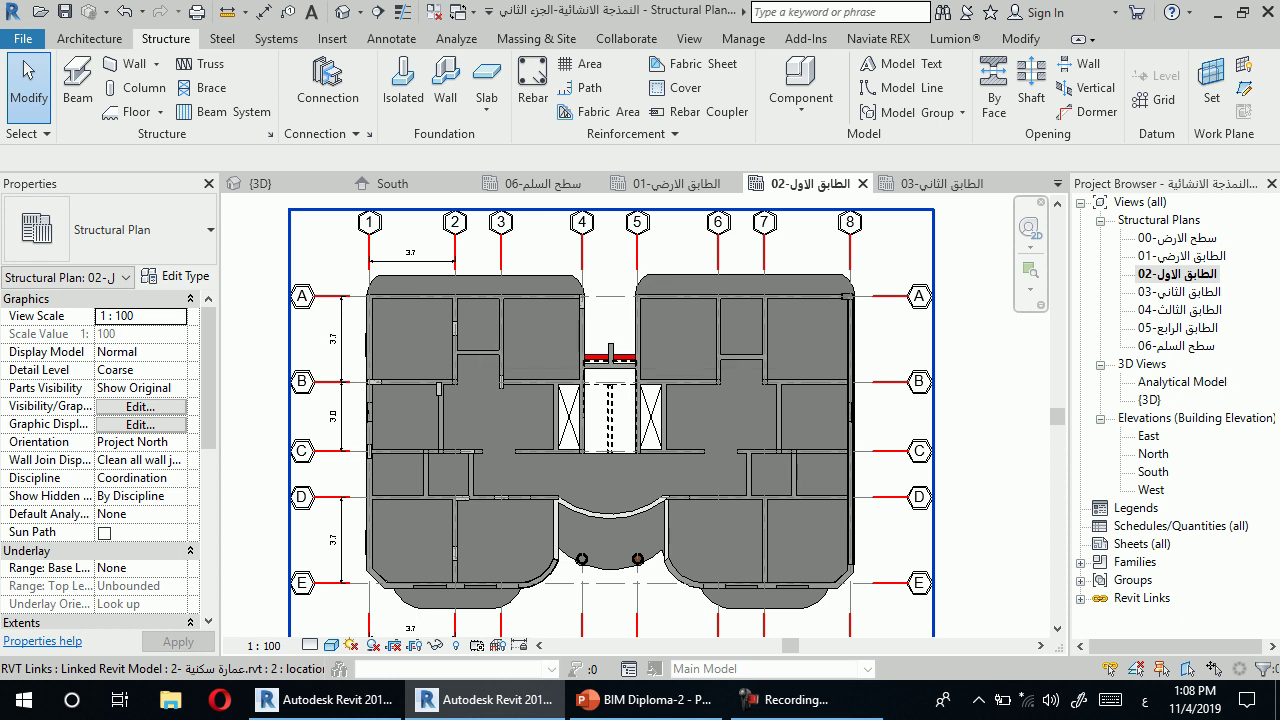
pyautogui.scroll(5, 464, 330)
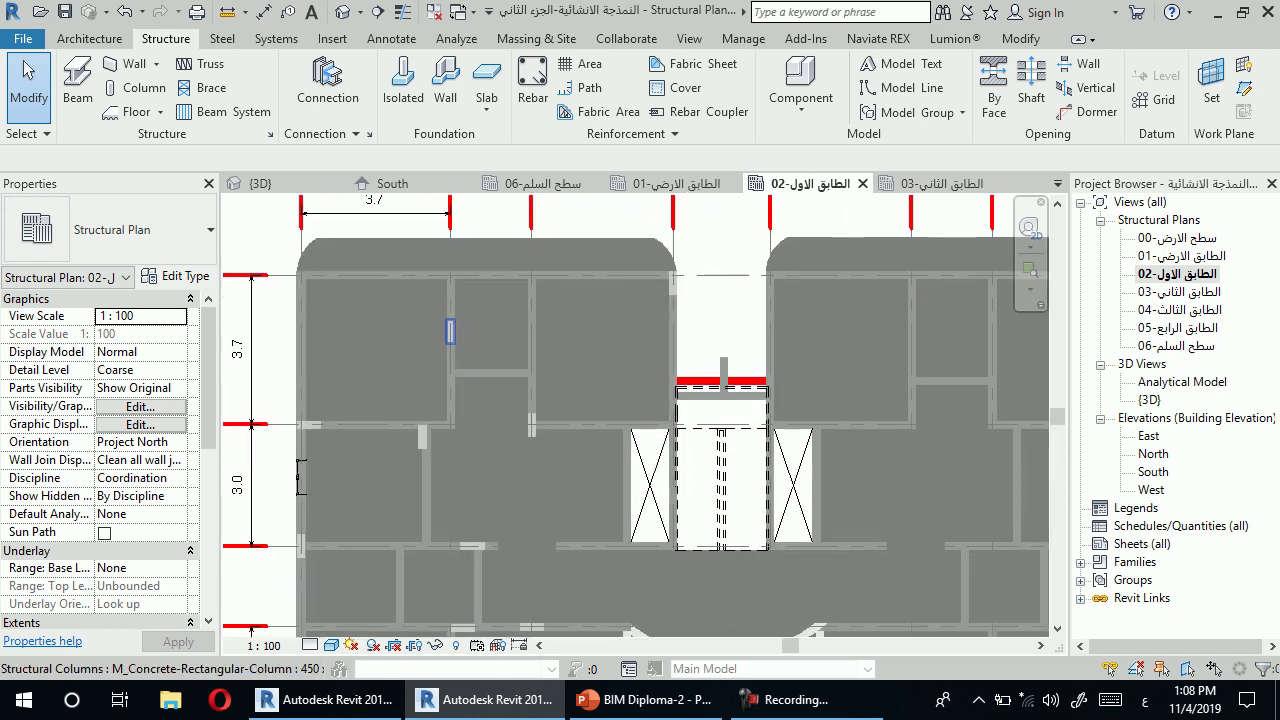
pyautogui.scroll(-3, 446, 320)
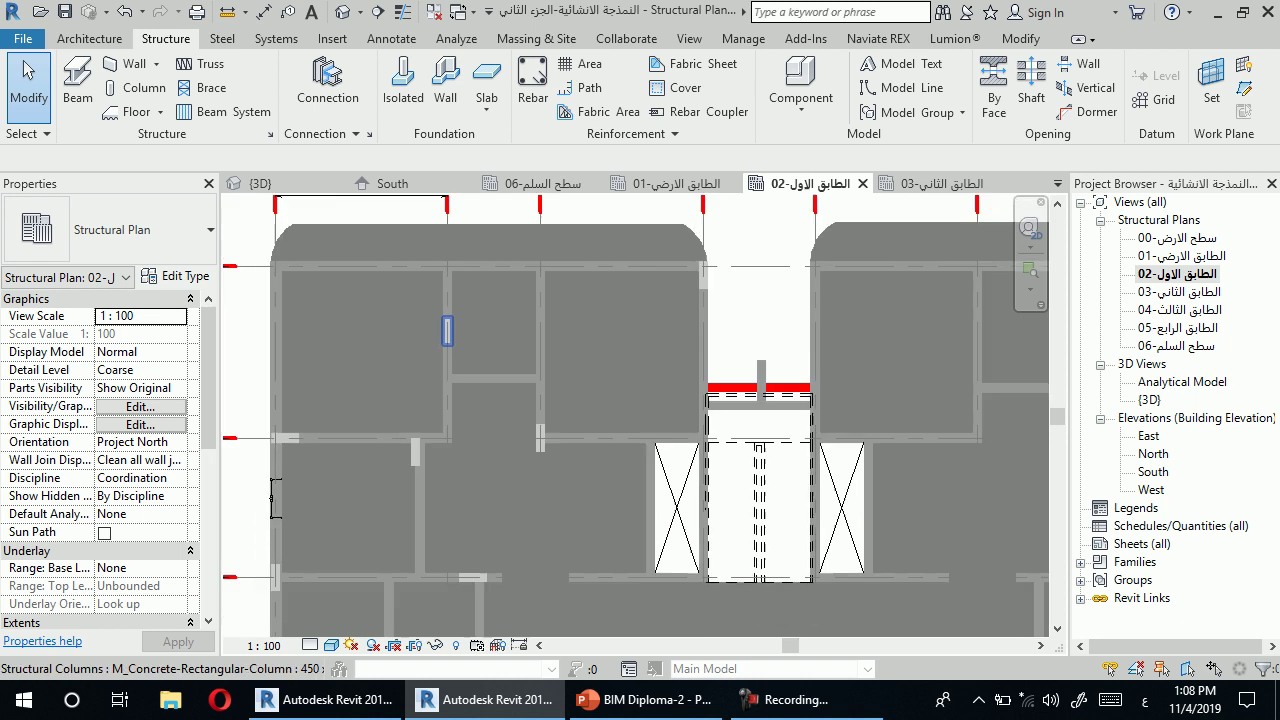
pyautogui.scroll(-2, 446, 320)
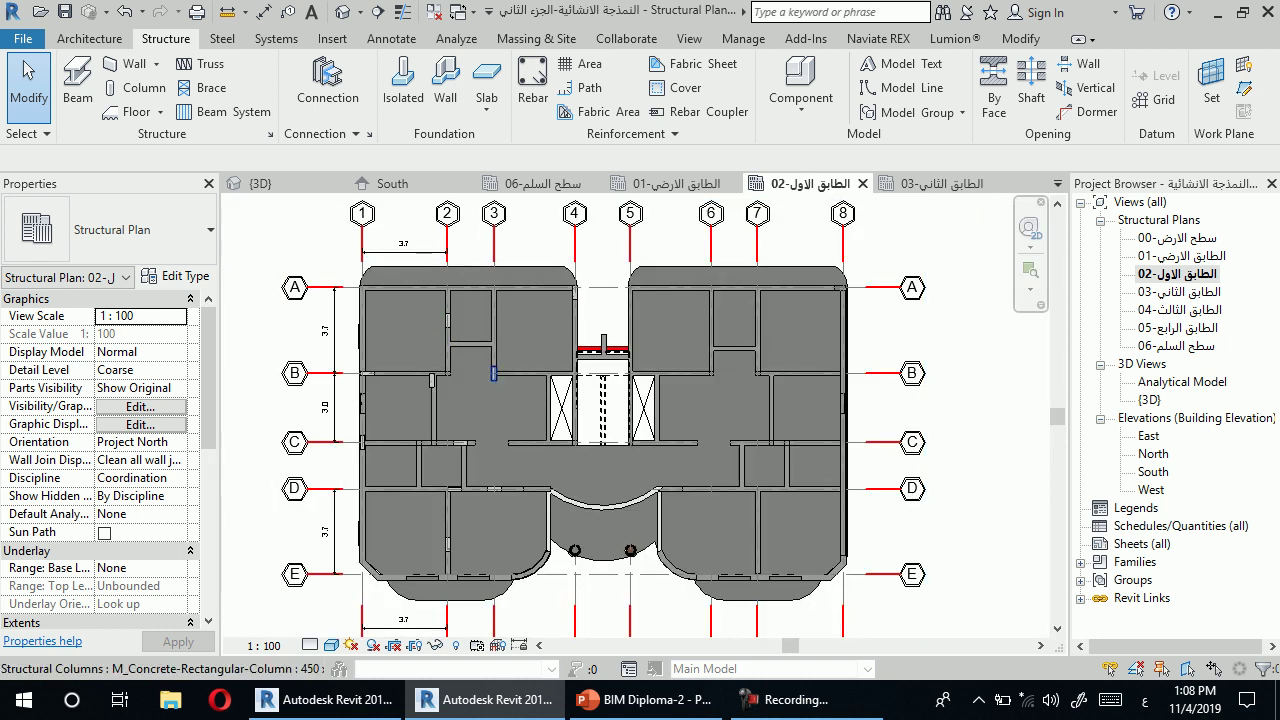
pyautogui.scroll(2, 493, 373)
pyautogui.scroll(1, 493, 373)
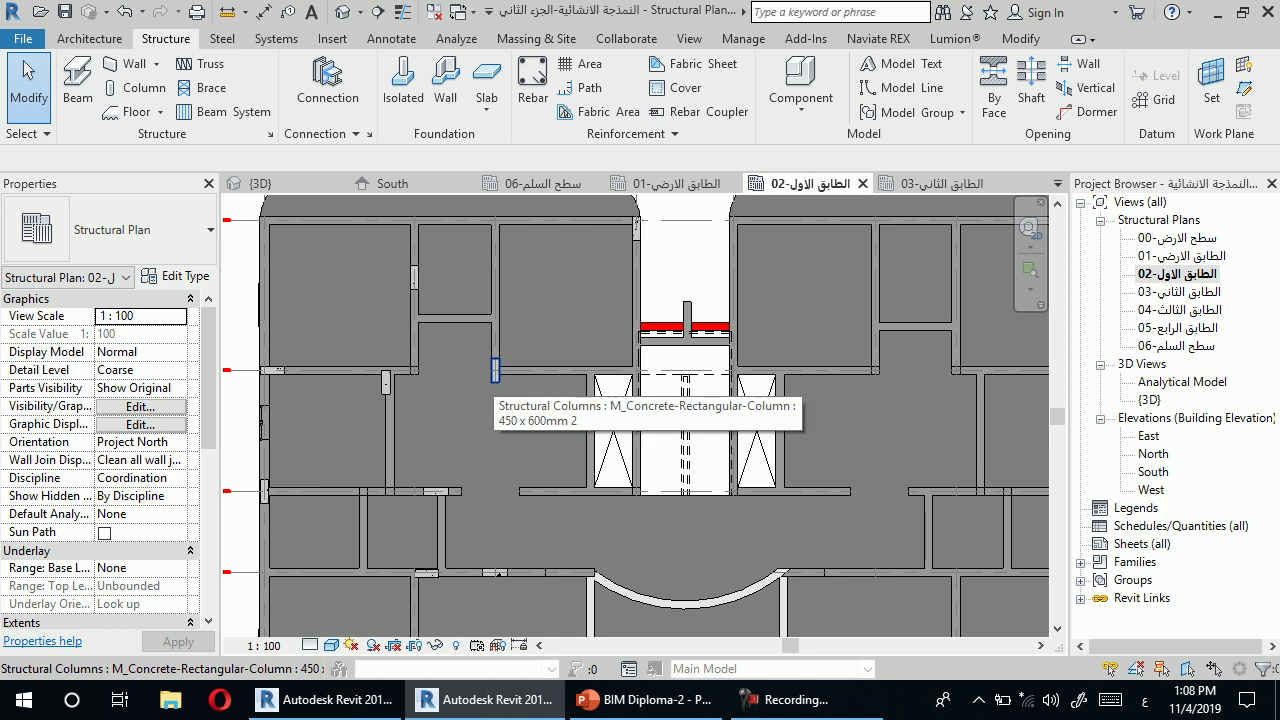
pyautogui.scroll(-1, 493, 373)
pyautogui.scroll(-1, 493, 373)
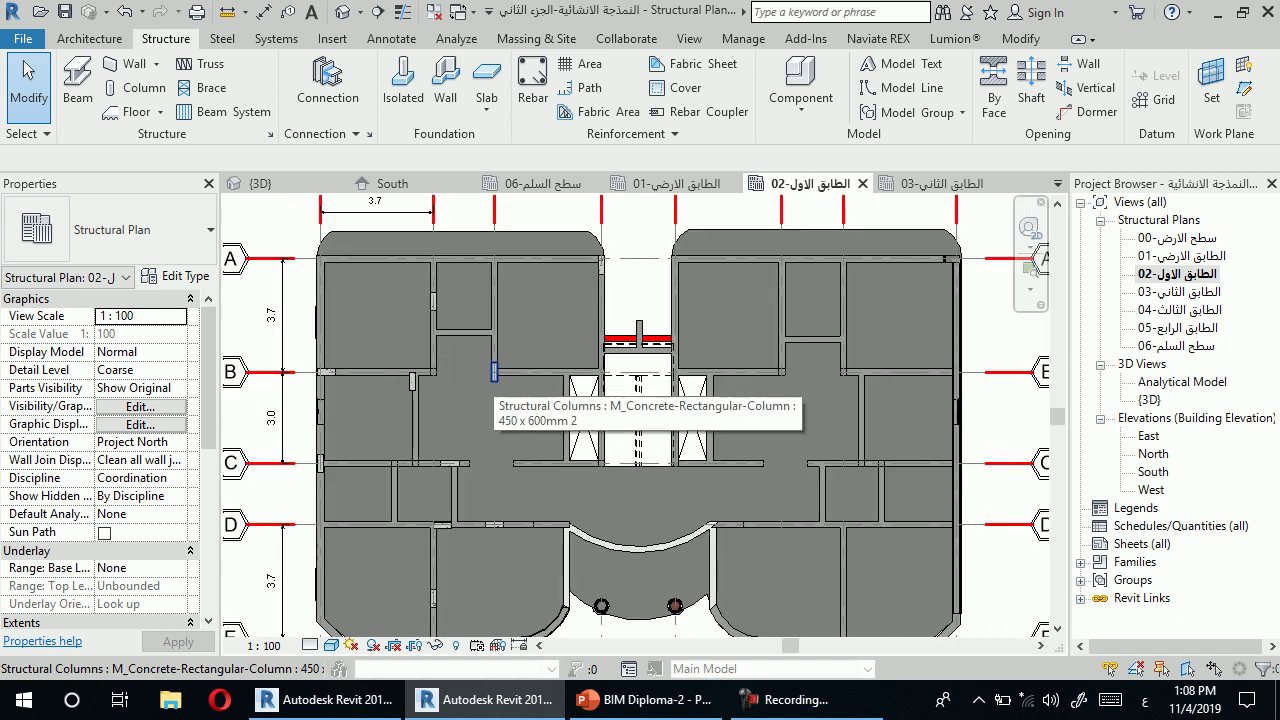
pyautogui.scroll(1, 493, 373)
pyautogui.scroll(1, 493, 373)
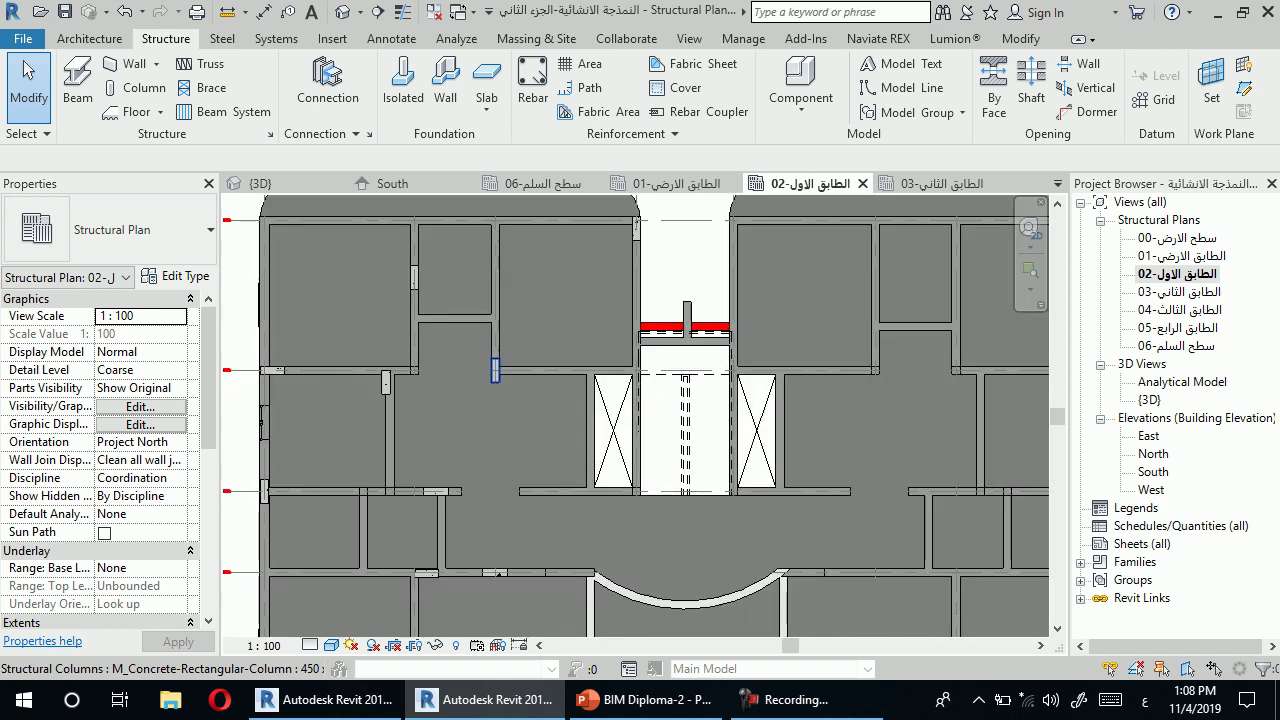
pyautogui.scroll(1, 493, 373)
pyautogui.scroll(1, 493, 373)
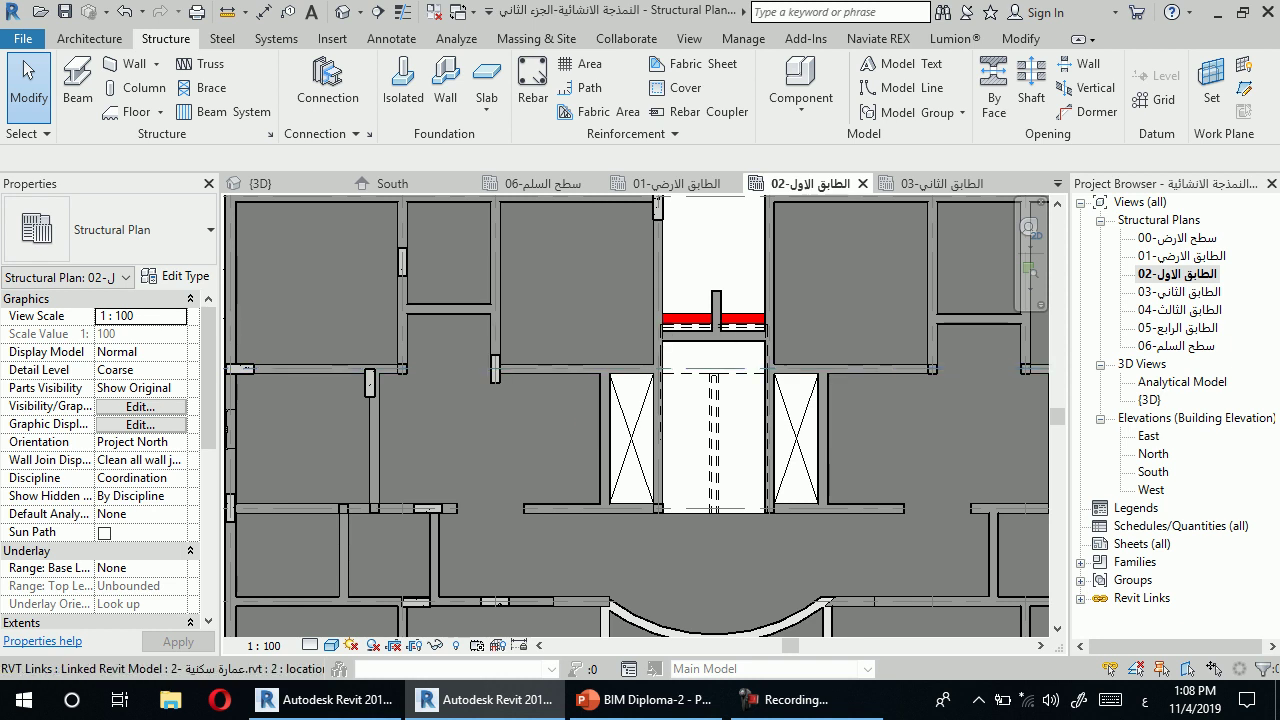
pyautogui.press('z')
pyautogui.press('f')
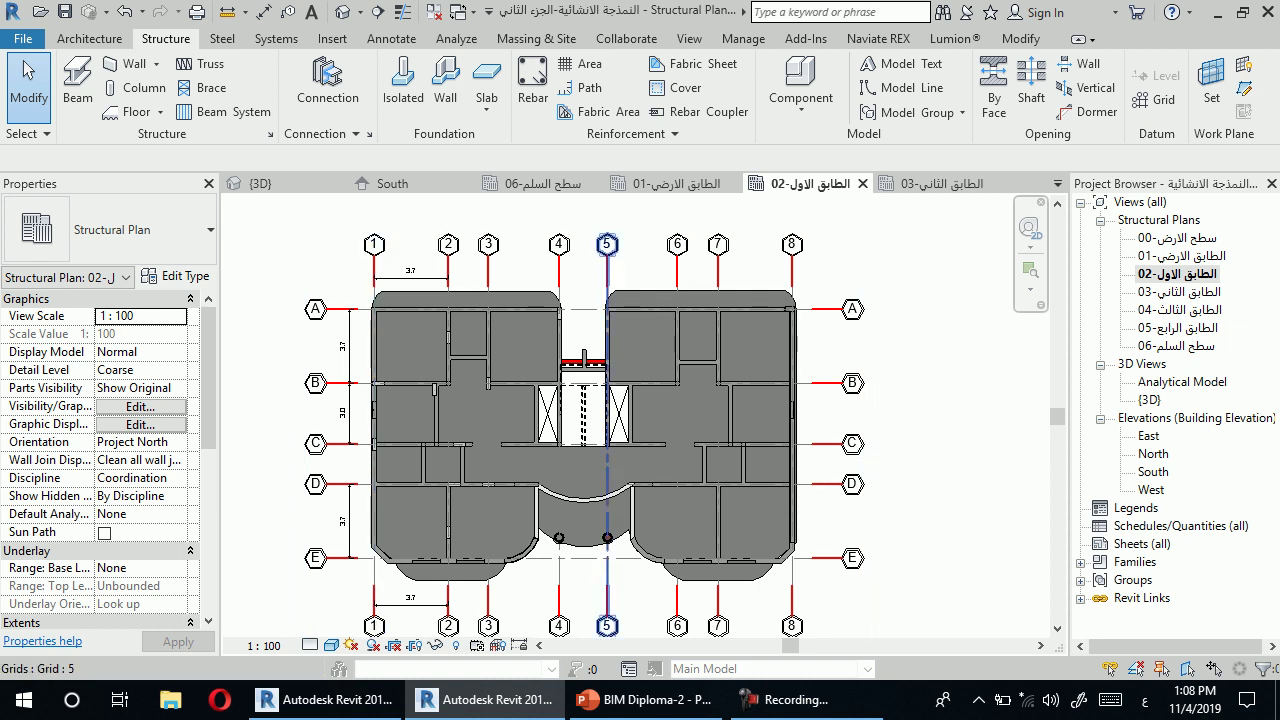
pyautogui.scroll(1, 484, 482)
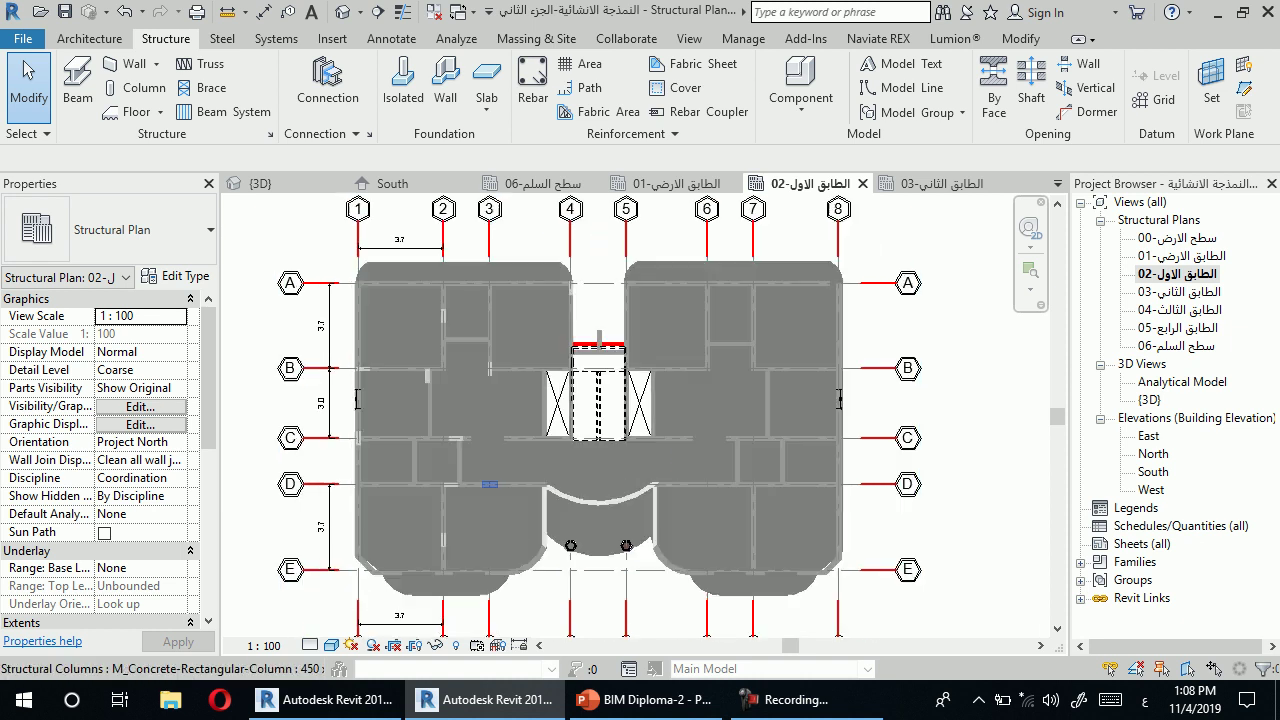
pyautogui.scroll(3, 484, 482)
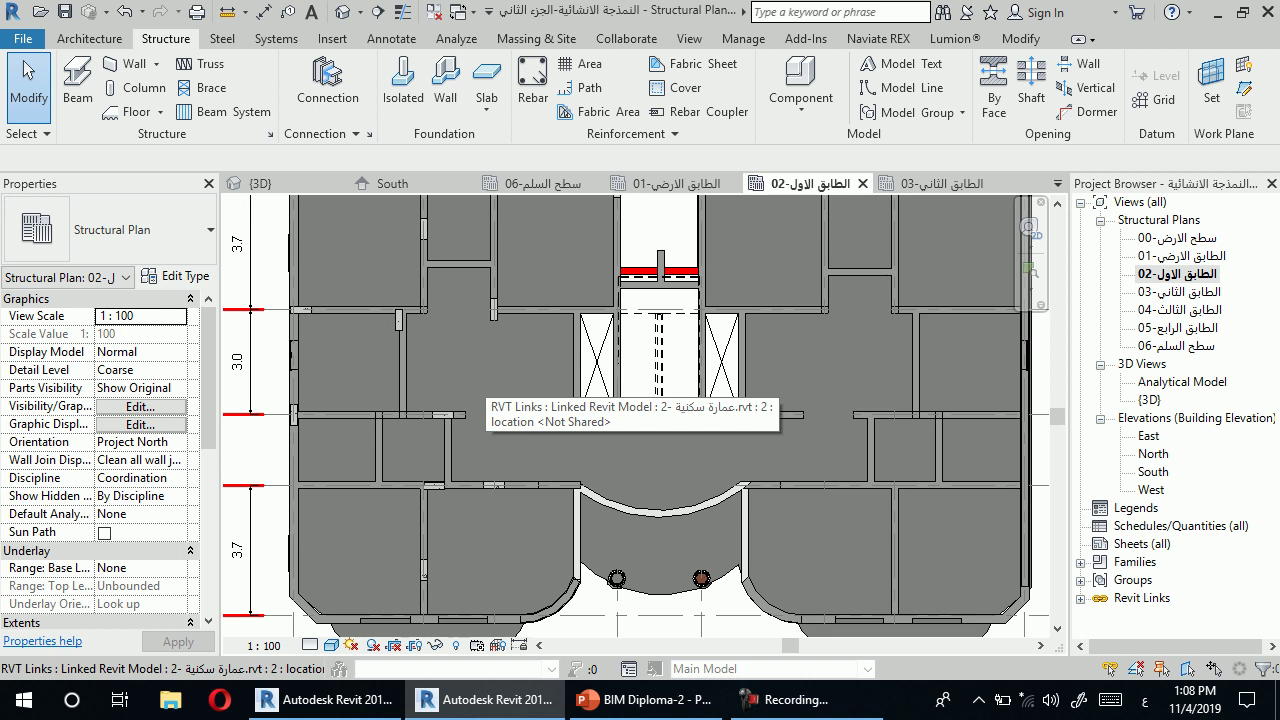
pyautogui.scroll(-2, 460, 425)
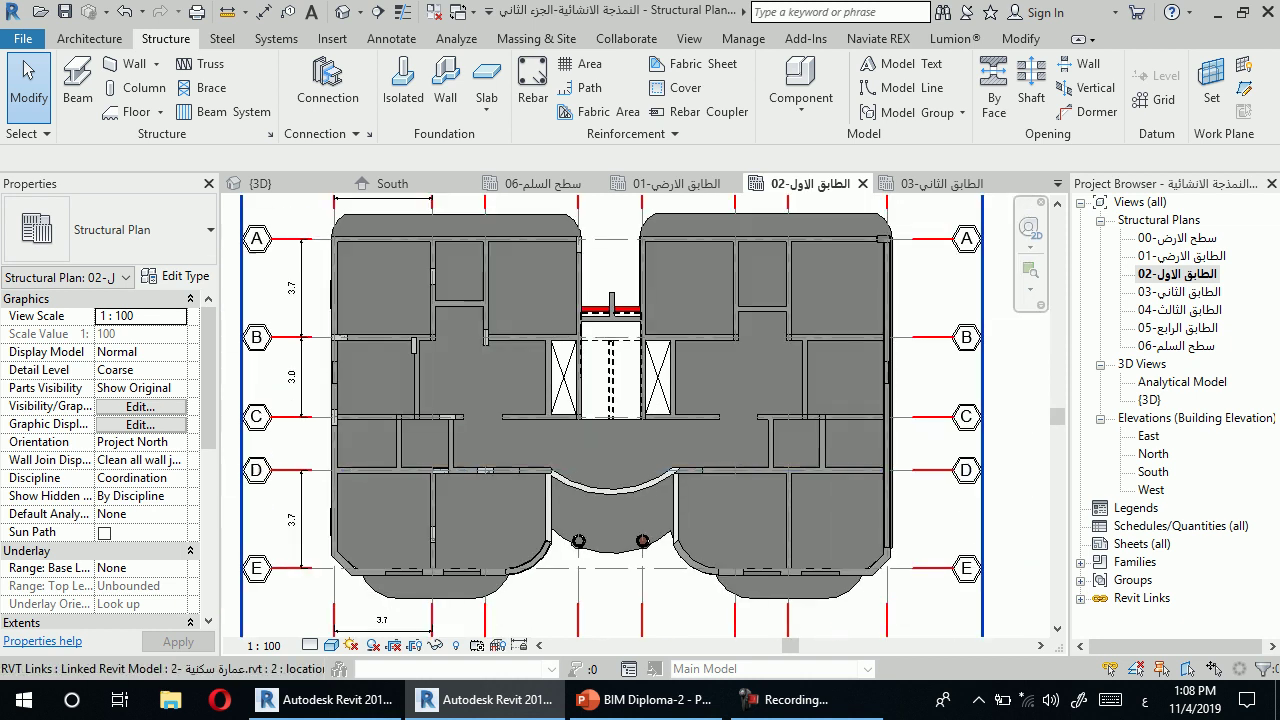